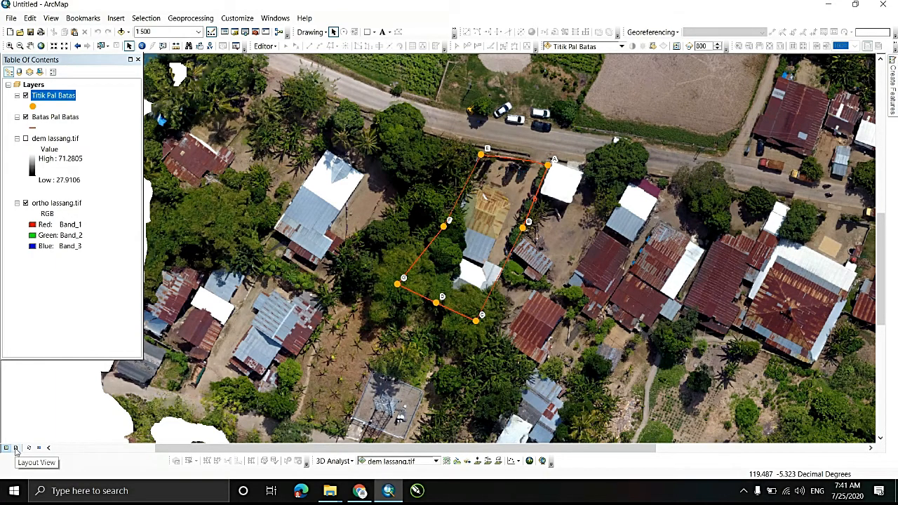
# - Switch to the layout view and set the page to A3+ 329 x 483 mm, landscape, with map elements scaling proportionally to page size
pyautogui.click(16, 447)
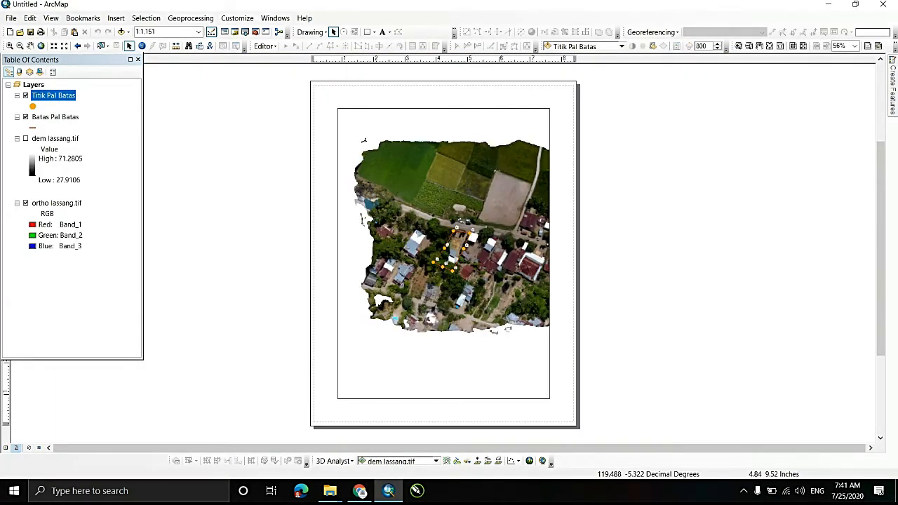
pyautogui.click(11, 19)
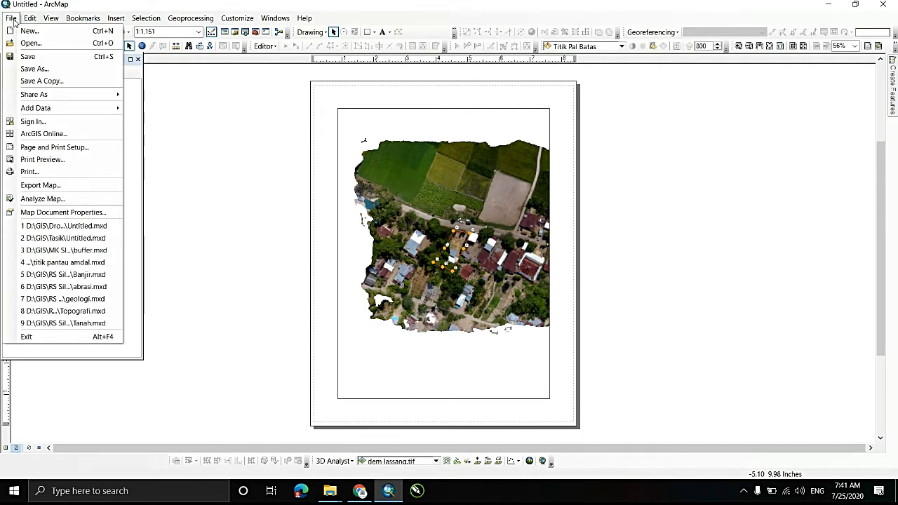
pyautogui.click(54, 147)
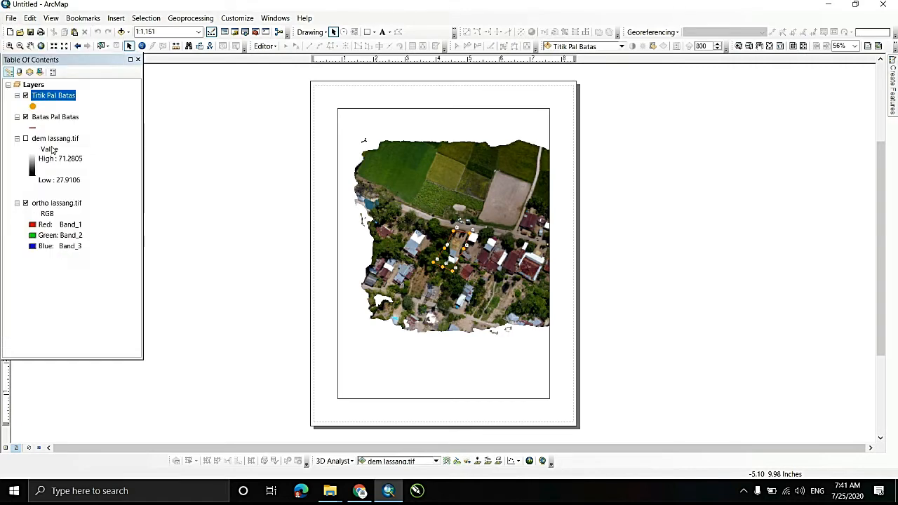
pyautogui.click(421, 191)
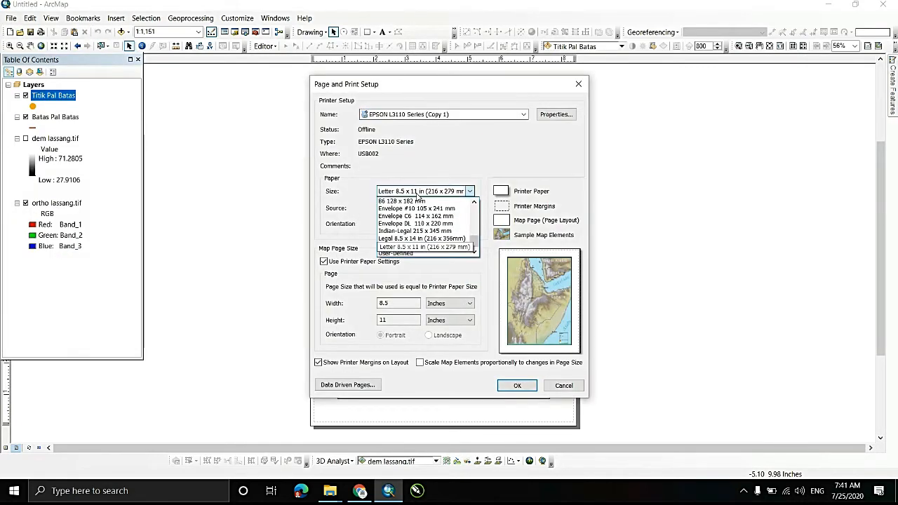
pyautogui.scroll(-3, 477, 225)
pyautogui.scroll(3, 435, 221)
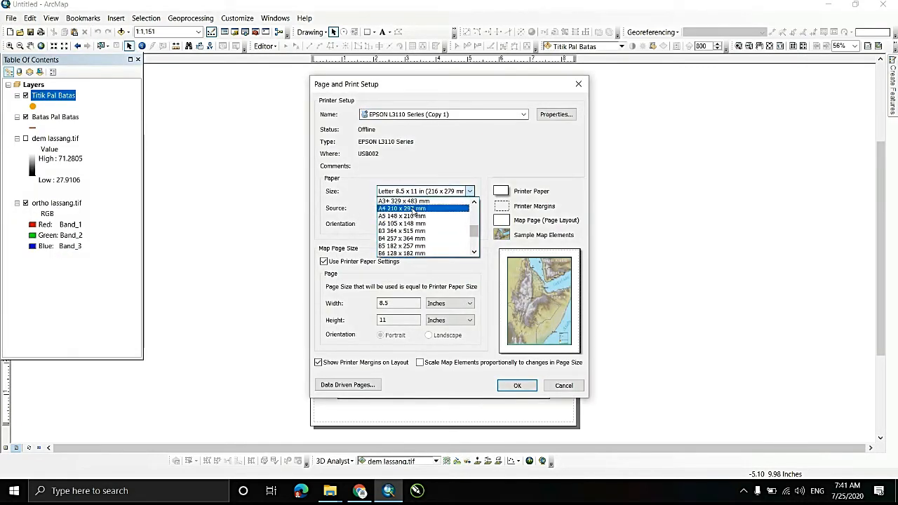
pyautogui.click(409, 201)
pyautogui.click(429, 224)
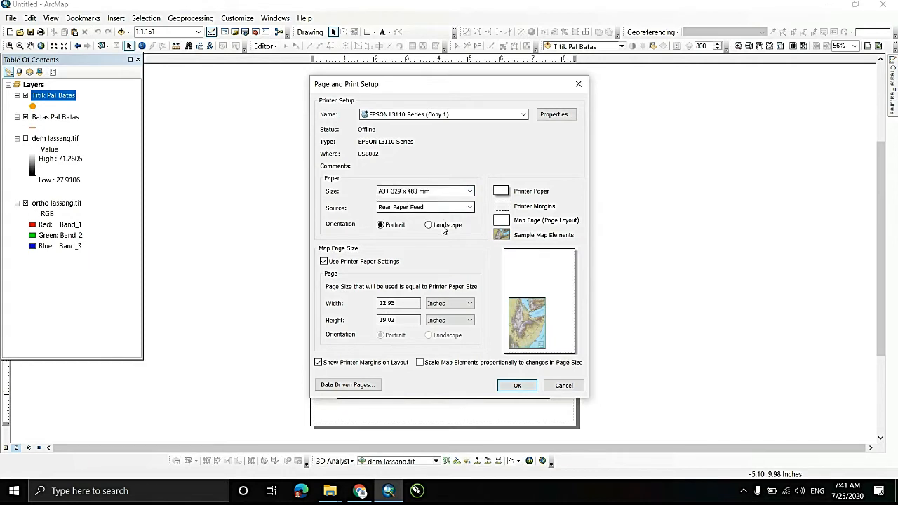
pyautogui.click(419, 363)
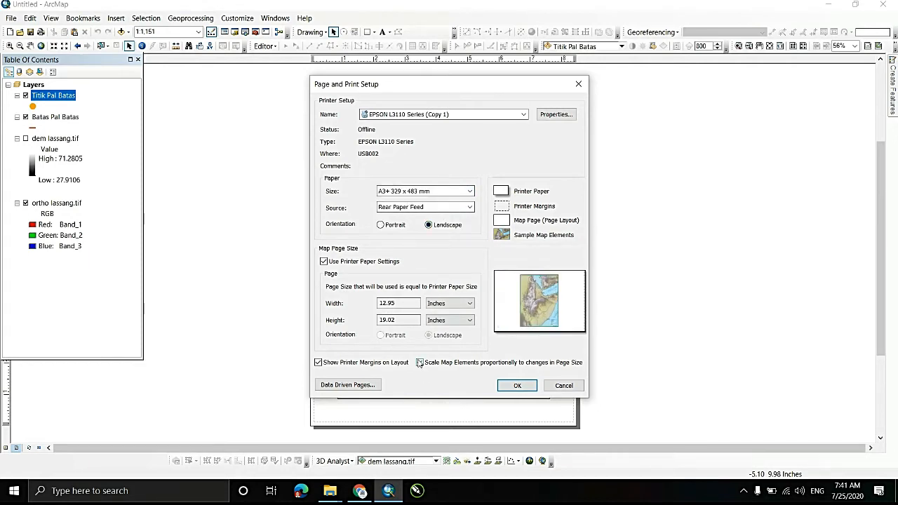
pyautogui.click(518, 386)
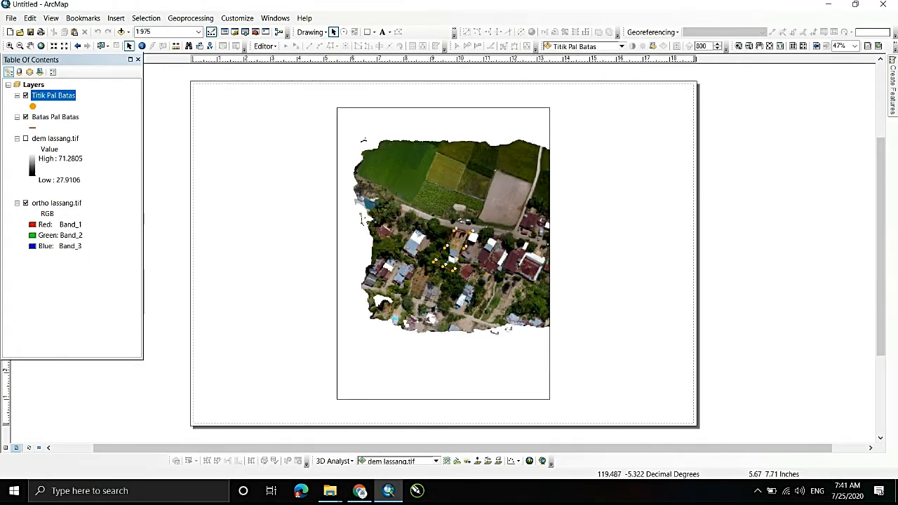
# - Enlarge the map data frame to fill nearly the full page height and the left part of the page, leaving a blank strip on the right
pyautogui.click(337, 253)
pyautogui.moveTo(336, 253); pyautogui.dragTo(203, 253)
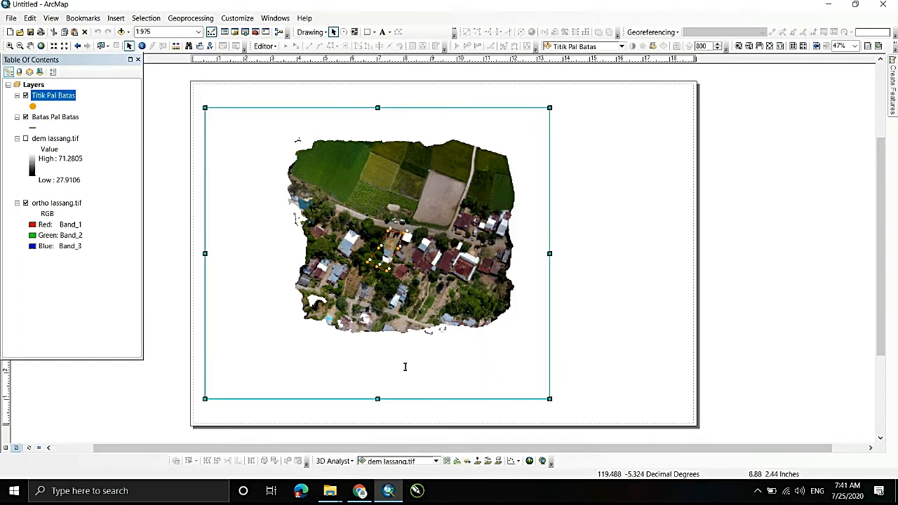
pyautogui.moveTo(377, 399); pyautogui.dragTo(378, 414)
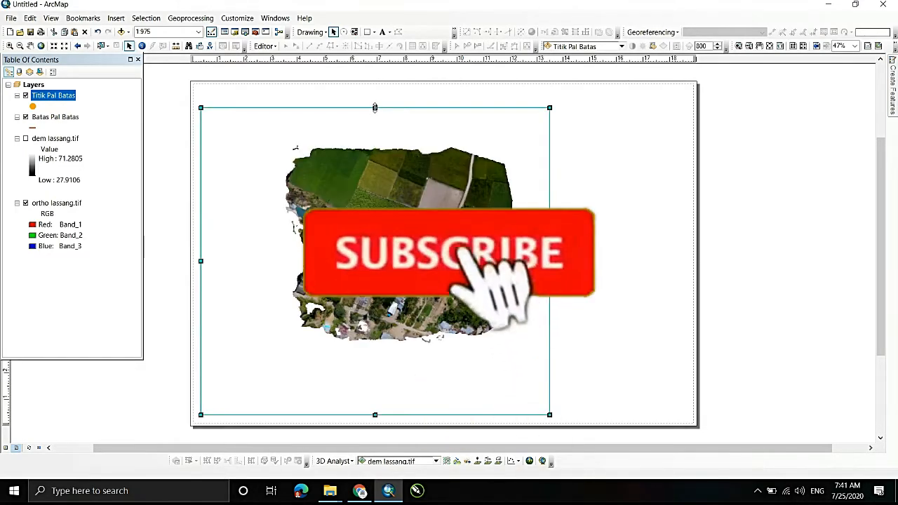
pyautogui.moveTo(375, 107); pyautogui.dragTo(376, 92)
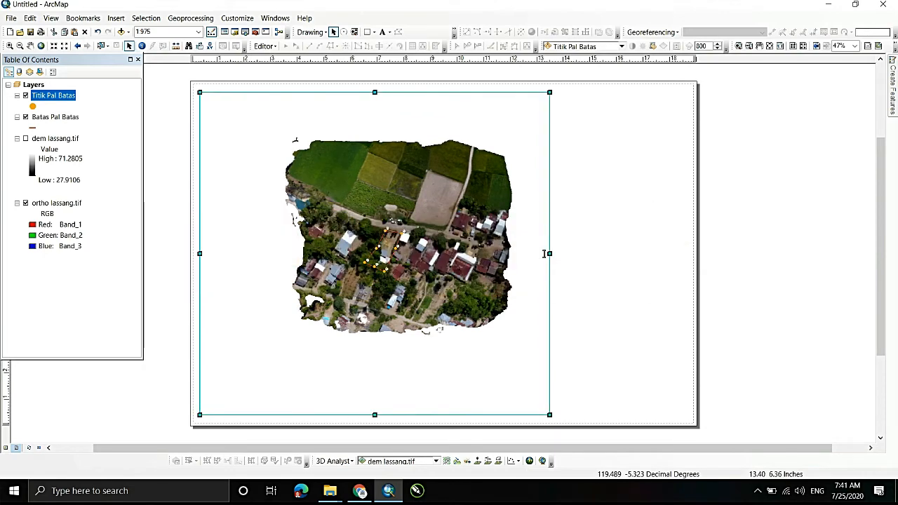
pyautogui.moveTo(544, 254); pyautogui.dragTo(566, 253)
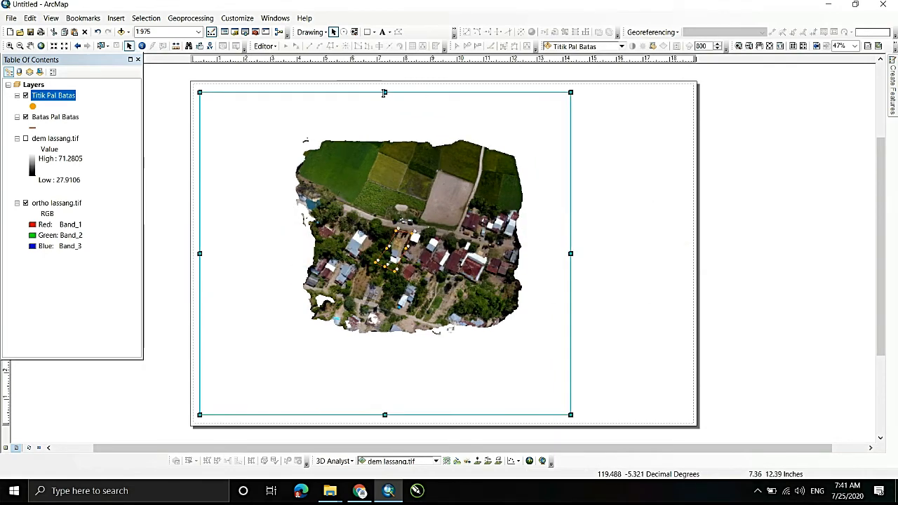
pyautogui.moveTo(383, 93); pyautogui.dragTo(384, 90)
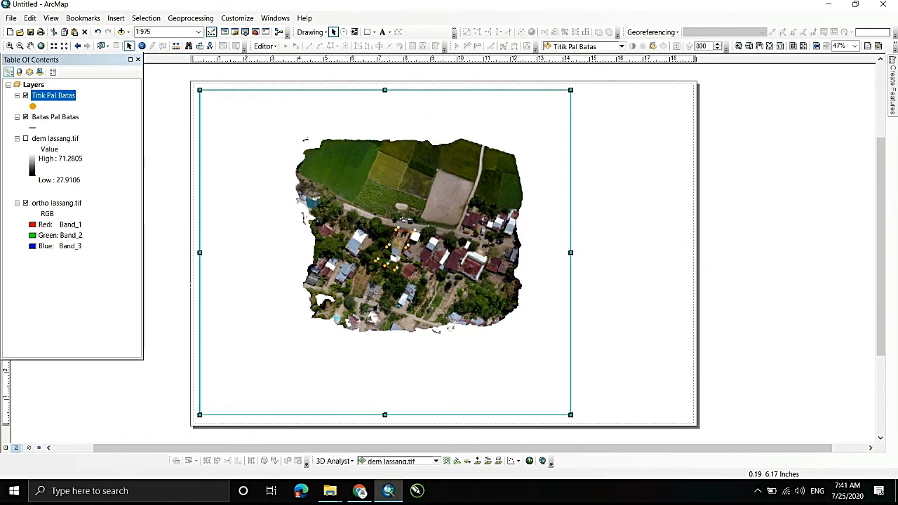
pyautogui.click(177, 314)
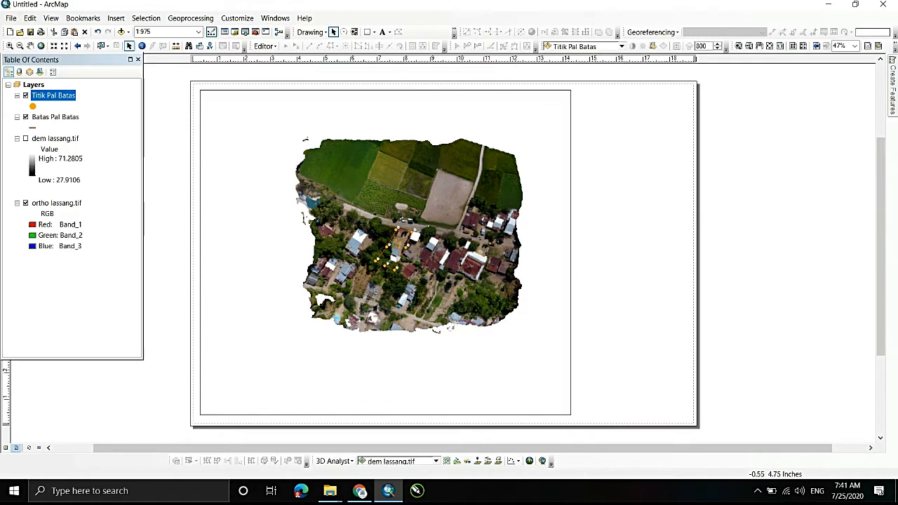
# - Draw a border rectangle about 18.83 by 12.79 inches around the page and give it a white fill and a black outline
pyautogui.click(367, 33)
pyautogui.moveTo(189, 79); pyautogui.dragTo(691, 419)
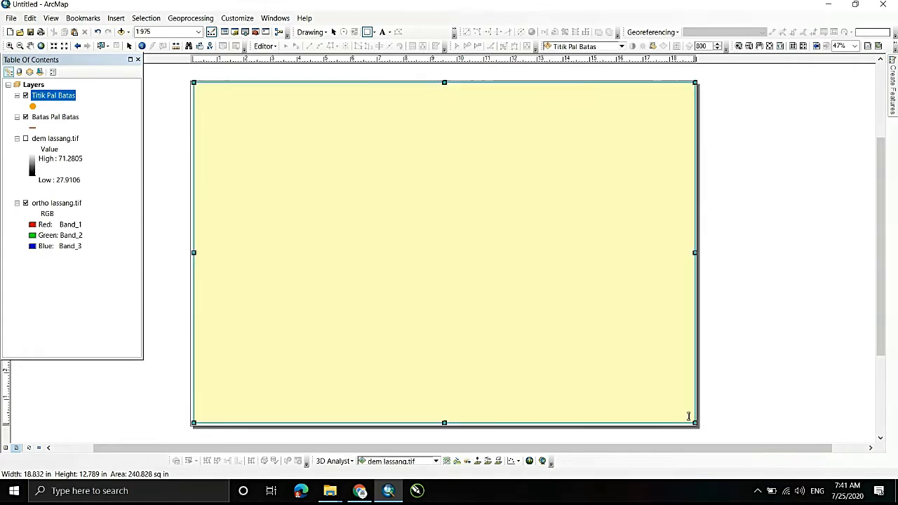
pyautogui.rightClick(487, 211)
pyautogui.click(525, 400)
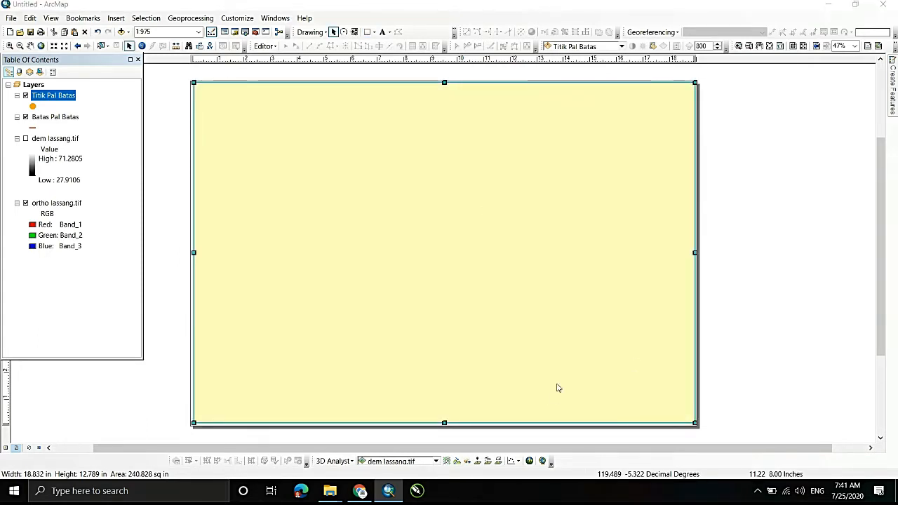
pyautogui.click(405, 192)
pyautogui.click(405, 207)
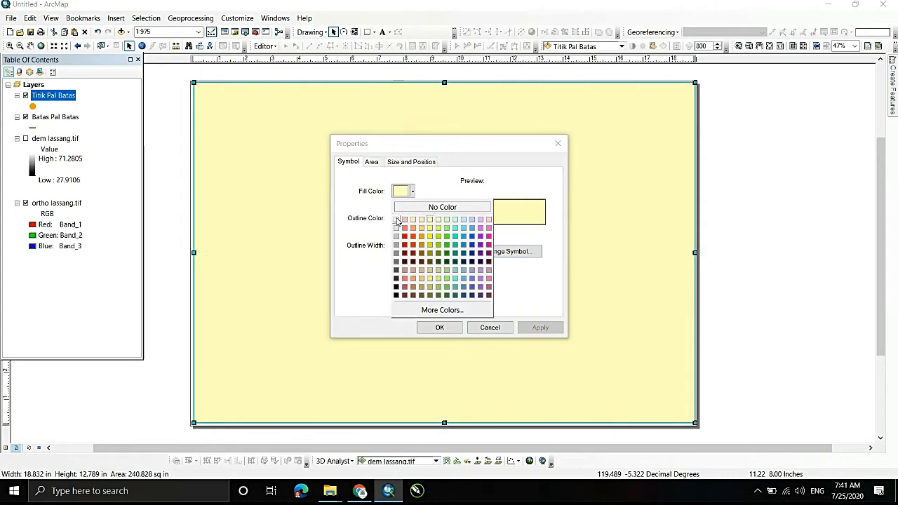
pyautogui.click(411, 219)
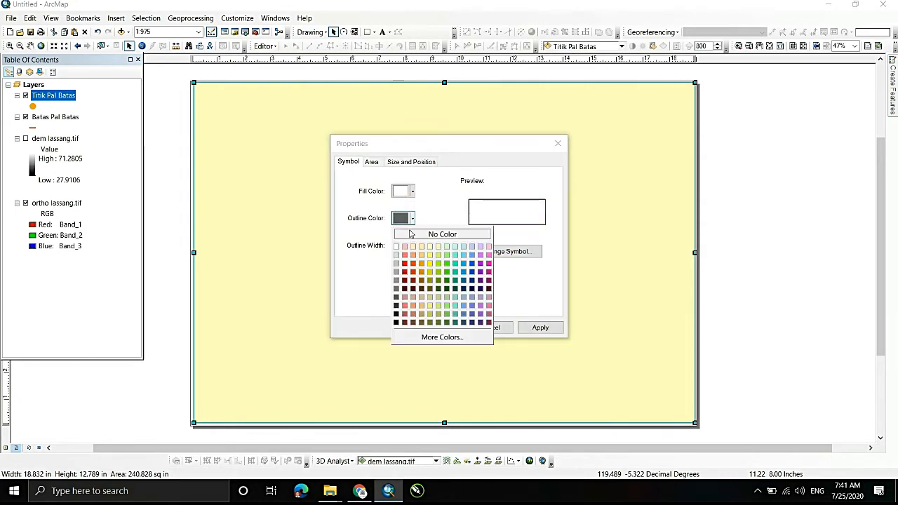
pyautogui.click(395, 322)
pyautogui.click(425, 327)
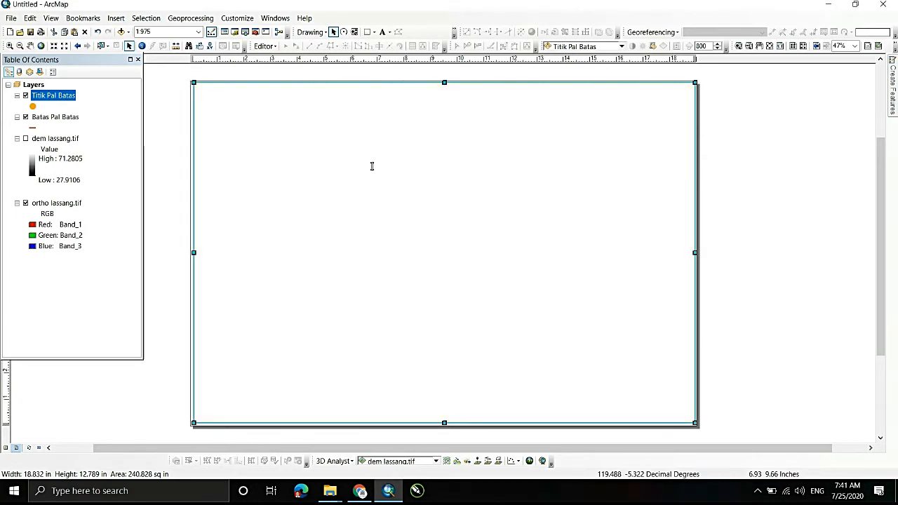
# - Set the border rectangle's fill to No Color
pyautogui.rightClick(371, 168)
pyautogui.click(409, 355)
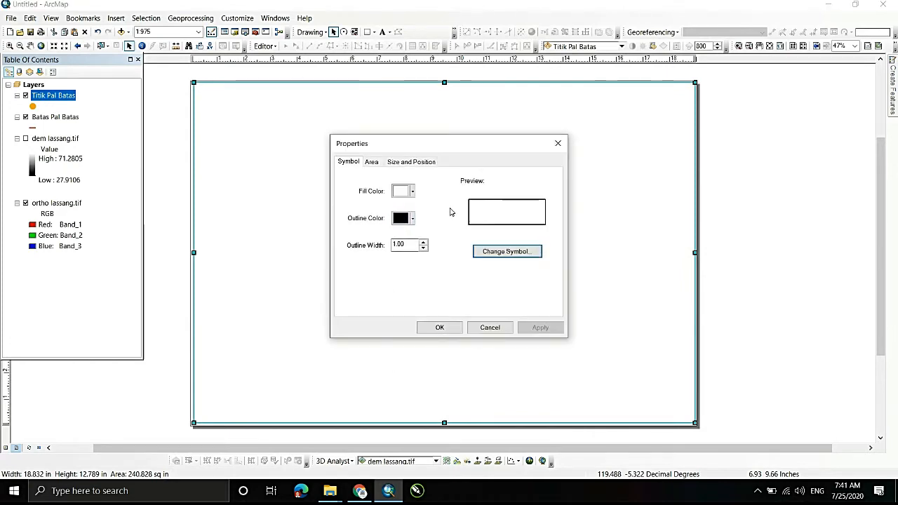
pyautogui.click(412, 191)
pyautogui.click(406, 206)
pyautogui.click(429, 327)
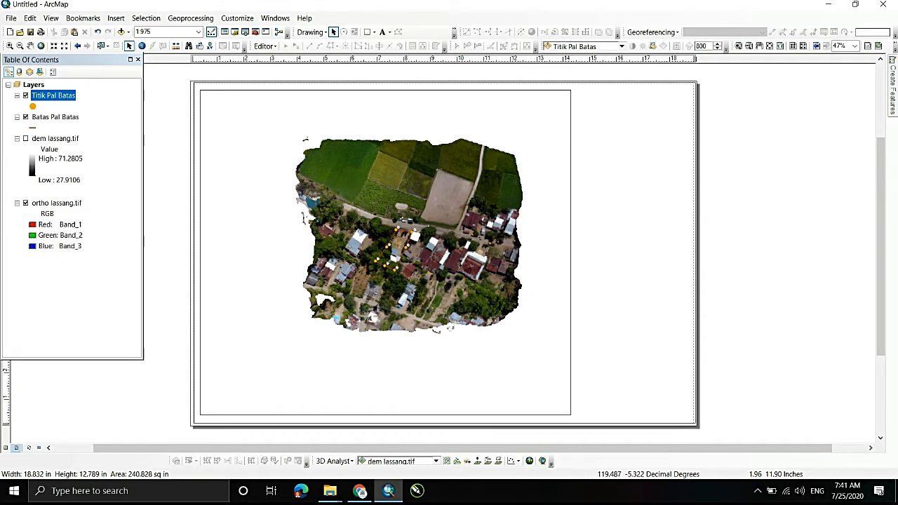
# - Extend the data frame's top, left and bottom edges slightly toward the border rectangle
pyautogui.click(484, 126)
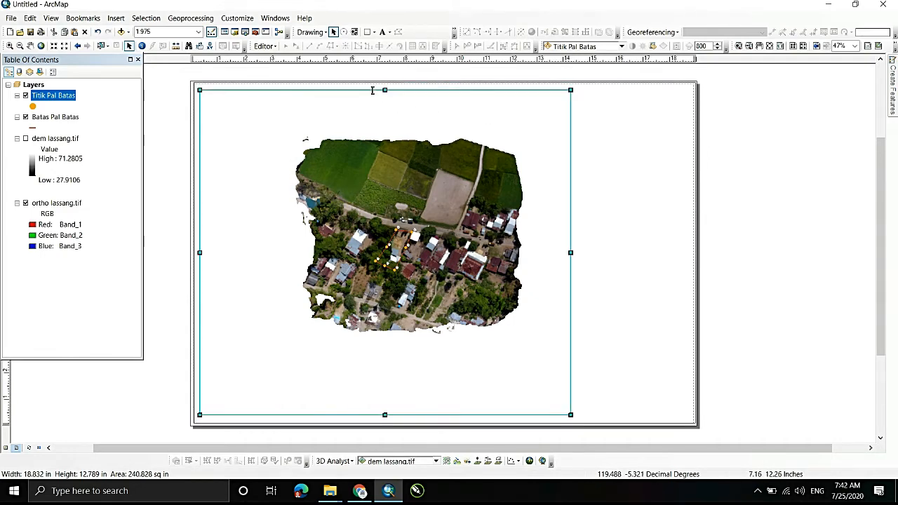
pyautogui.moveTo(385, 90); pyautogui.dragTo(385, 87)
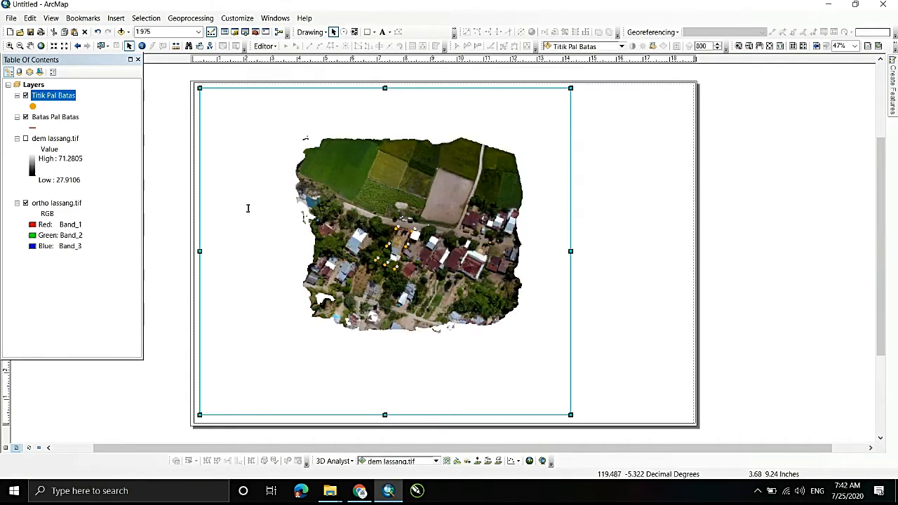
pyautogui.moveTo(199, 251); pyautogui.dragTo(197, 251)
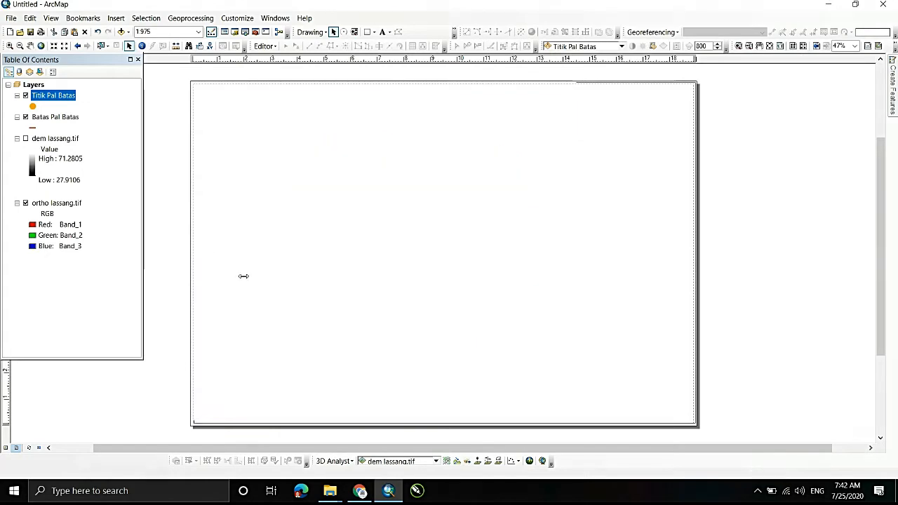
pyautogui.moveTo(385, 415); pyautogui.dragTo(384, 419)
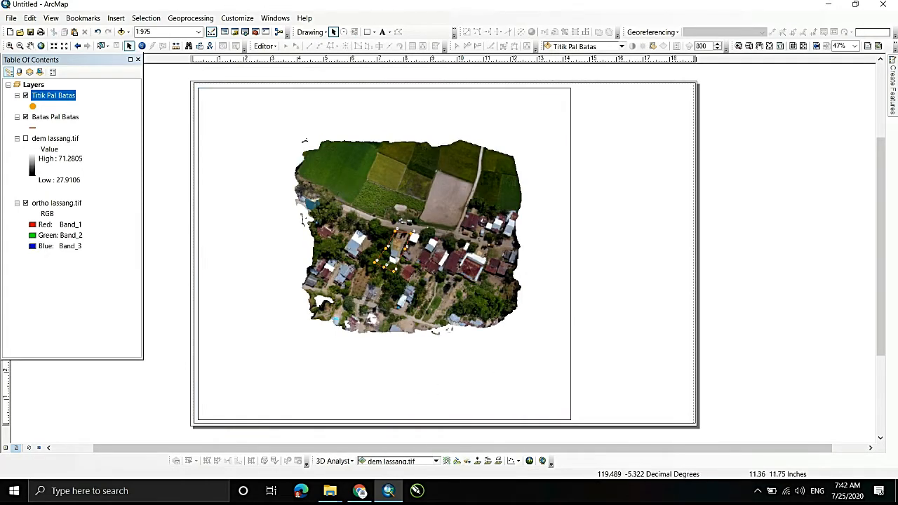
pyautogui.click(162, 107)
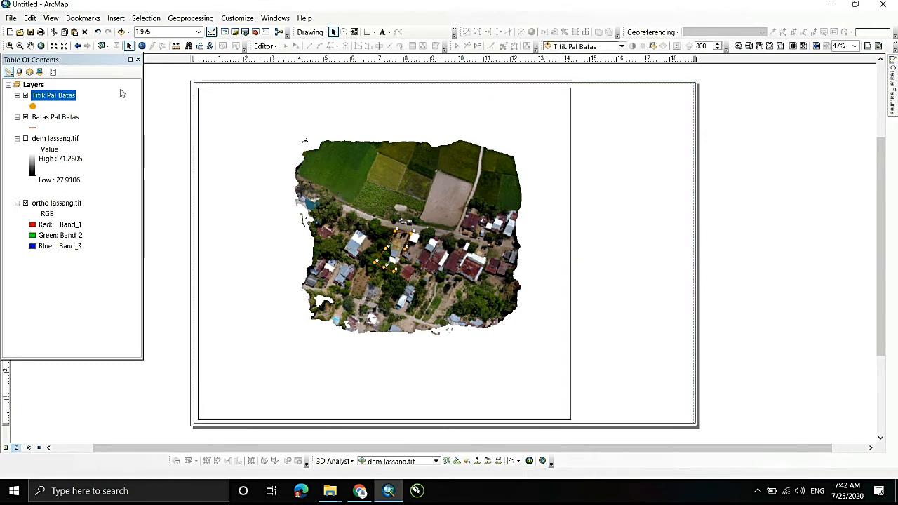
# - Zoom the map in the data frame to a scale of 1:400 and position the parcel boundary near the middle of the frame
pyautogui.click(420, 265)
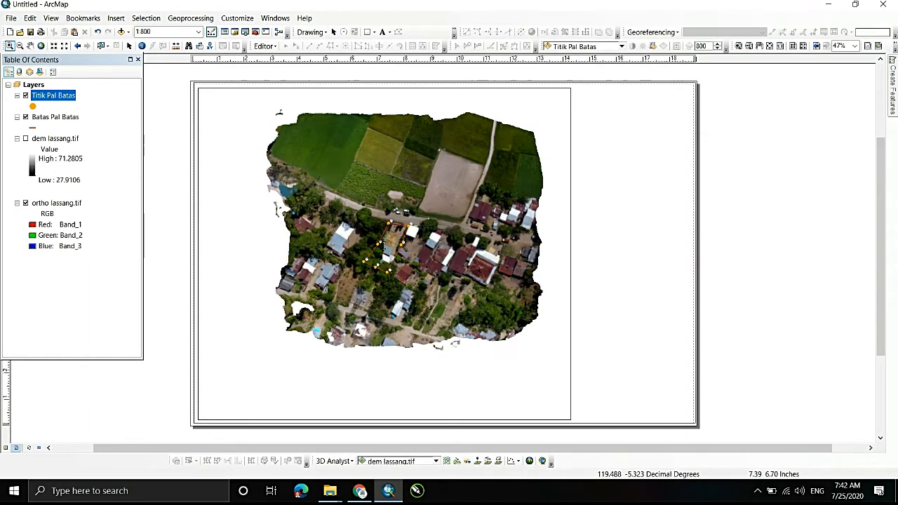
pyautogui.click(402, 252)
pyautogui.click(405, 240)
pyautogui.click(411, 238)
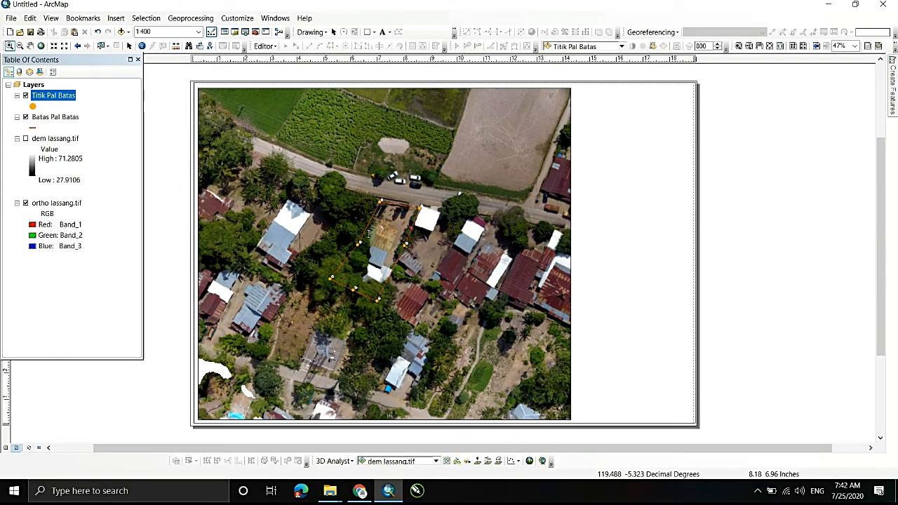
pyautogui.click(30, 46)
pyautogui.moveTo(362, 225); pyautogui.dragTo(344, 245)
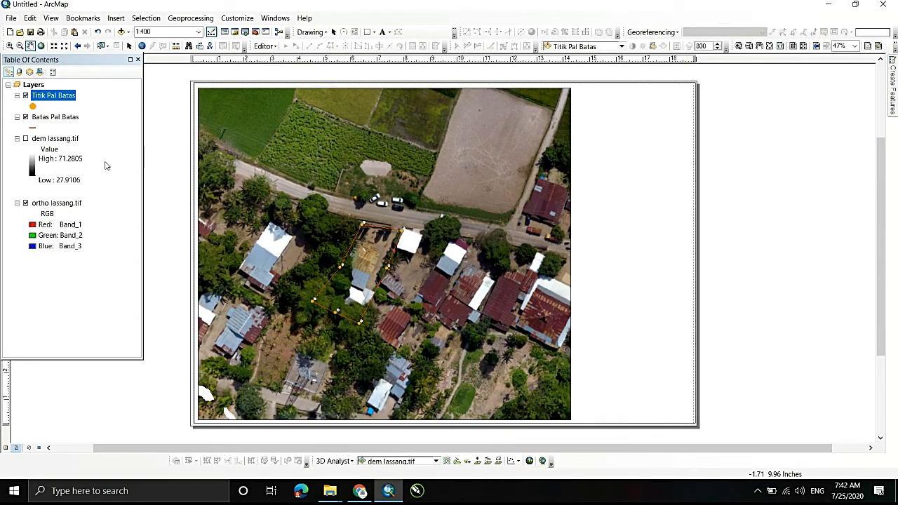
# - Increase the line width of the Batas Pal Batas symbol by one increment
pyautogui.click(31, 129)
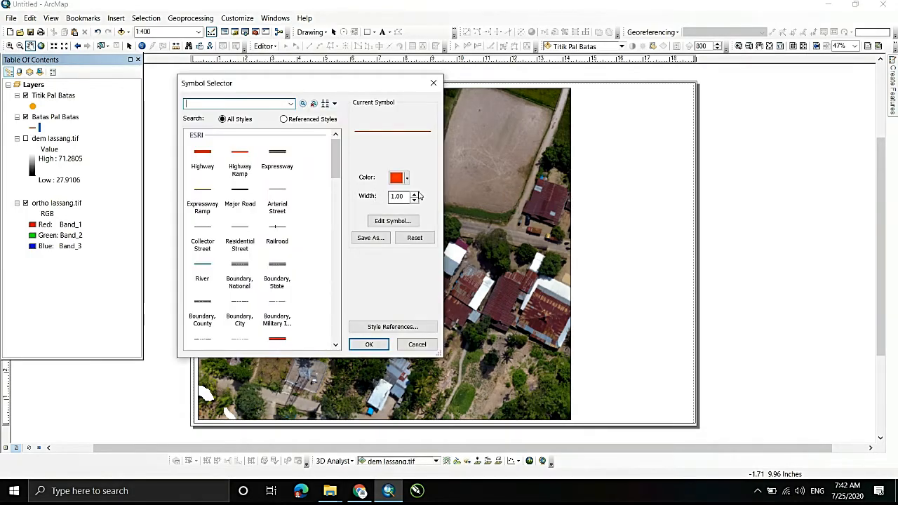
pyautogui.click(414, 193)
pyautogui.click(363, 347)
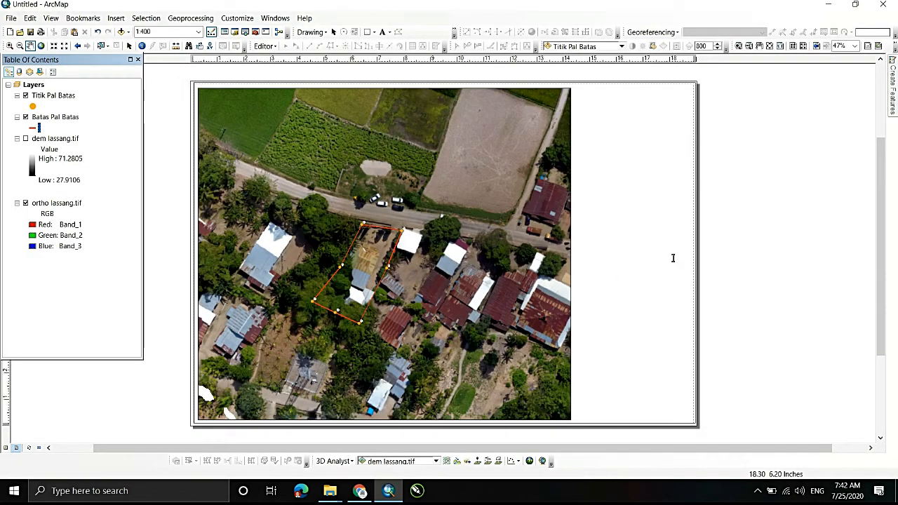
# - Set the label text size of the Titik Pal Batas layer to 9
pyautogui.click(50, 96)
pyautogui.rightClick(47, 96)
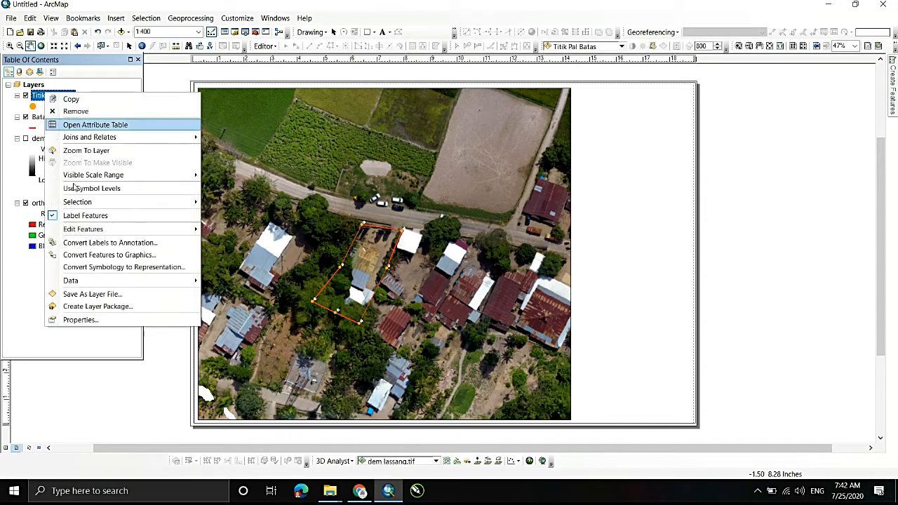
pyautogui.click(81, 320)
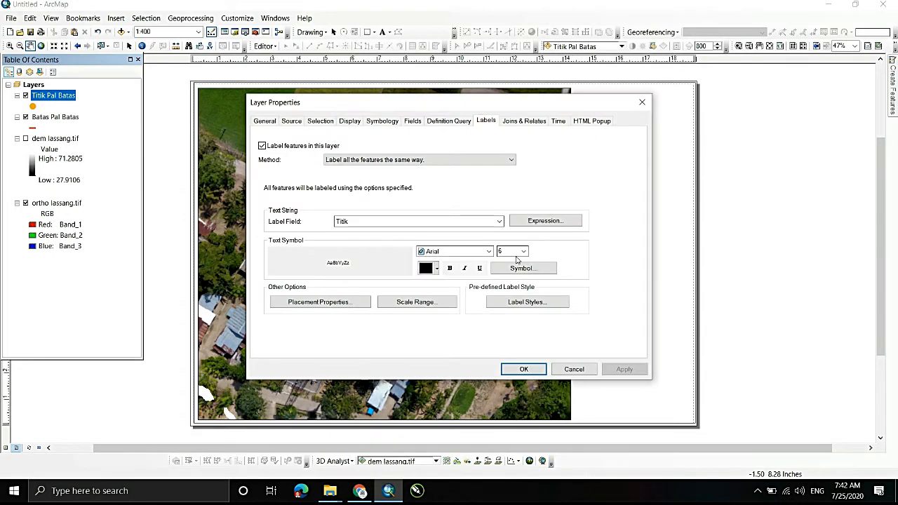
pyautogui.click(523, 251)
pyautogui.click(509, 282)
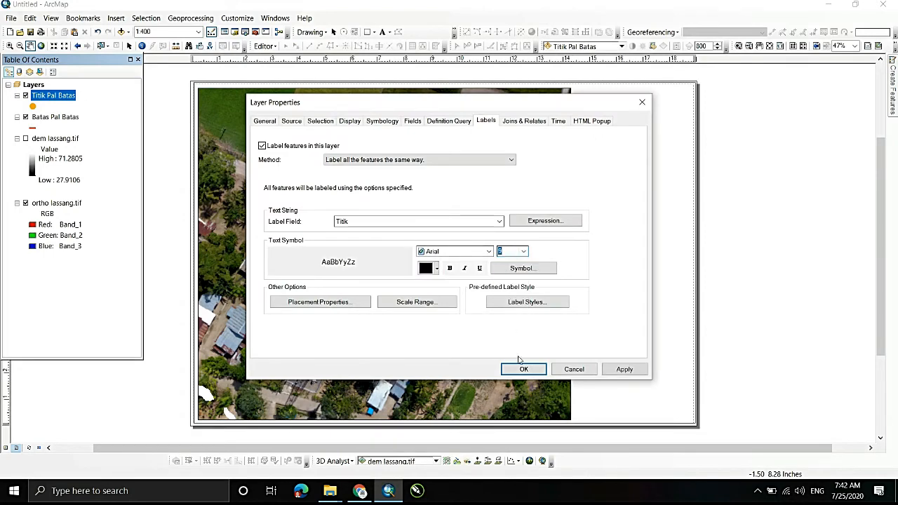
pyautogui.click(524, 369)
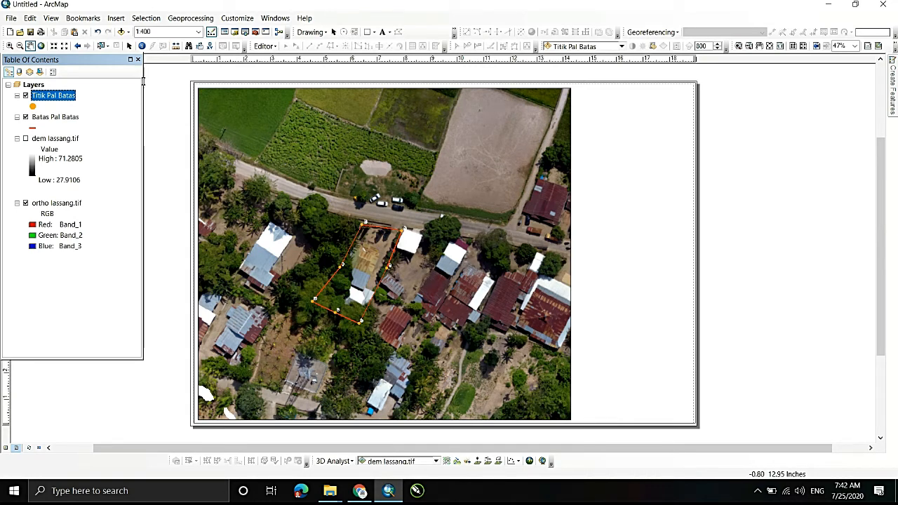
# - Add a graticule to the map's data frame with parallels and meridians placed every 5 seconds
pyautogui.click(129, 46)
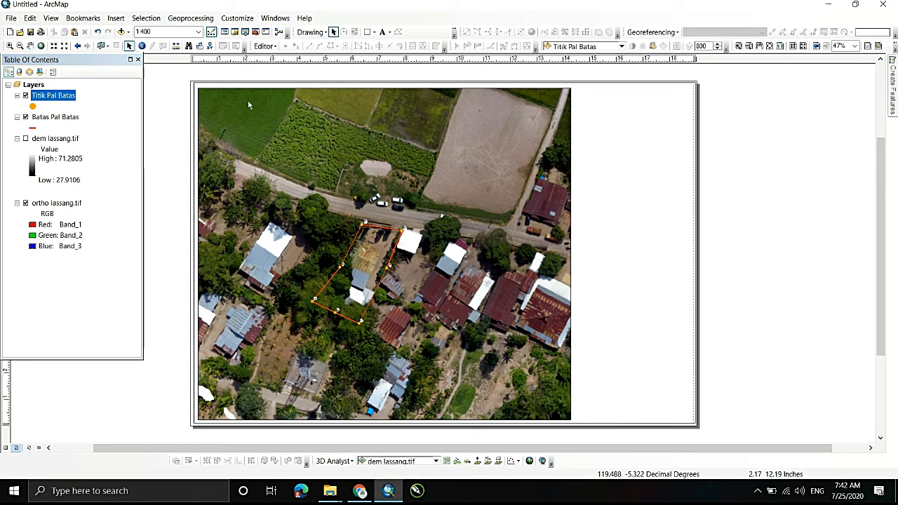
pyautogui.click(248, 102)
pyautogui.rightClick(247, 100)
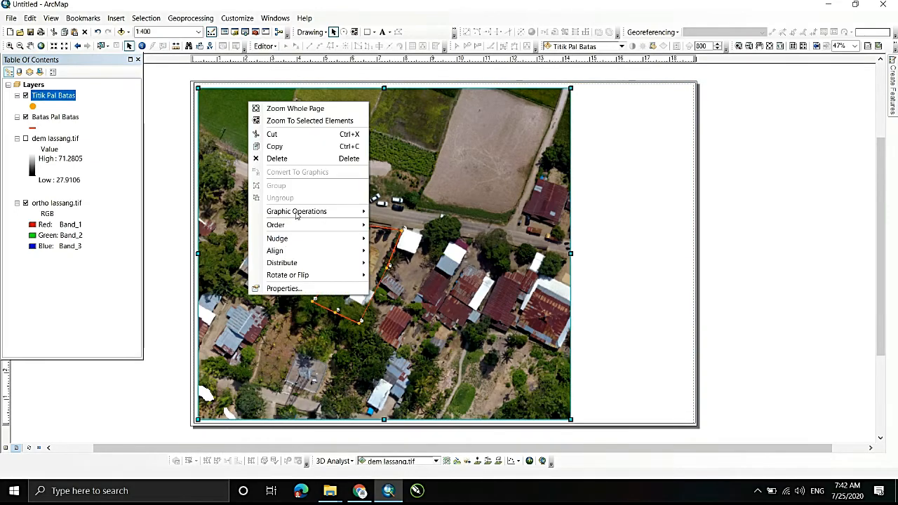
pyautogui.click(322, 289)
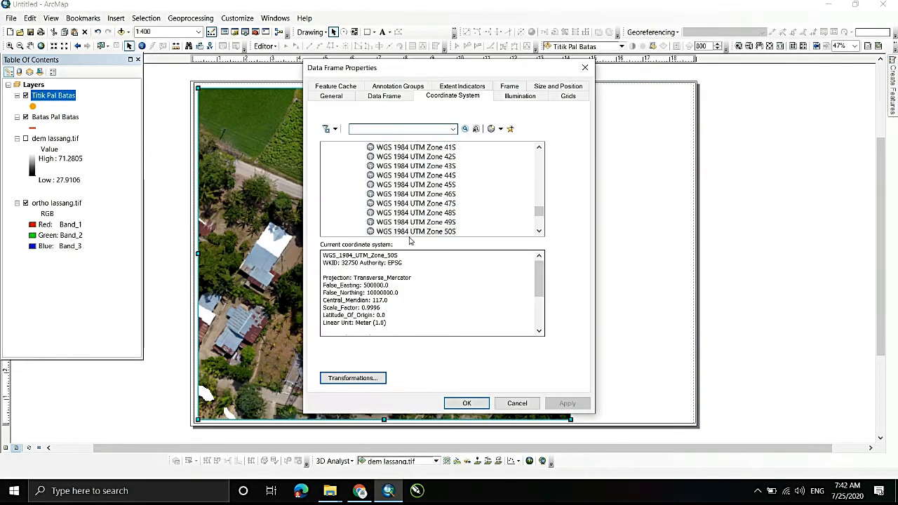
pyautogui.click(570, 98)
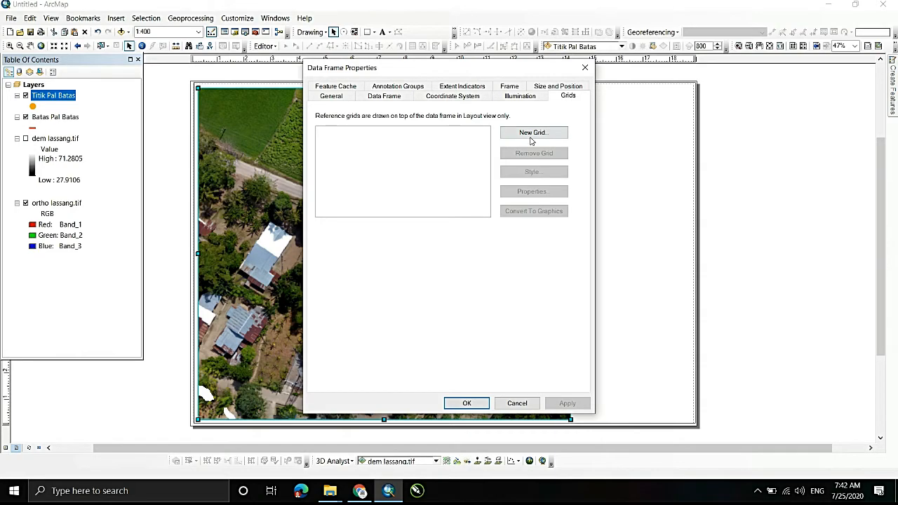
pyautogui.click(530, 137)
pyautogui.click(539, 343)
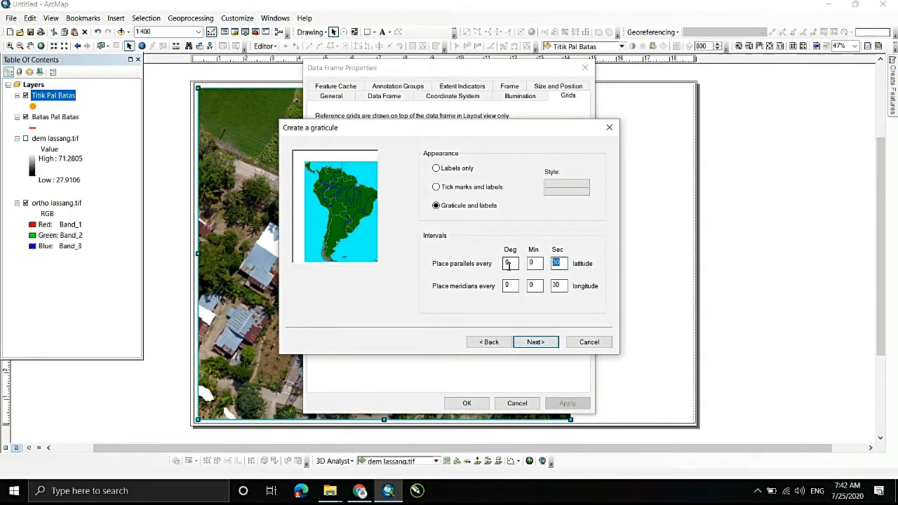
pyautogui.write('5')
pyautogui.press('Tab')
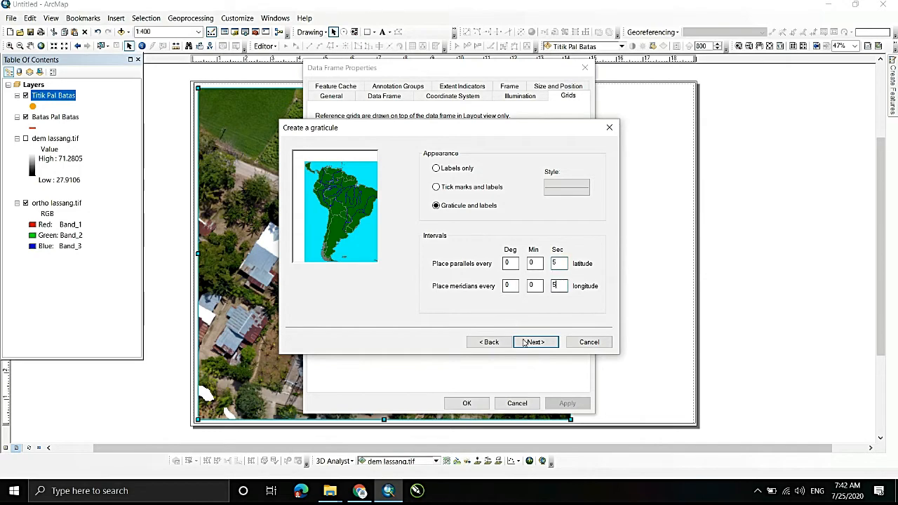
pyautogui.click(525, 342)
pyautogui.click(526, 342)
pyautogui.click(528, 341)
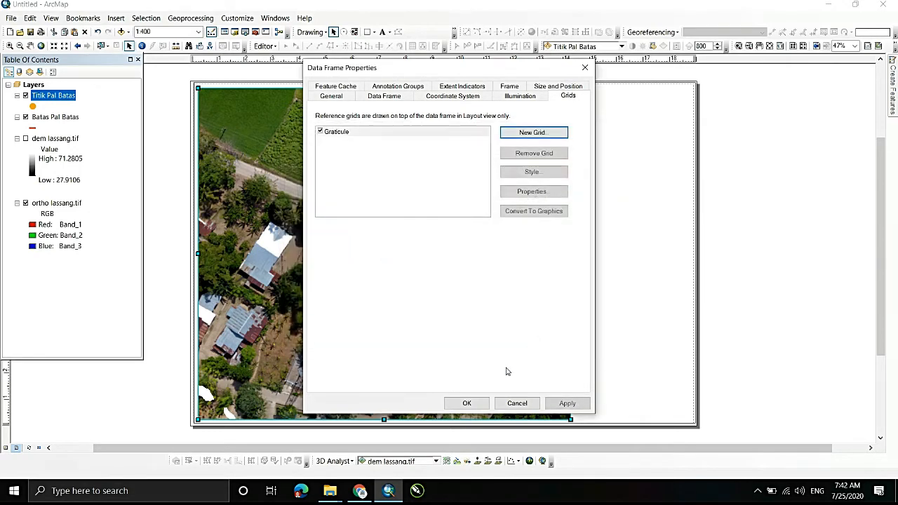
pyautogui.click(465, 403)
# - Replace the data frame's graticule with a new one that places parallels and meridians every 2 seconds
pyautogui.doubleClick(441, 388)
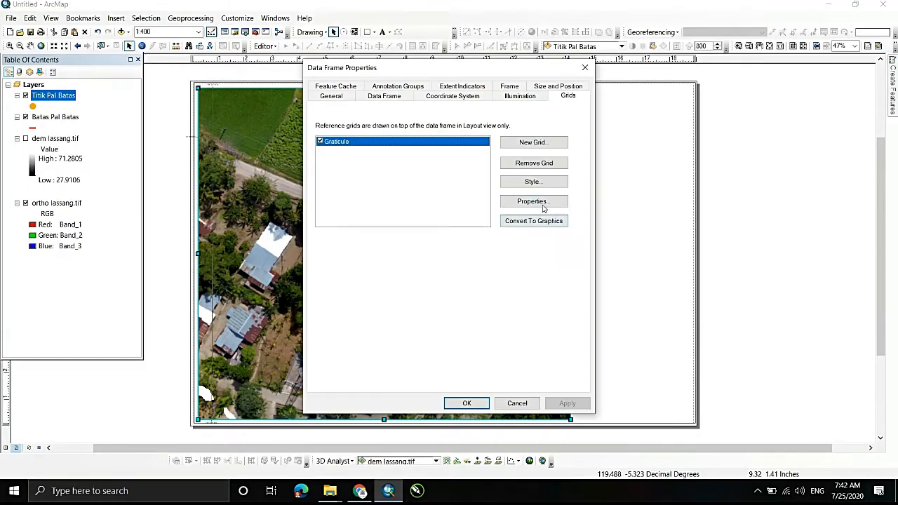
pyautogui.click(531, 163)
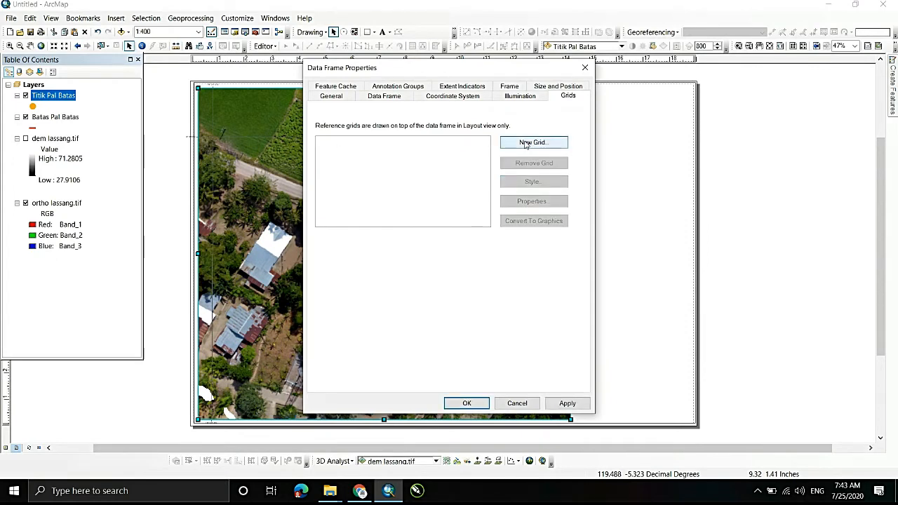
pyautogui.click(533, 142)
pyautogui.click(535, 342)
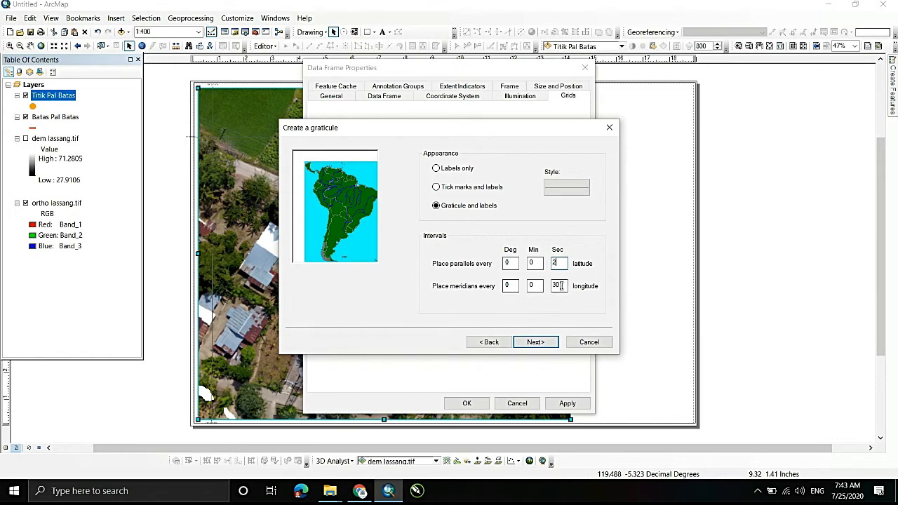
pyautogui.click(535, 342)
pyautogui.click(535, 342)
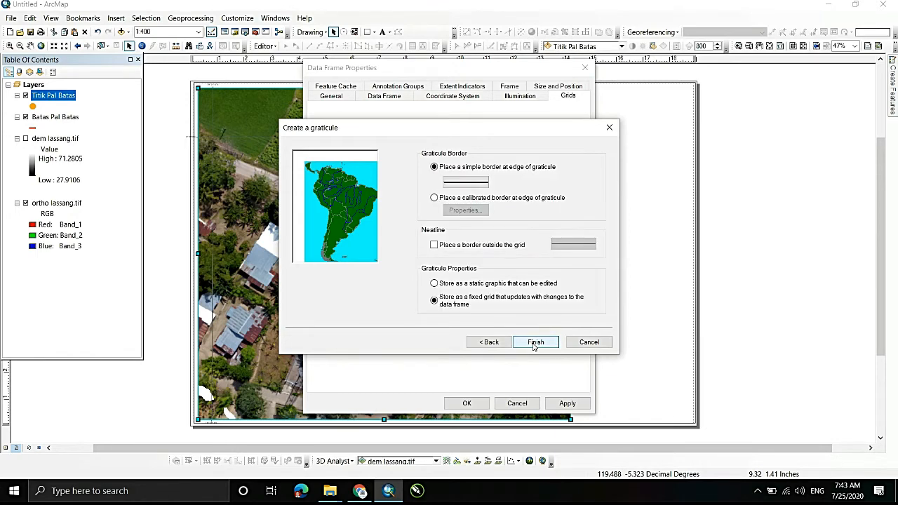
pyautogui.click(535, 342)
pyautogui.click(458, 402)
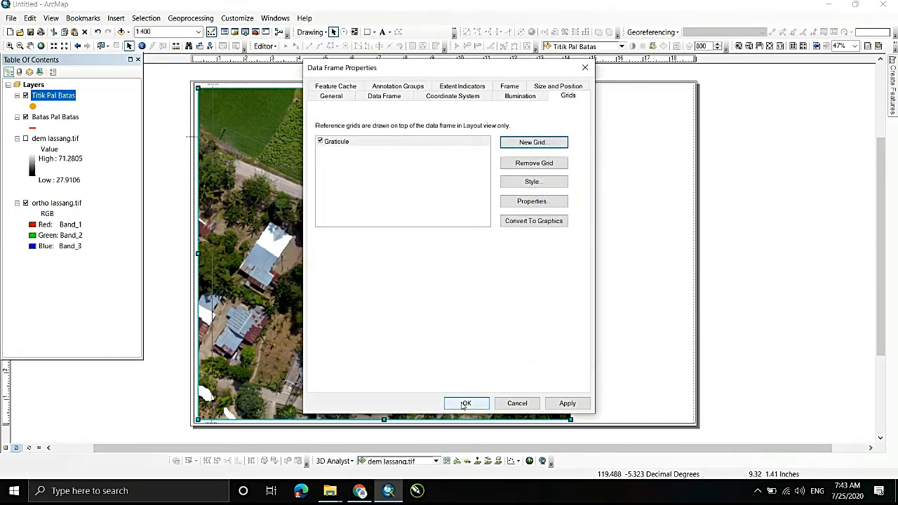
# - Limit the graticule labels to the top and left axes, with bold size 9 text, 0 pts offset and vertical left labels
pyautogui.rightClick(421, 234)
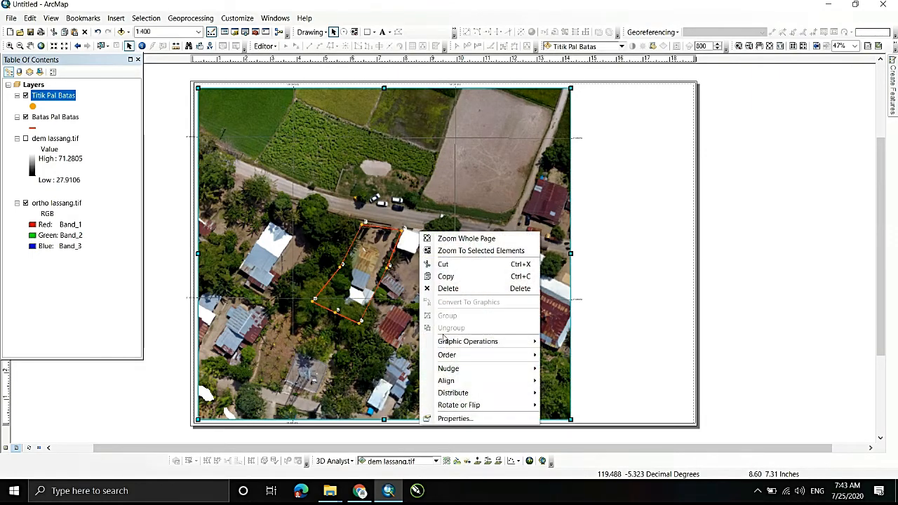
pyautogui.click(456, 418)
pyautogui.click(531, 201)
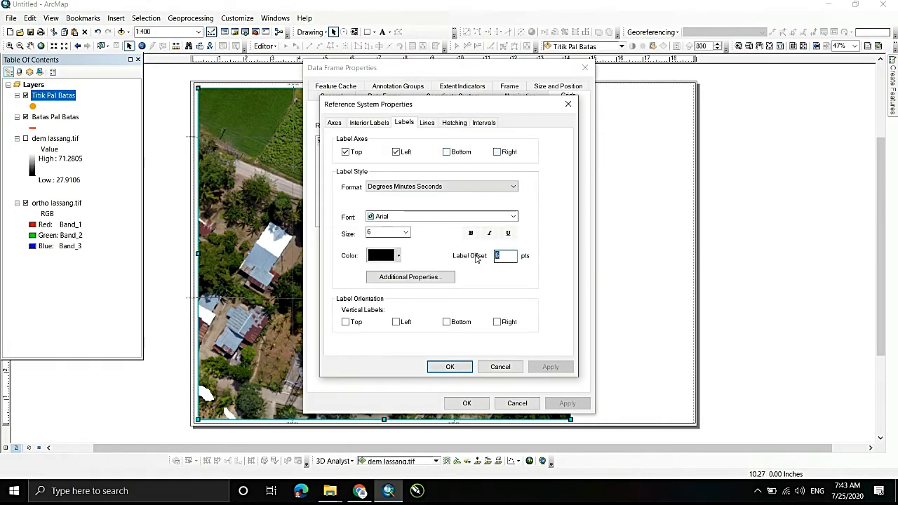
pyautogui.click(407, 233)
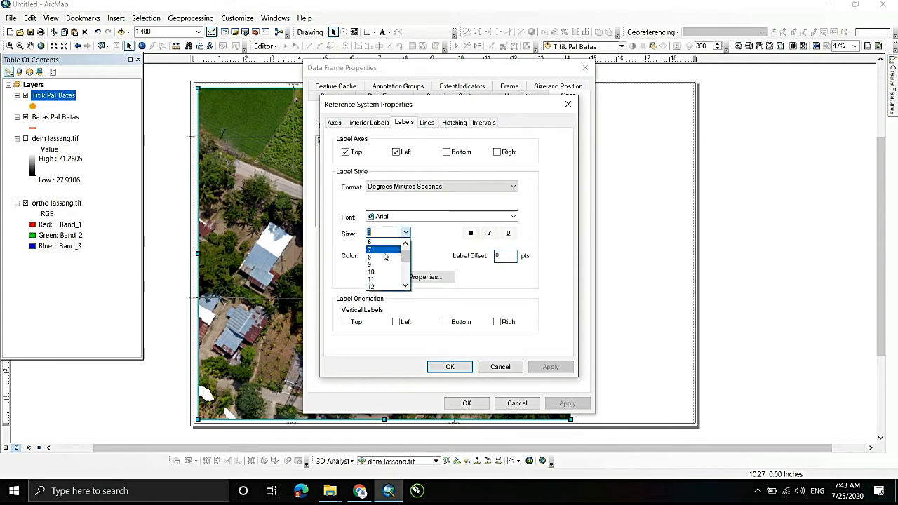
pyautogui.click(376, 265)
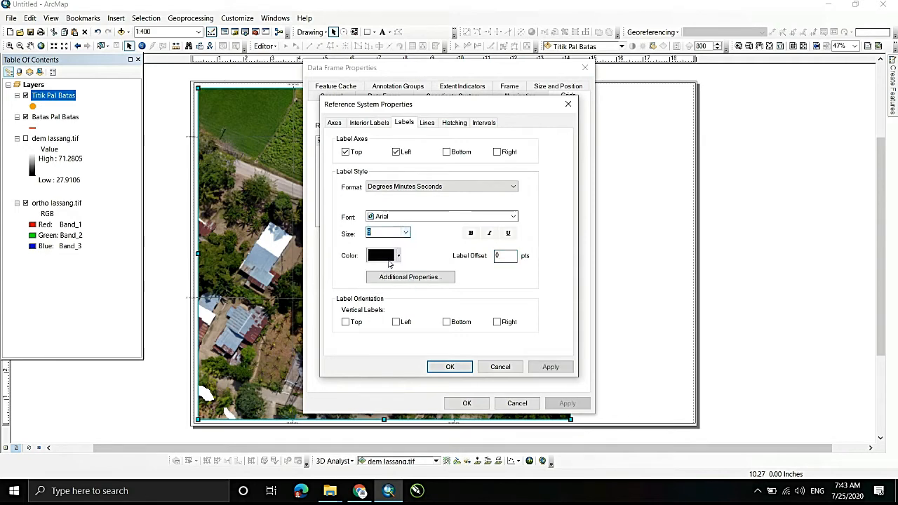
pyautogui.click(471, 233)
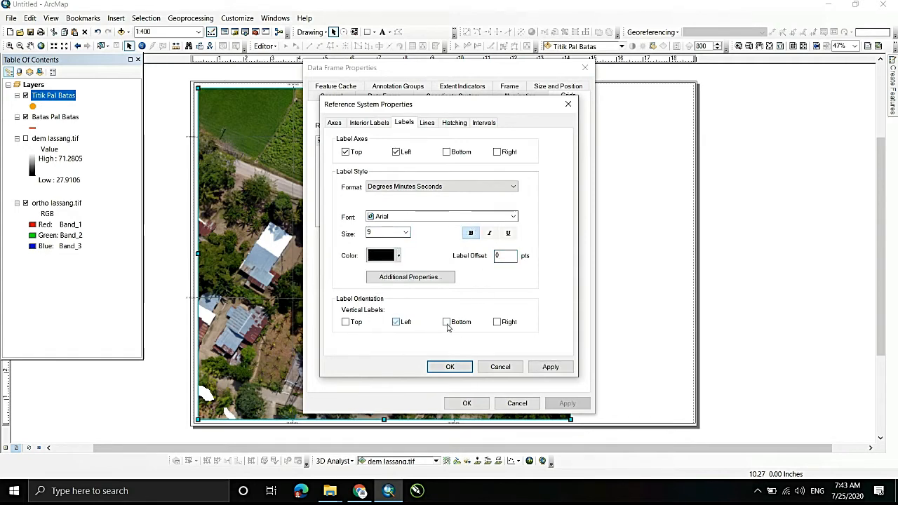
# - Set the color of the graticule's grid line symbol to No Color and apply the grid settings
pyautogui.click(428, 123)
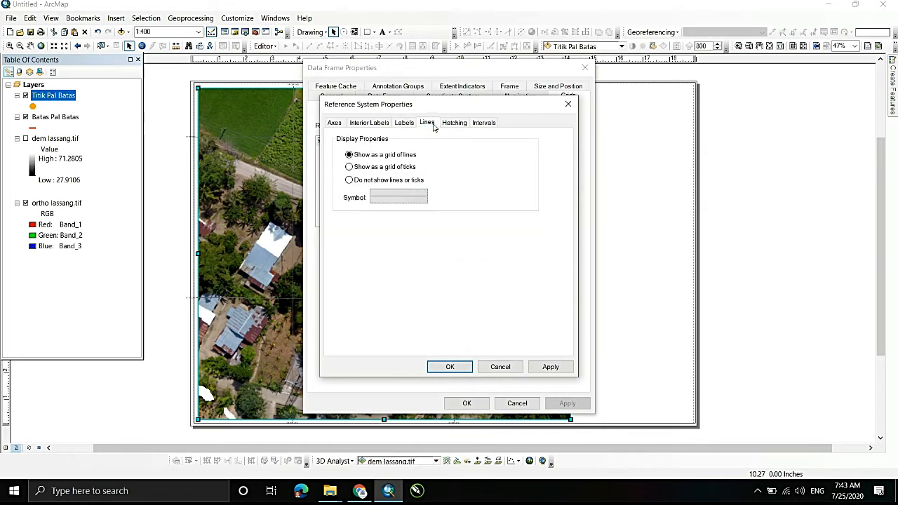
pyautogui.click(397, 201)
pyautogui.click(403, 184)
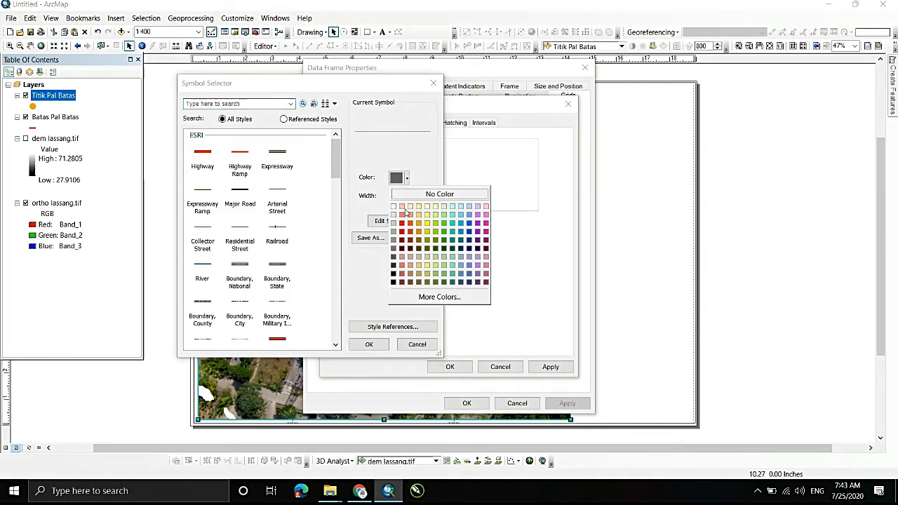
pyautogui.click(438, 192)
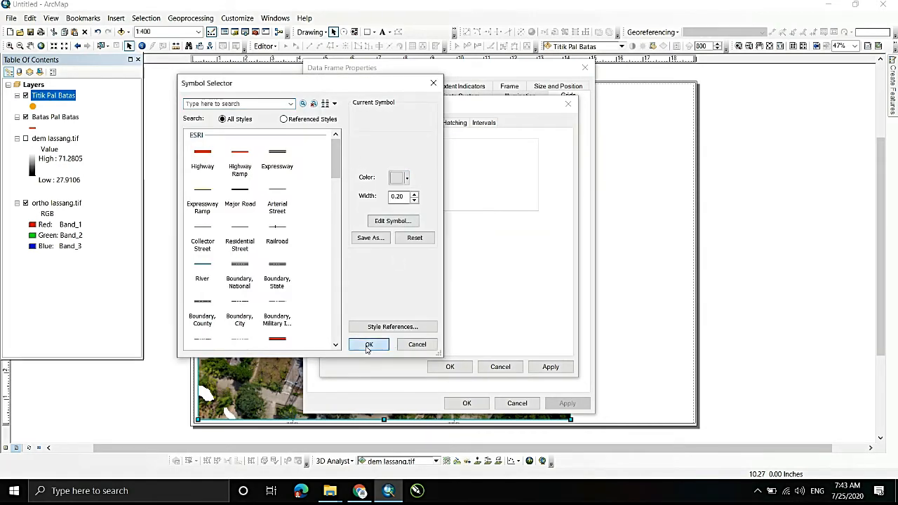
pyautogui.click(369, 344)
pyautogui.click(449, 366)
pyautogui.click(467, 402)
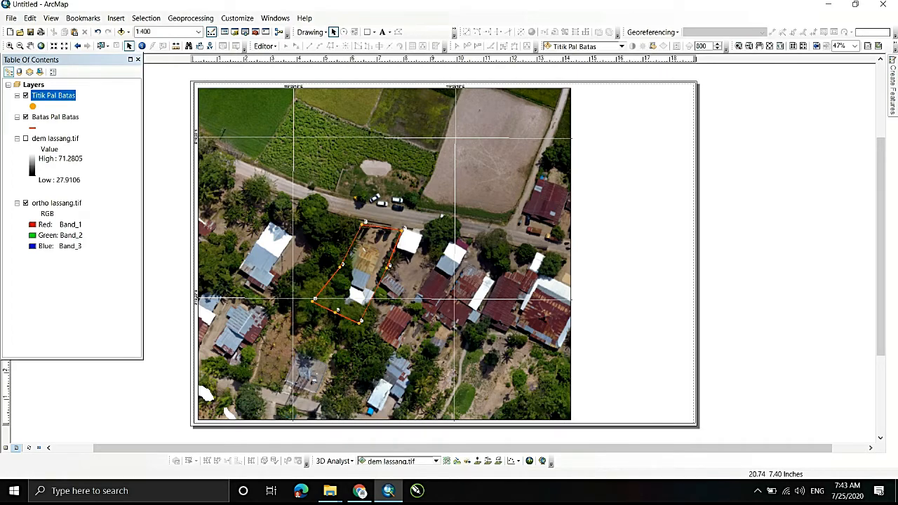
# - Draw a rectangle about 4.48 in wide and 12.42 in high over the blank page area beside the data frame
pyautogui.scroll(1, 440, 242)
pyautogui.scroll(-2, 440, 243)
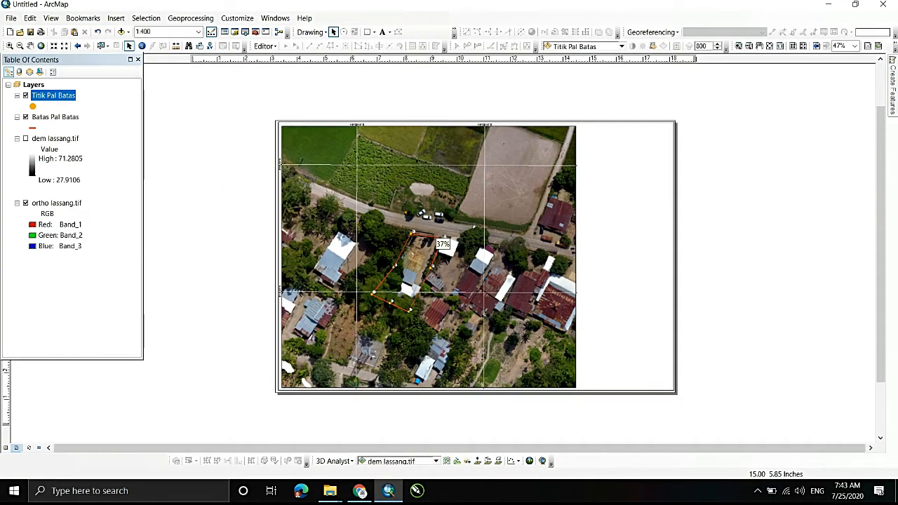
pyautogui.scroll(1, 442, 244)
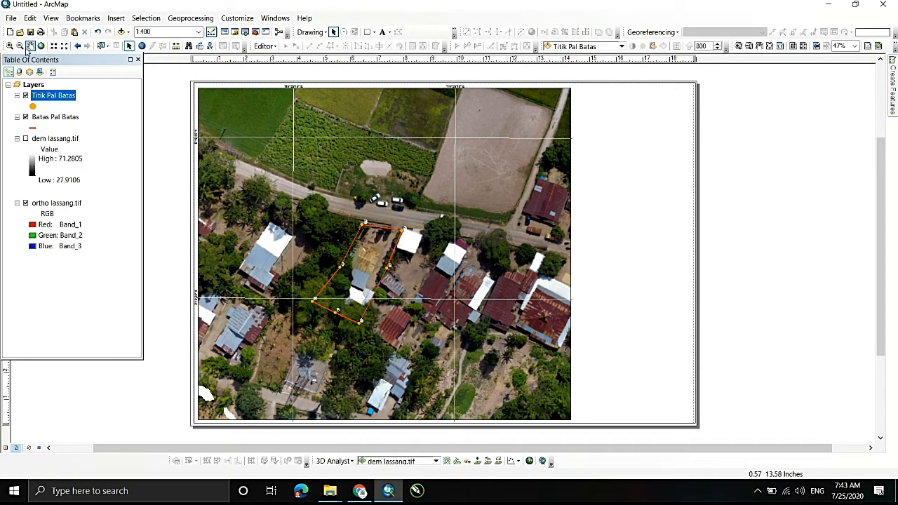
pyautogui.click(367, 32)
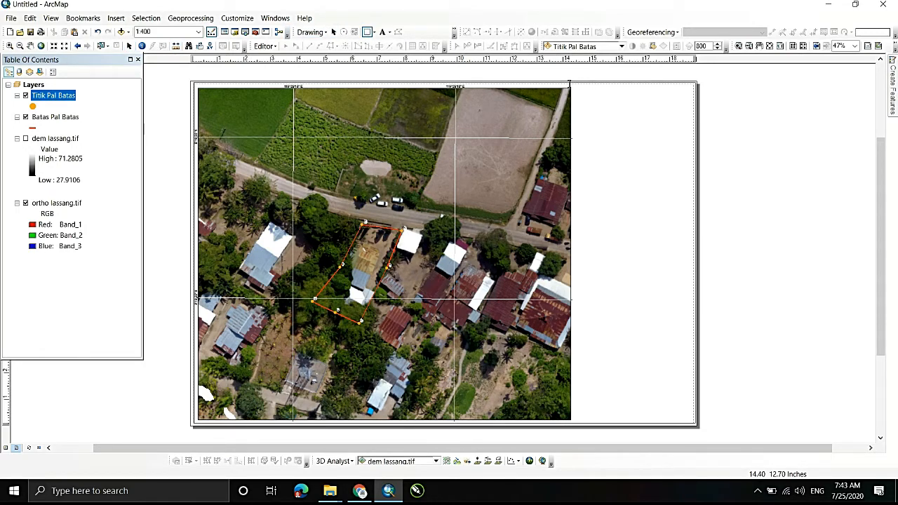
pyautogui.moveTo(573, 88)
pyautogui.mouseDown()
pyautogui.moveTo(649, 394)
pyautogui.moveTo(663, 419)
pyautogui.moveTo(689, 417)
pyautogui.mouseUp()
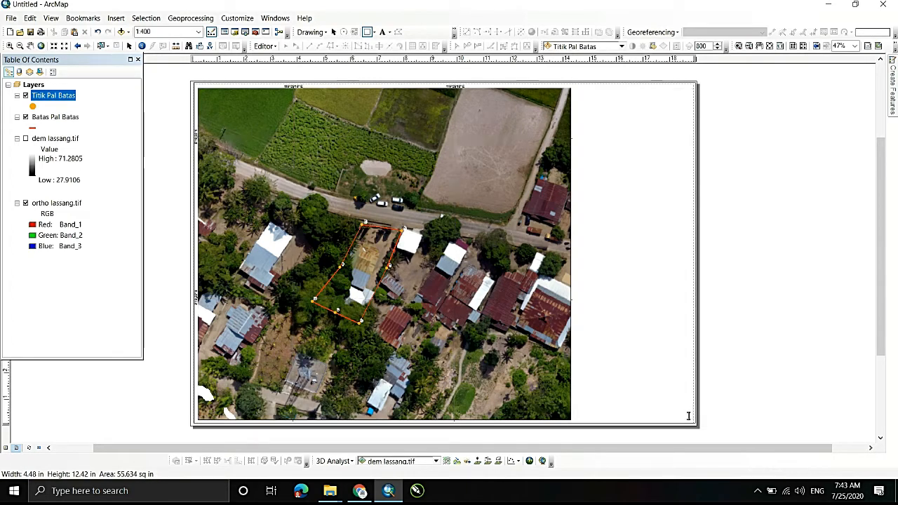
pyautogui.click(787, 160)
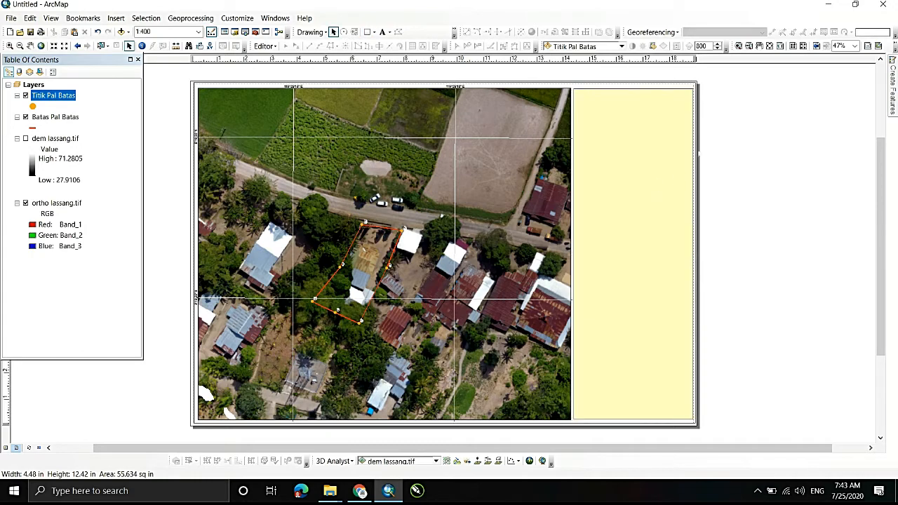
# - Give the rectangle beside the map a white fill and a black outline
pyautogui.click(632, 240)
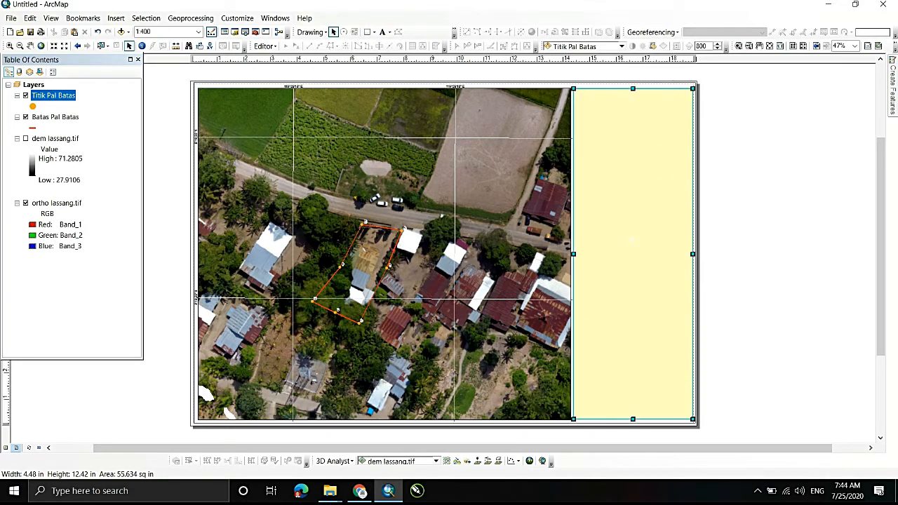
pyautogui.rightClick(633, 239)
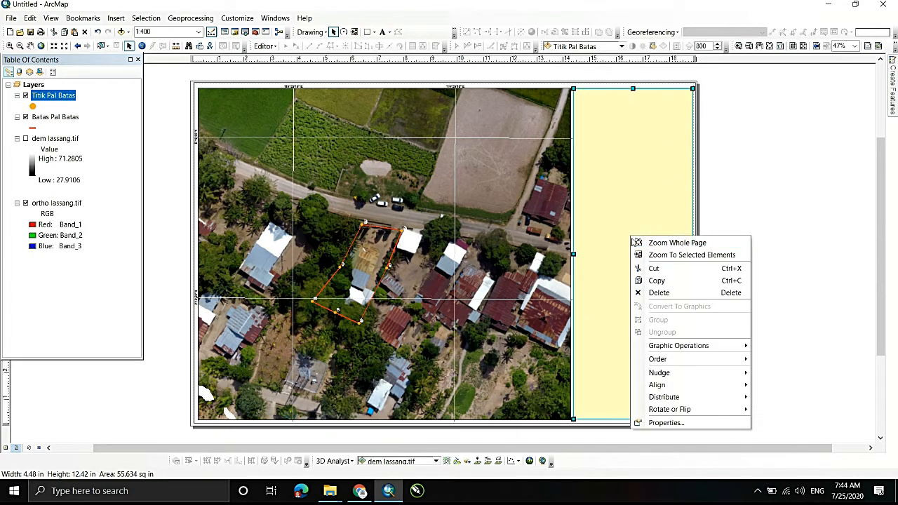
pyautogui.click(670, 423)
pyautogui.click(412, 191)
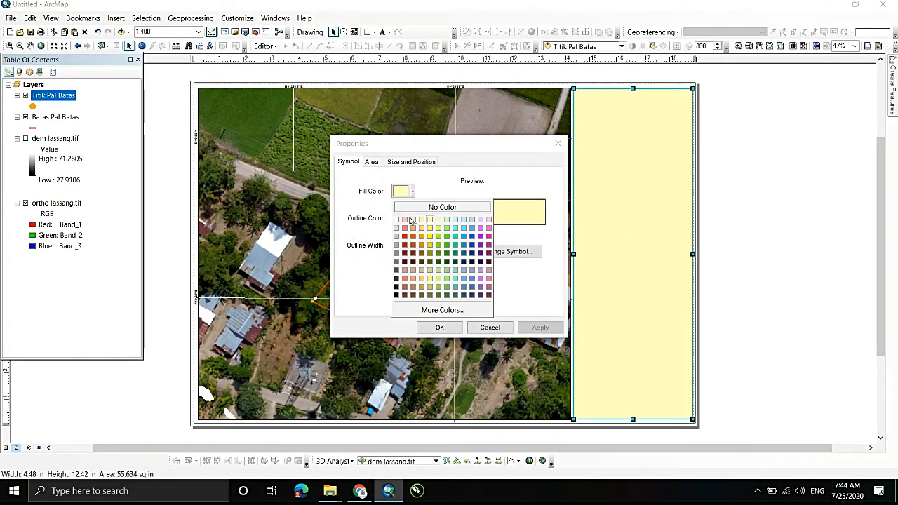
pyautogui.click(397, 220)
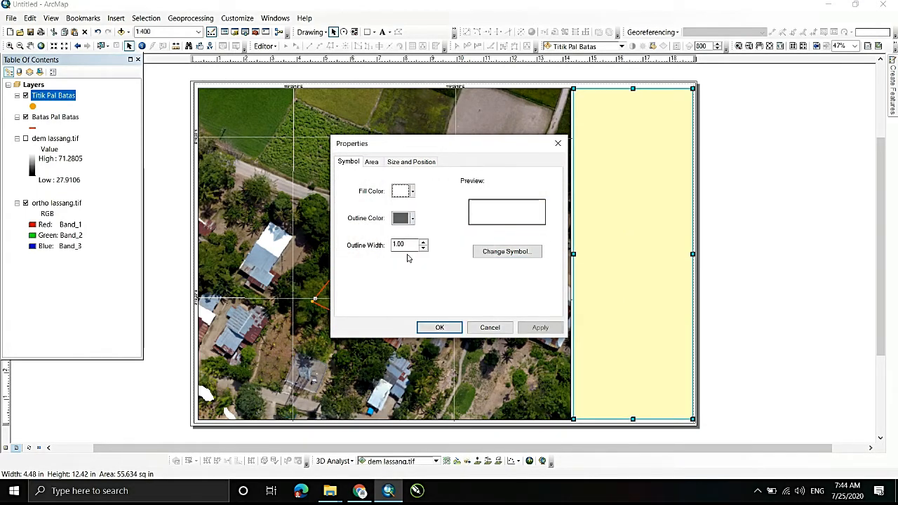
pyautogui.click(412, 218)
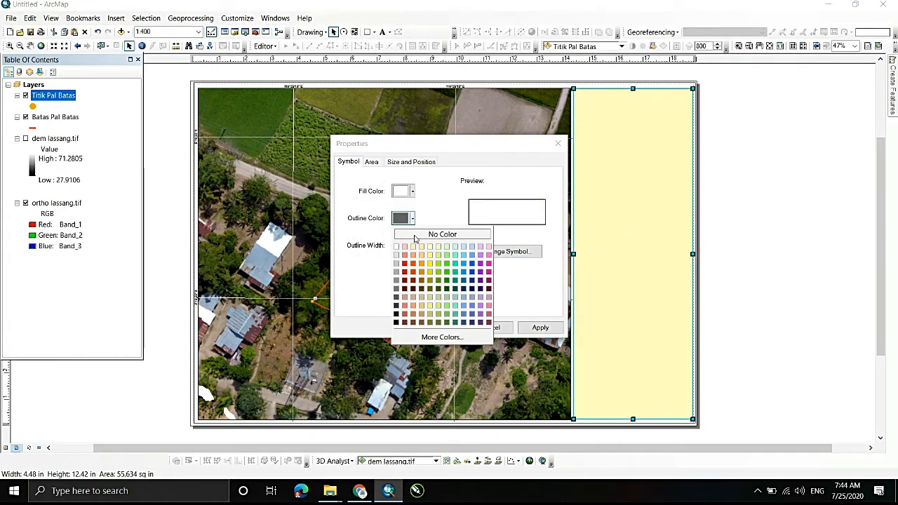
pyautogui.click(395, 314)
pyautogui.click(427, 327)
pyautogui.click(832, 106)
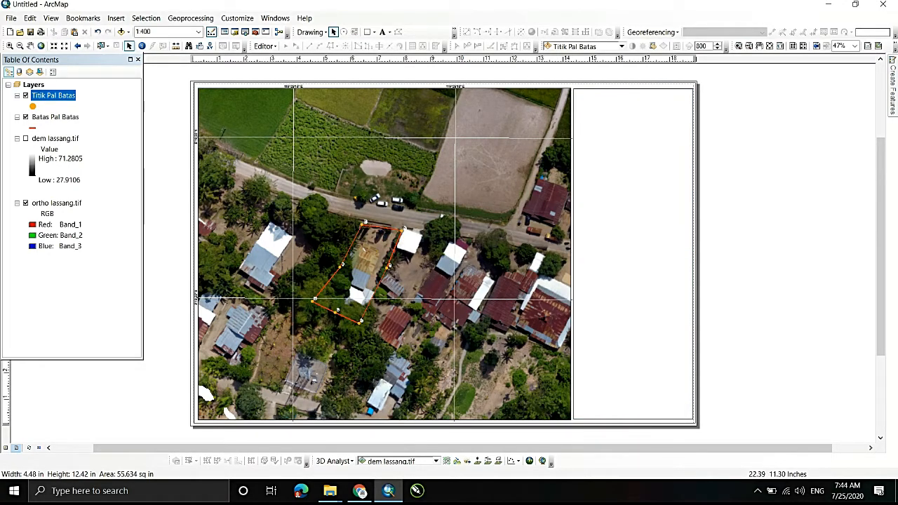
# - Start inserting a picture into the layout and browse to the GIS folder on the DATA (D:) drive
pyautogui.scroll(1, 771, 110)
pyautogui.scroll(-1, 771, 109)
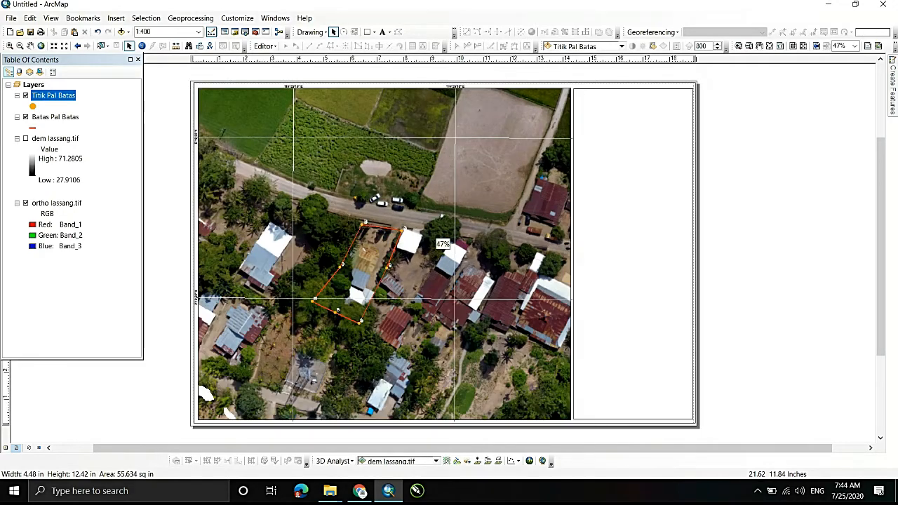
pyautogui.scroll(-1, 772, 113)
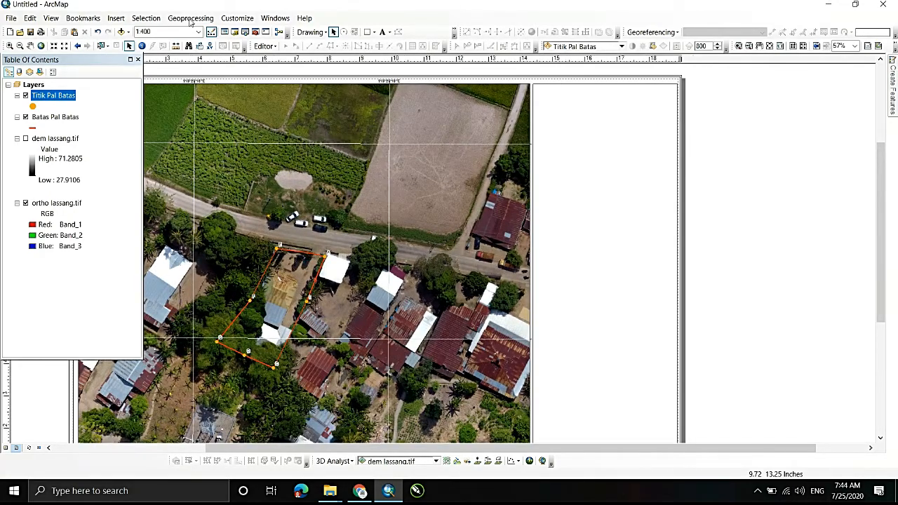
pyautogui.click(116, 17)
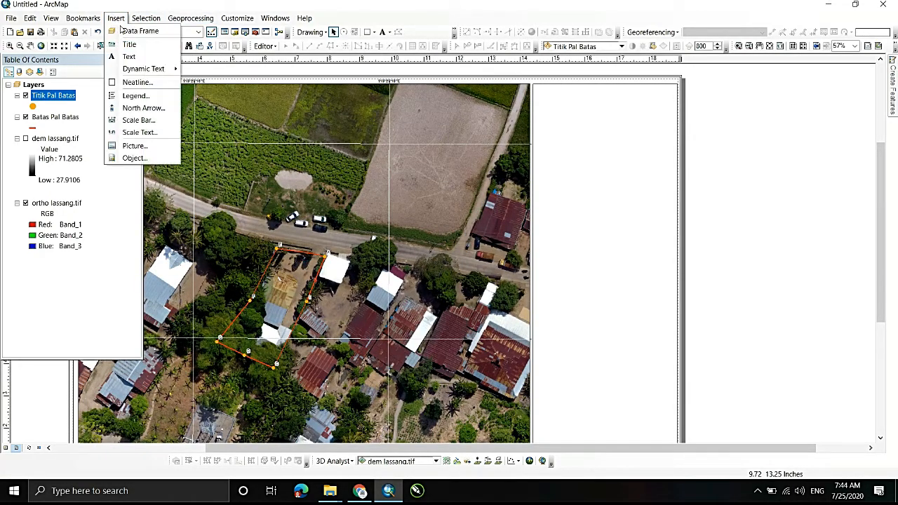
pyautogui.click(134, 145)
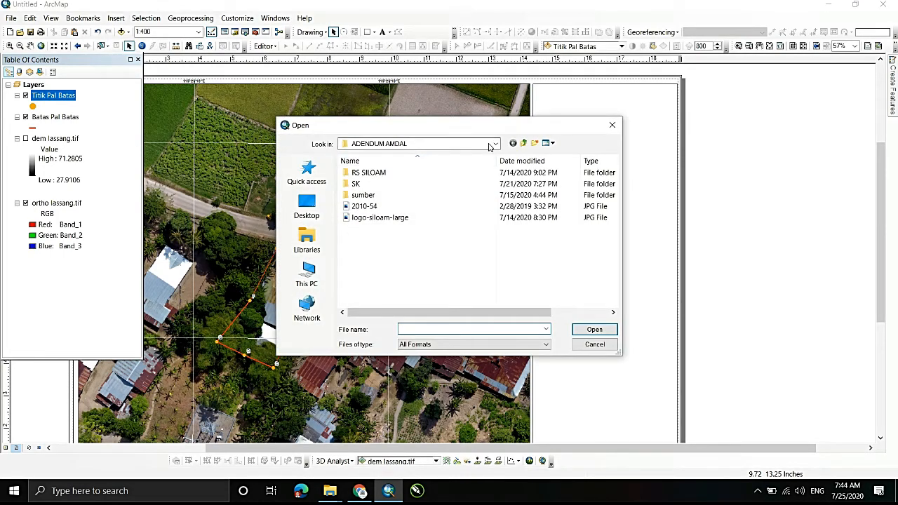
pyautogui.click(523, 143)
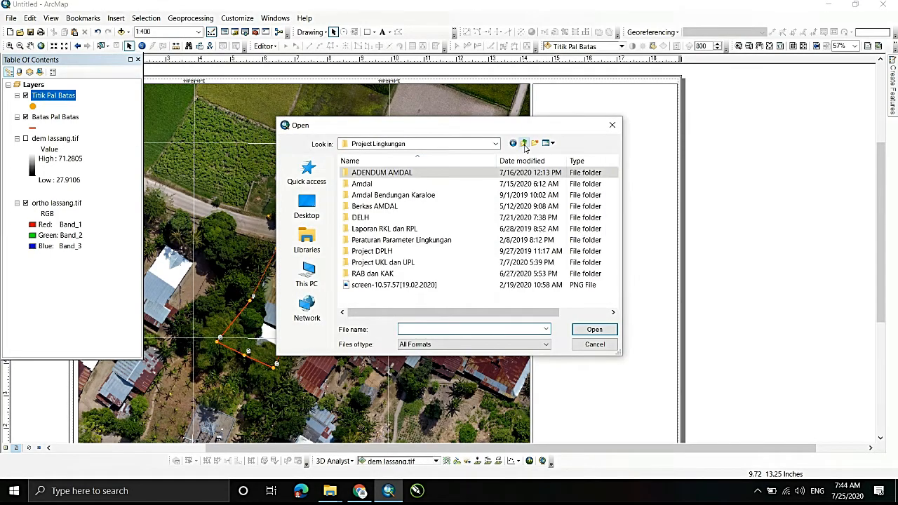
pyautogui.click(523, 143)
pyautogui.scroll(-3, 440, 199)
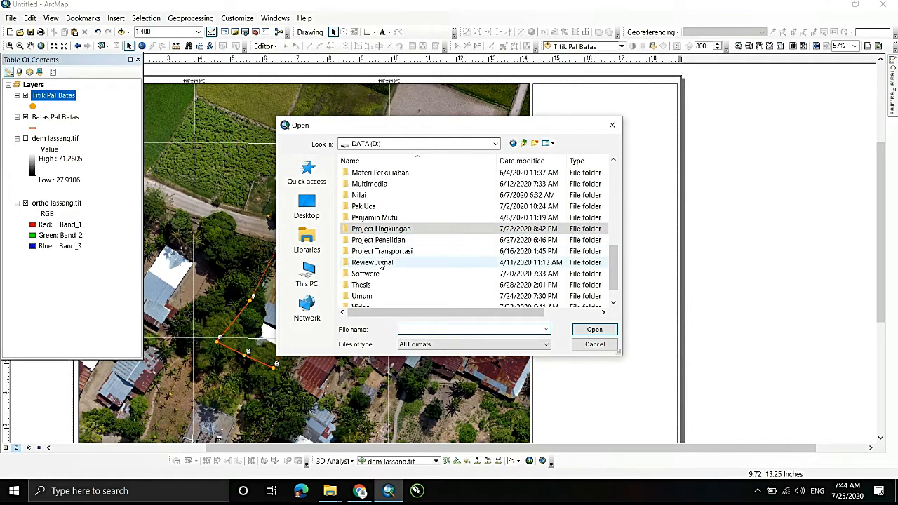
pyautogui.scroll(1, 380, 264)
pyautogui.scroll(4, 379, 264)
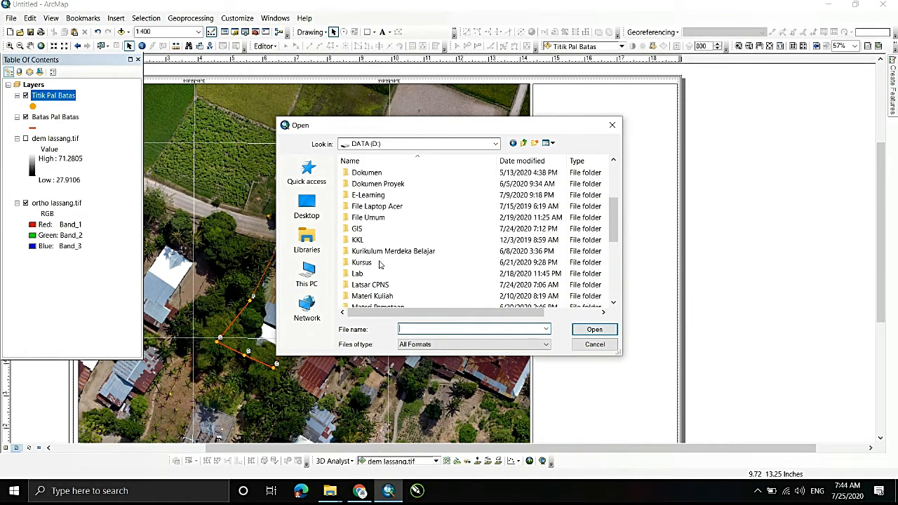
pyautogui.click(359, 230)
pyautogui.doubleClick(358, 230)
# - Insert the picture LOGO Desa lassang from Drone Takalar > Pal Batas, shrunk to fit the upper-left corner of the blank side panel
pyautogui.scroll(-2, 392, 271)
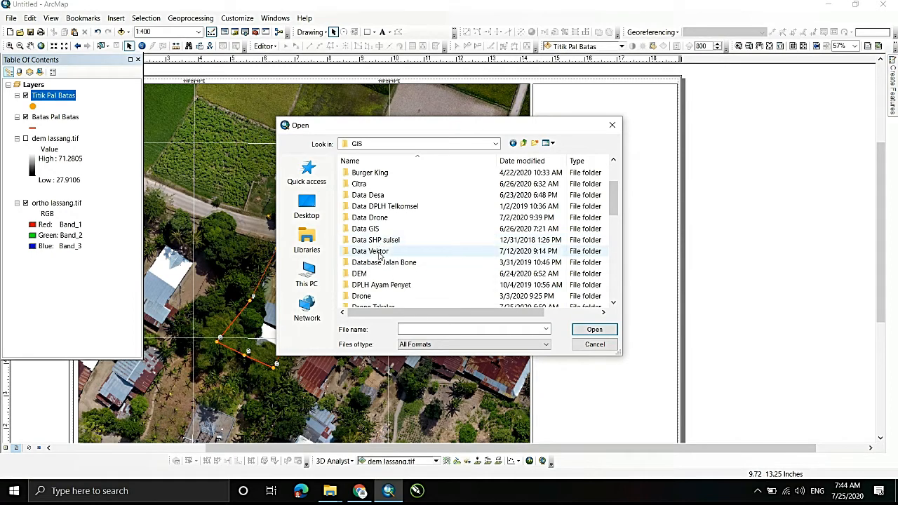
pyautogui.scroll(-1, 381, 281)
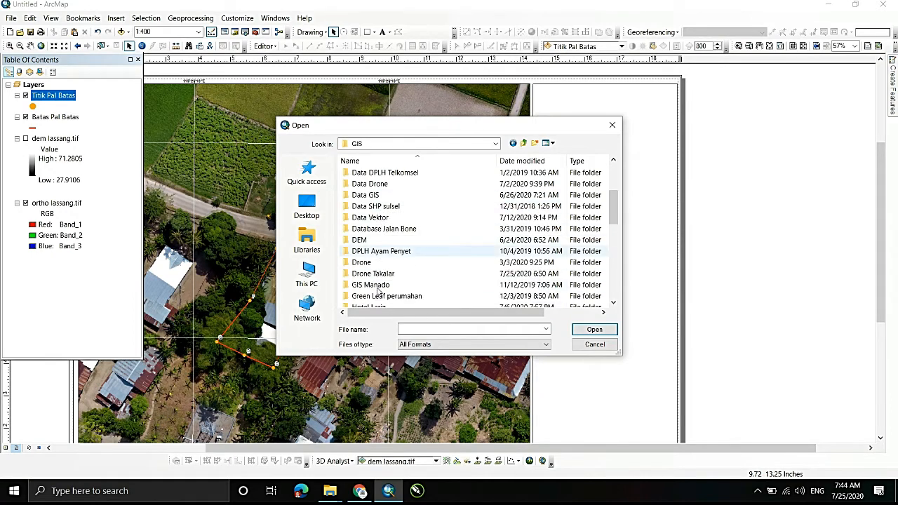
pyautogui.doubleClick(381, 276)
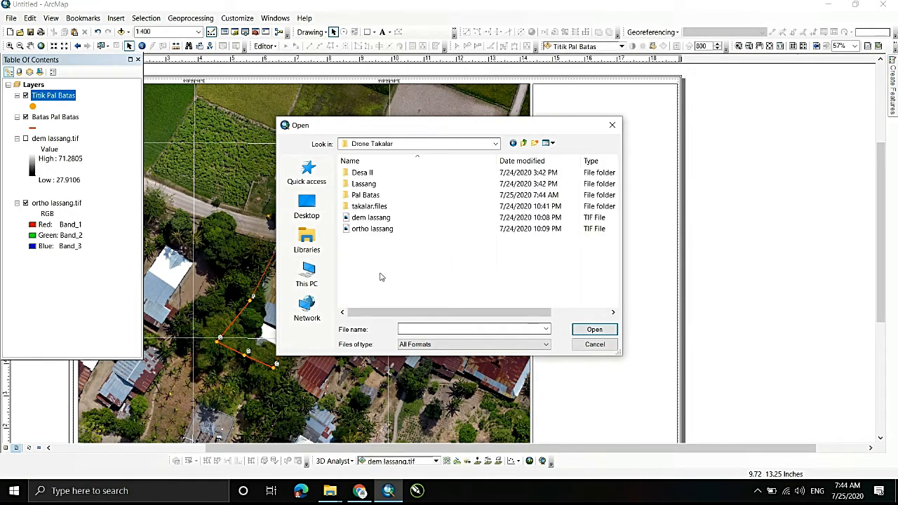
pyautogui.click(370, 196)
pyautogui.doubleClick(370, 196)
pyautogui.click(376, 188)
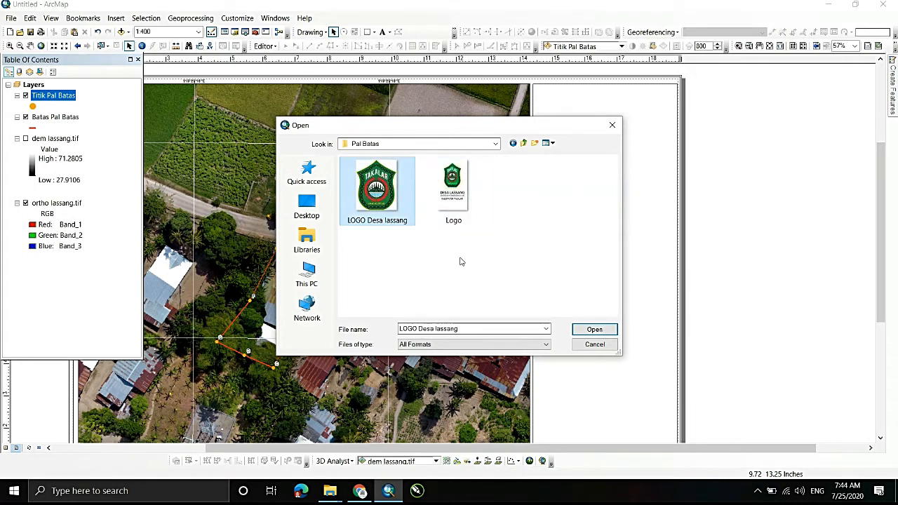
pyautogui.click(574, 332)
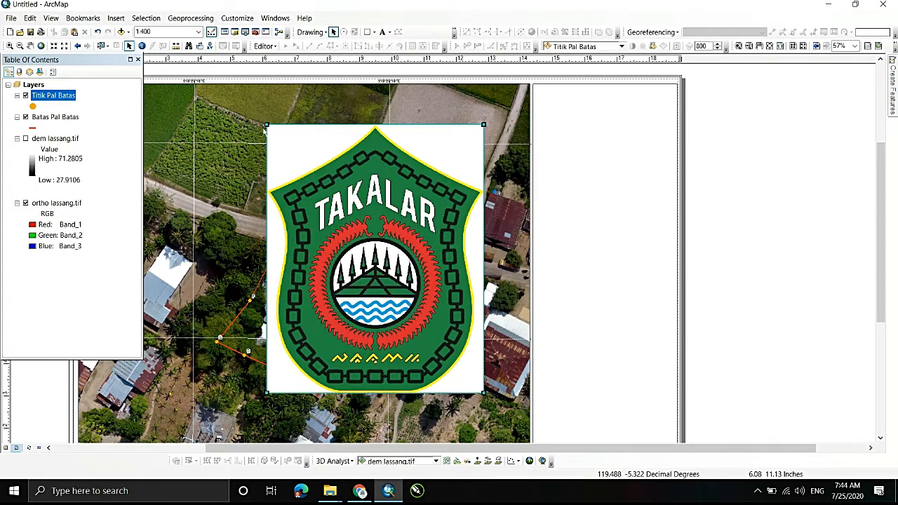
pyautogui.moveTo(265, 126); pyautogui.dragTo(445, 346)
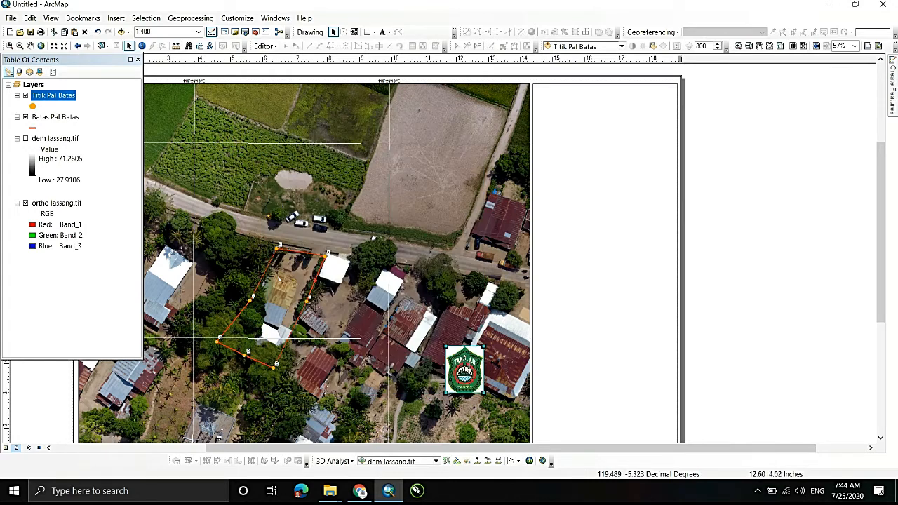
pyautogui.moveTo(533, 200); pyautogui.dragTo(571, 131)
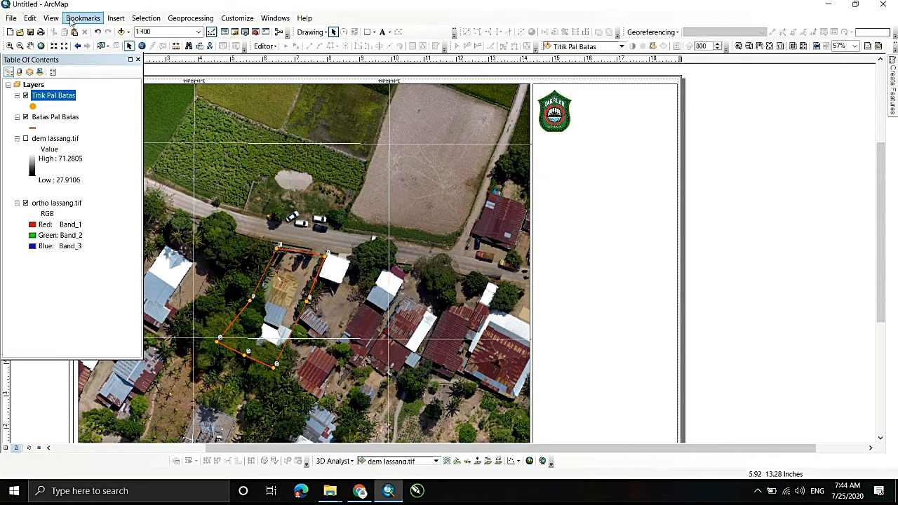
# - Add a text element beside the logo and enter the lines "DESA LASSANG" and "KECAMATAN POLOMBANGKENG UTARA"
pyautogui.click(116, 18)
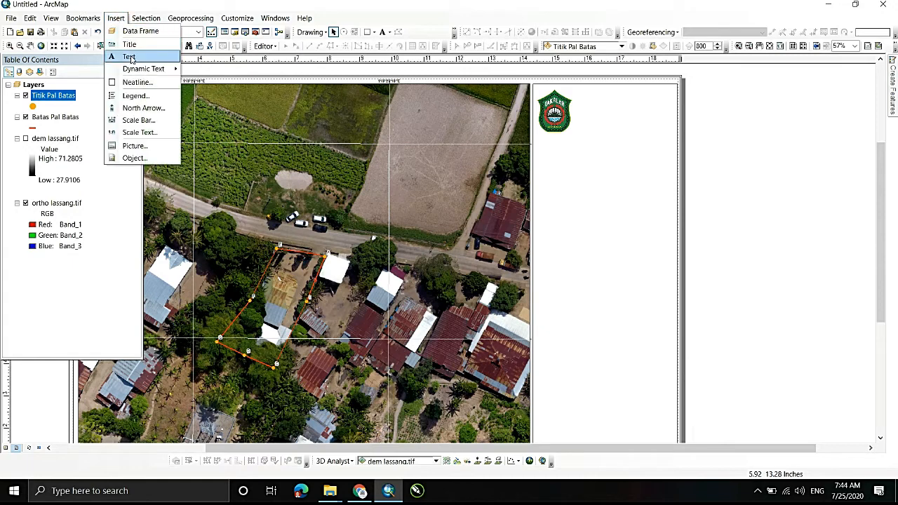
pyautogui.click(130, 44)
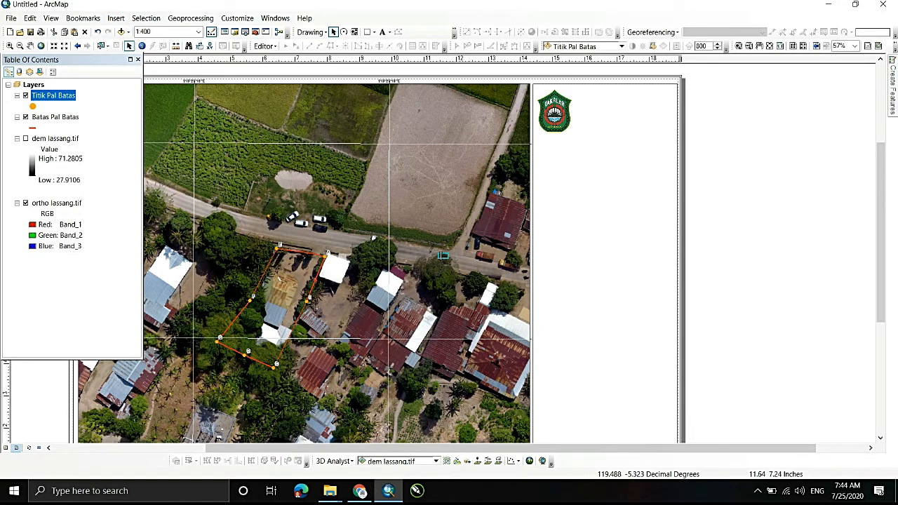
pyautogui.moveTo(497, 234); pyautogui.dragTo(585, 94)
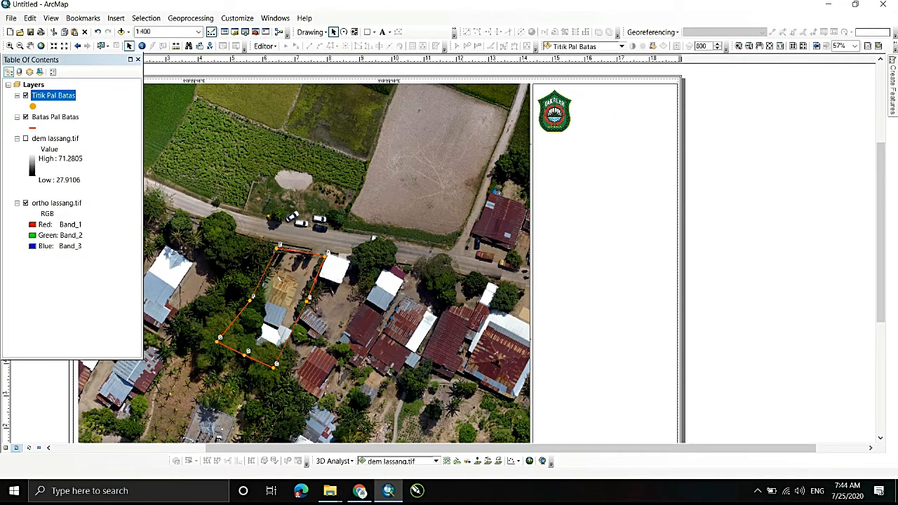
pyautogui.doubleClick(586, 96)
pyautogui.click(404, 176)
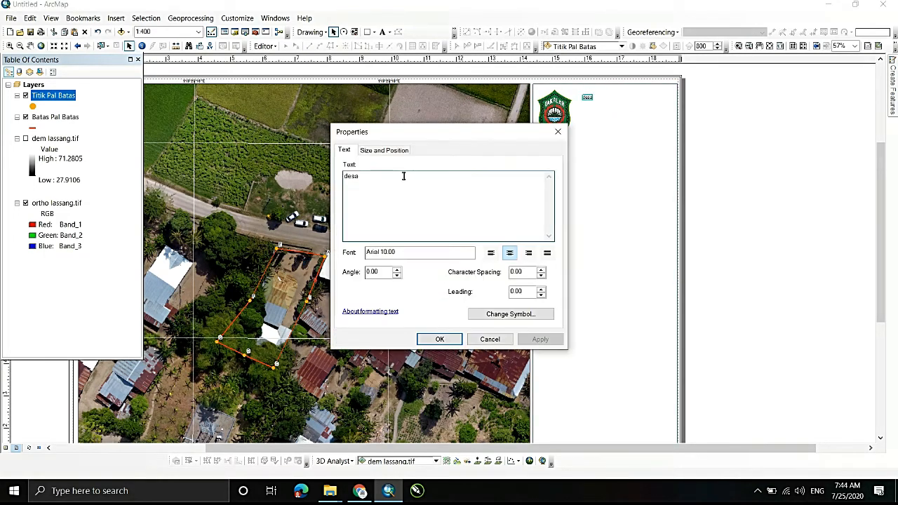
pyautogui.press('BackSpace')
pyautogui.press('BackSpace')
pyautogui.press('BackSpace')
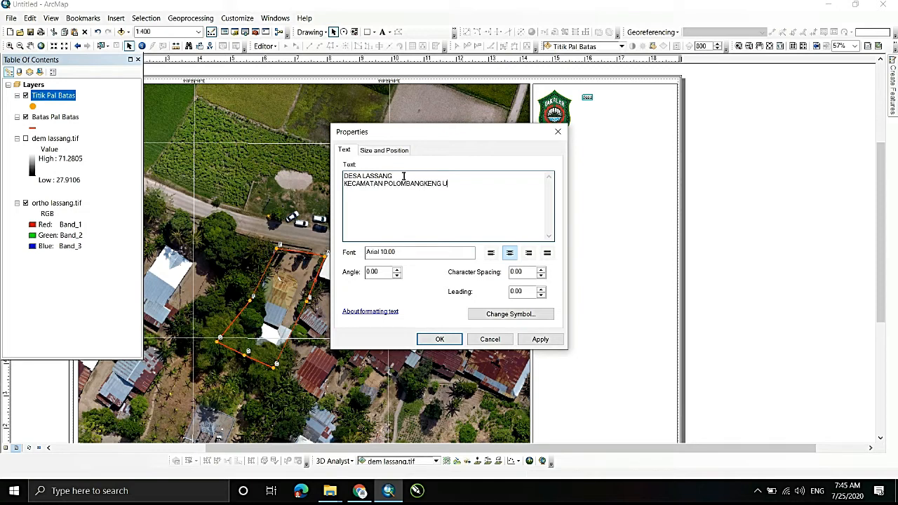
# - Check the wording in the Logo image from Pal Batas, and add "KABUPATEN TAKALAR", "PROVINSI SULAWESI SELATAN" and "TAHUN 2020" to the ArcMap text
pyautogui.click(329, 490)
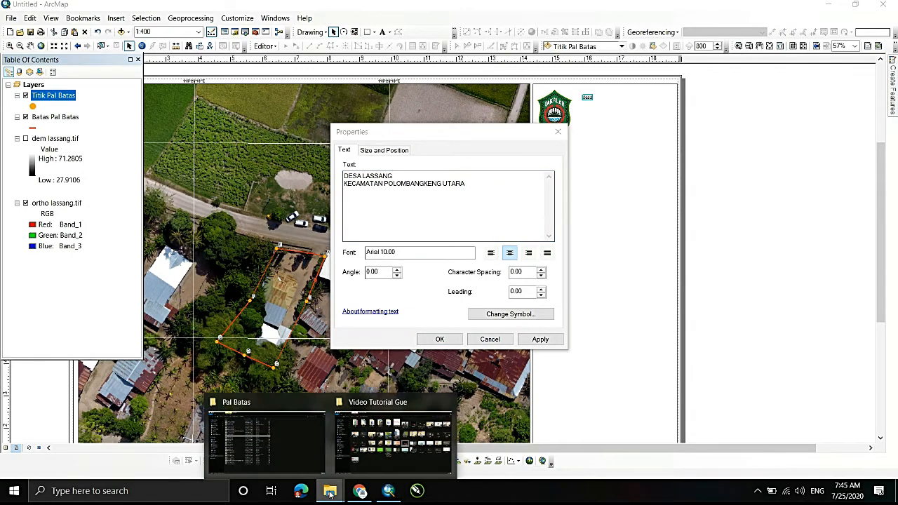
pyautogui.click(306, 417)
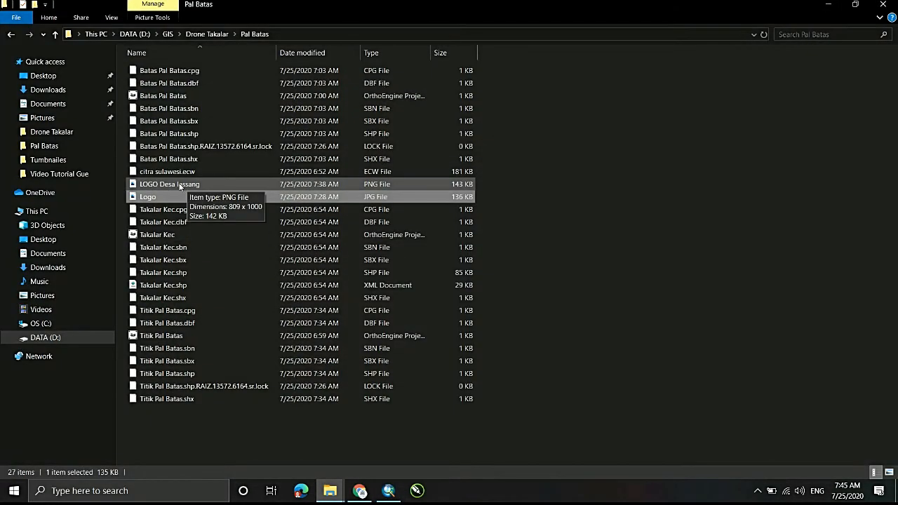
pyautogui.doubleClick(169, 188)
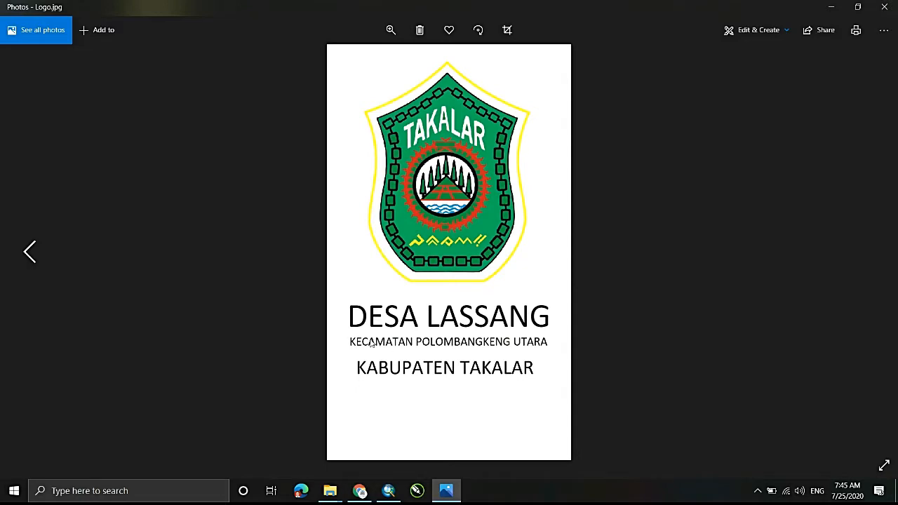
pyautogui.click(388, 490)
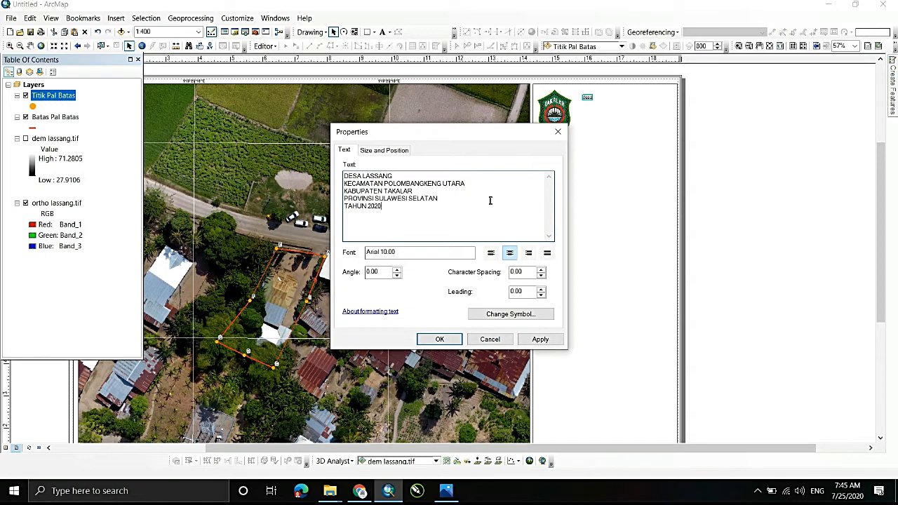
# - Make the village text bold through its symbol, and try to left-align its lines
pyautogui.click(490, 253)
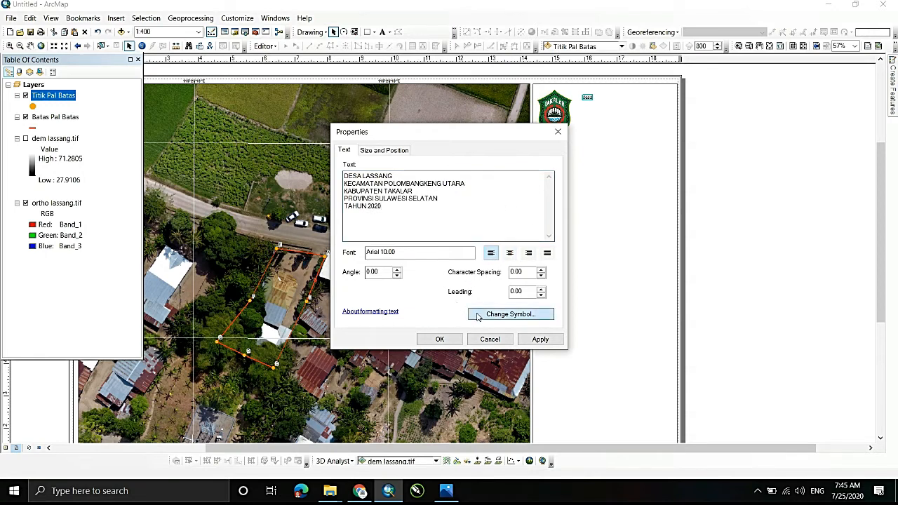
pyautogui.click(477, 316)
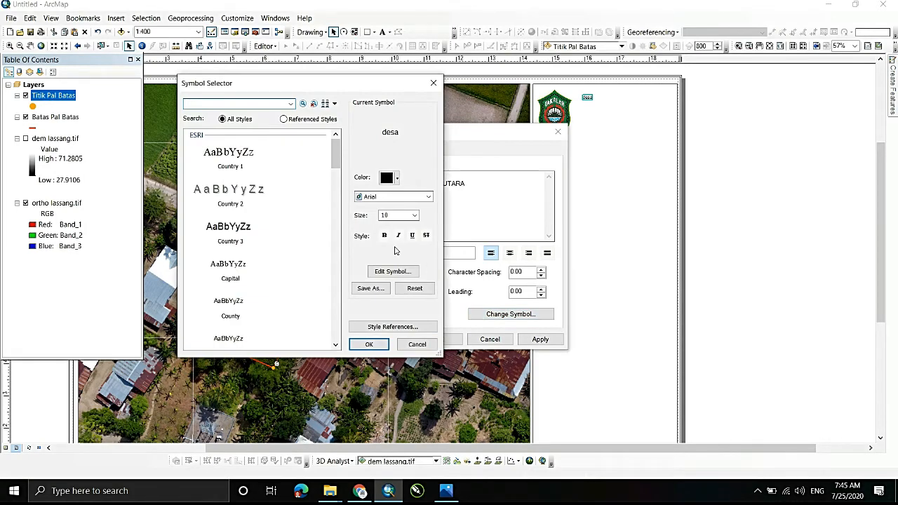
pyautogui.click(384, 235)
pyautogui.click(368, 343)
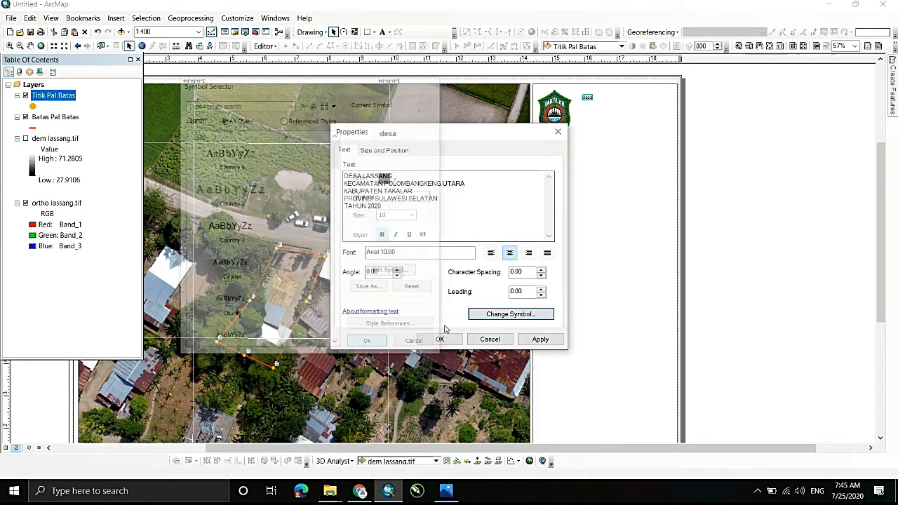
pyautogui.click(439, 339)
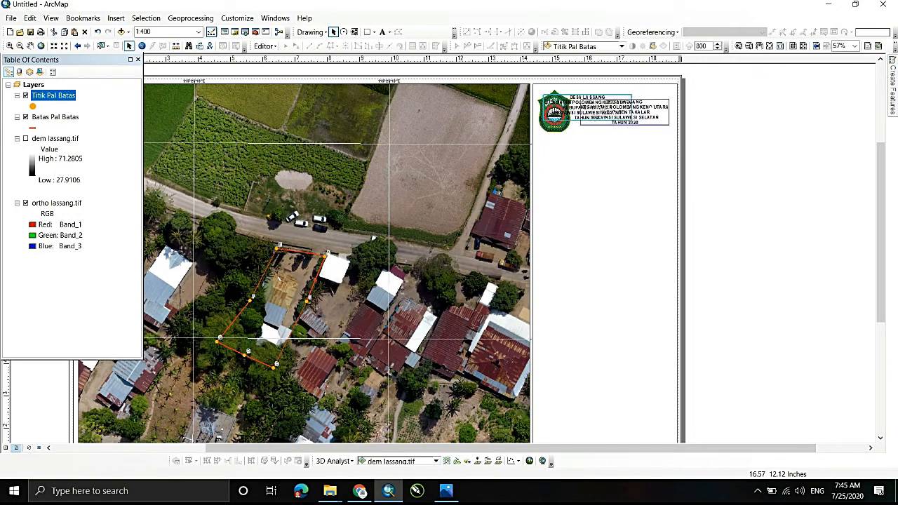
# - Left-align the five lines of the village text in the side panel
pyautogui.rightClick(635, 106)
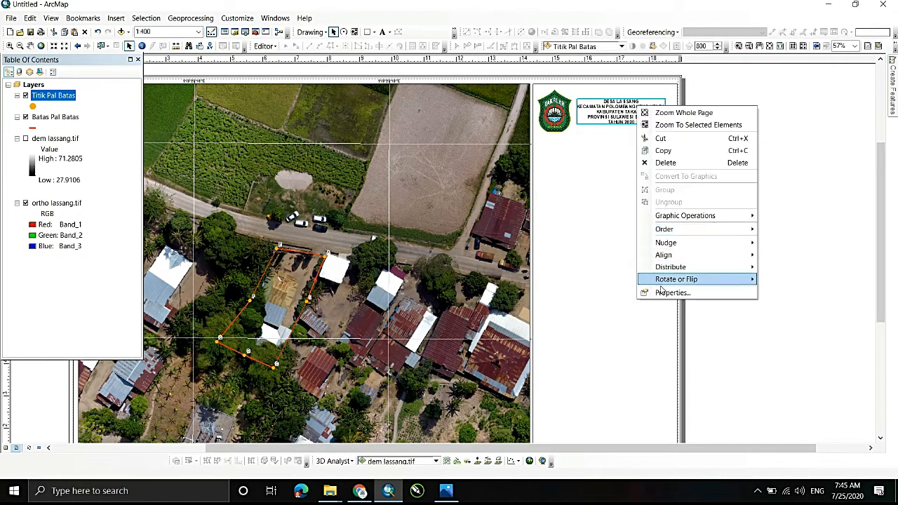
pyautogui.click(659, 294)
pyautogui.click(490, 253)
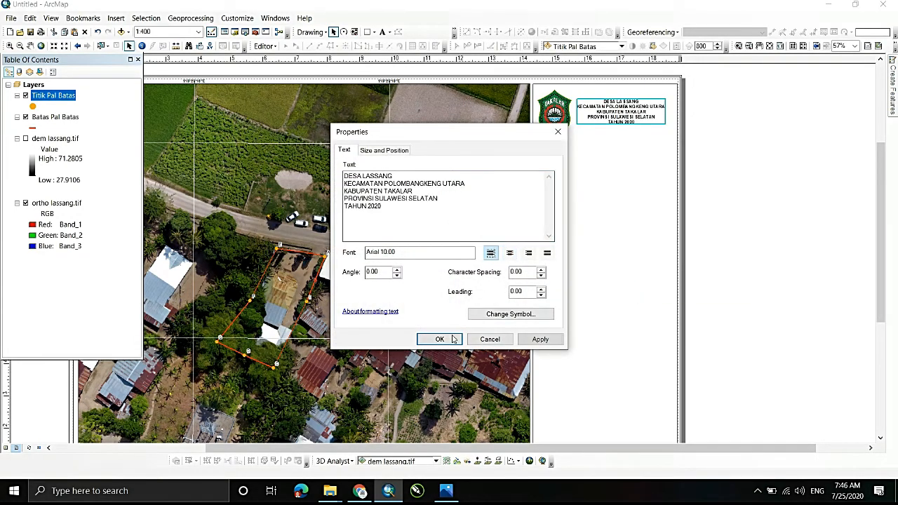
pyautogui.click(540, 338)
pyautogui.click(440, 339)
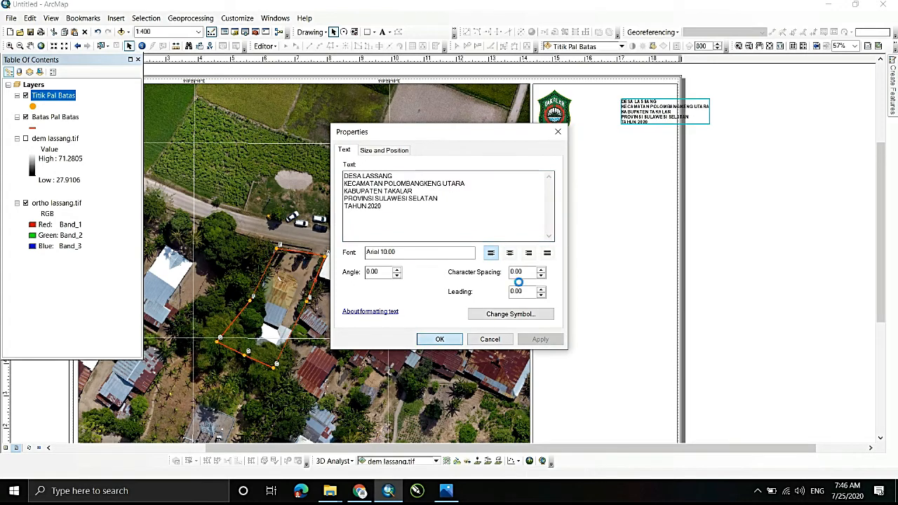
# - Place the village text directly beside the logo and set its font size to 11
pyautogui.rightClick(606, 105)
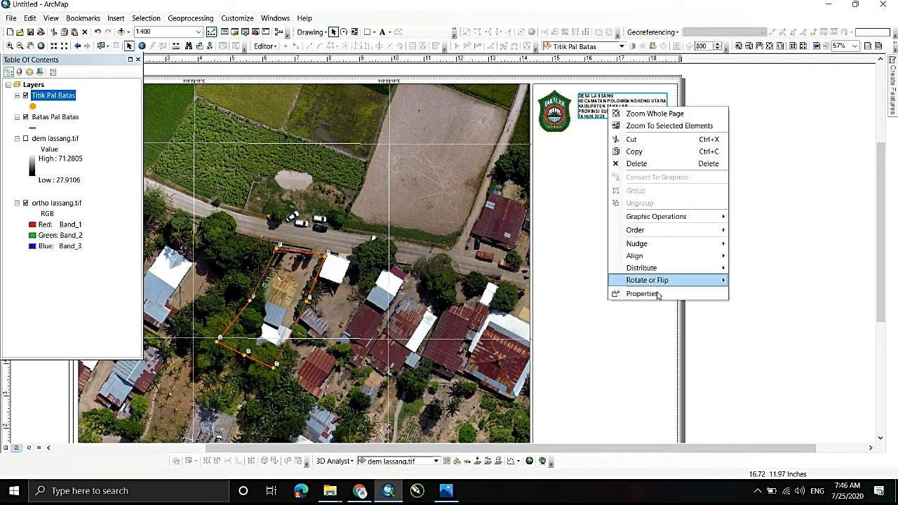
pyautogui.click(643, 293)
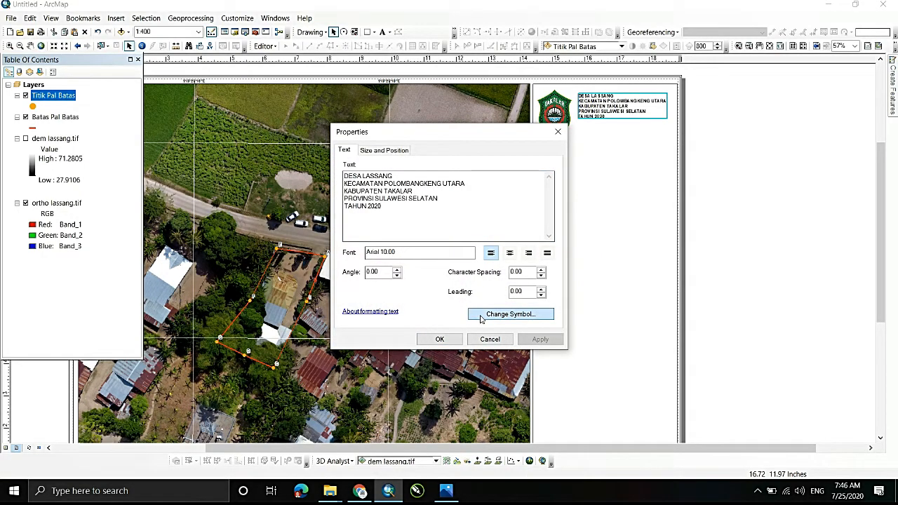
pyautogui.click(481, 317)
pyautogui.doubleClick(384, 215)
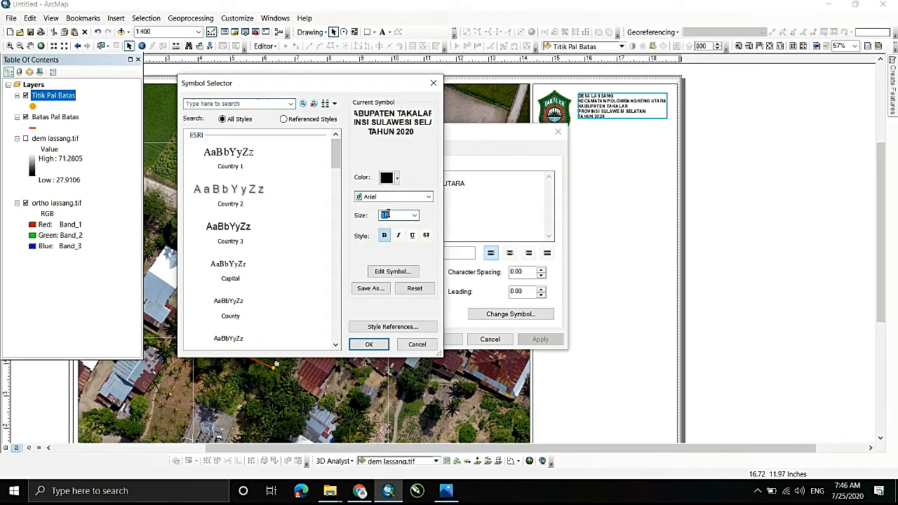
pyautogui.write('11')
pyautogui.click(371, 344)
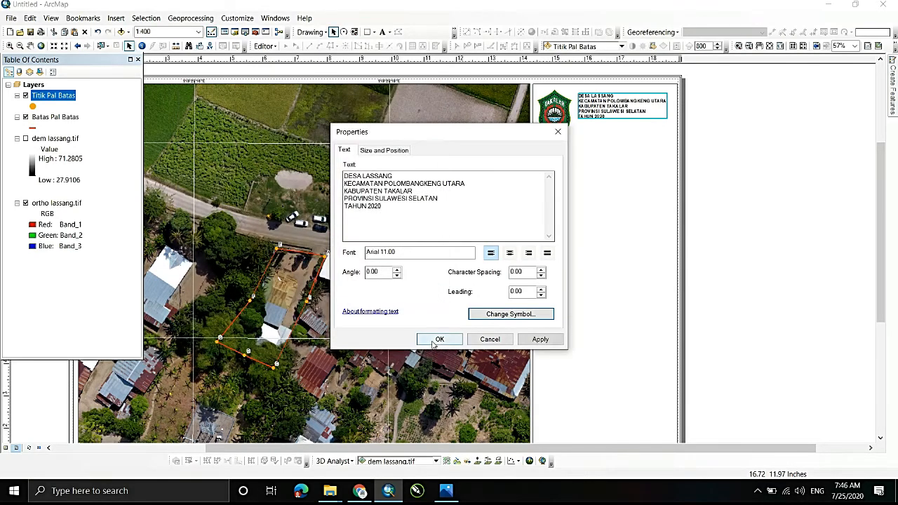
pyautogui.click(436, 341)
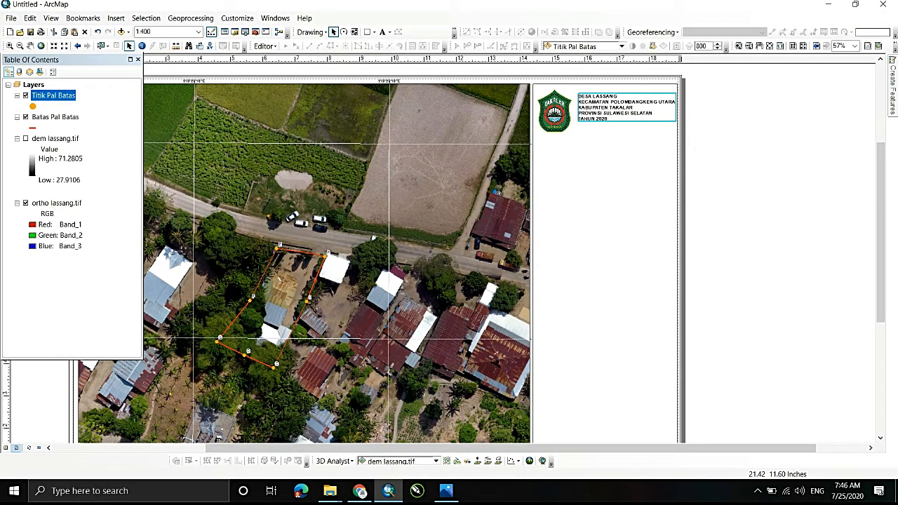
# - Nudge the logo slightly up, then set the village text's character spacing to 3.00 and shift the text slightly toward the logo
pyautogui.click(554, 109)
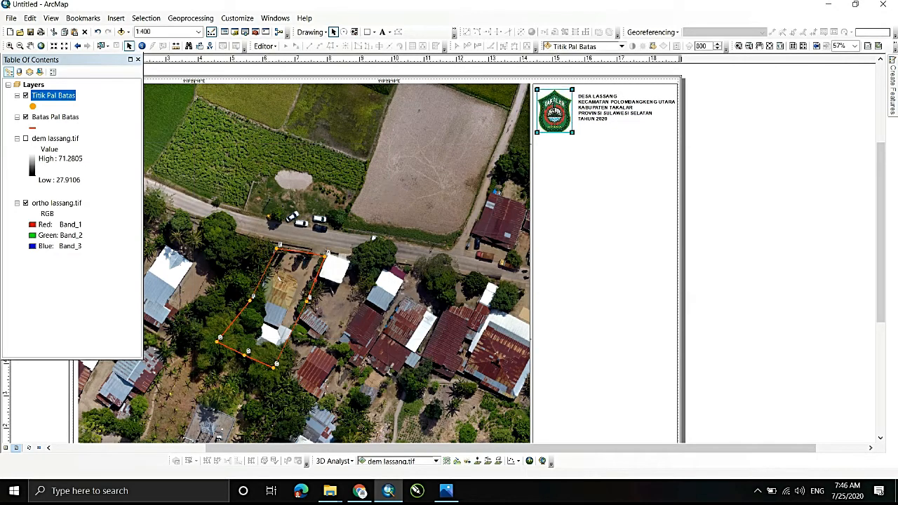
pyautogui.click(607, 146)
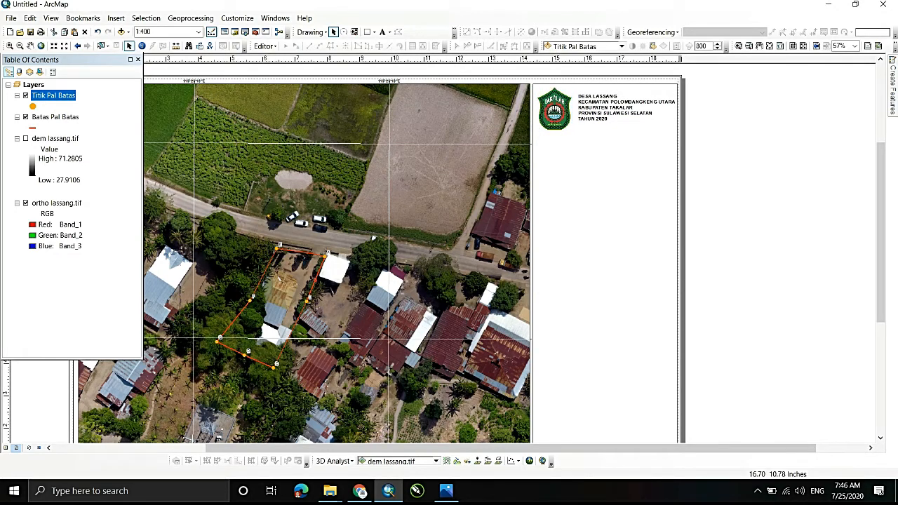
pyautogui.rightClick(590, 114)
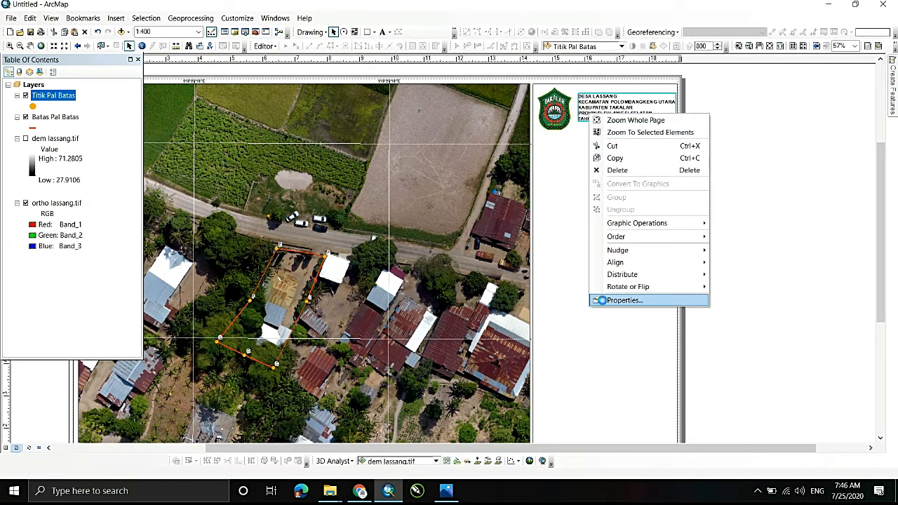
pyautogui.click(617, 300)
pyautogui.click(541, 270)
pyautogui.click(541, 270)
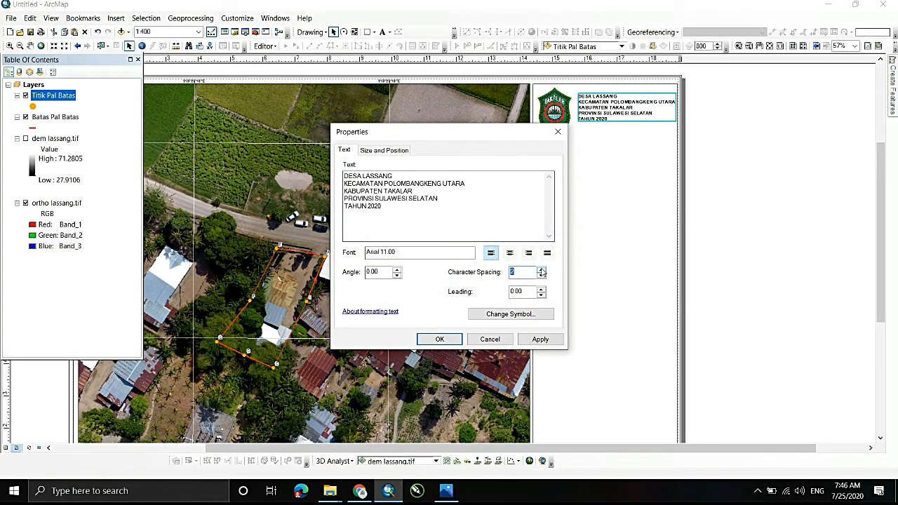
pyautogui.click(439, 338)
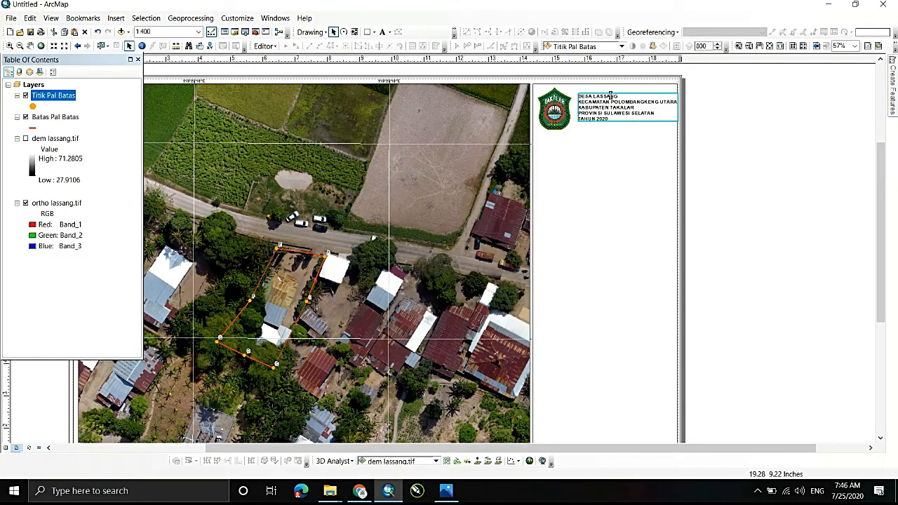
pyautogui.moveTo(610, 96); pyautogui.dragTo(607, 96)
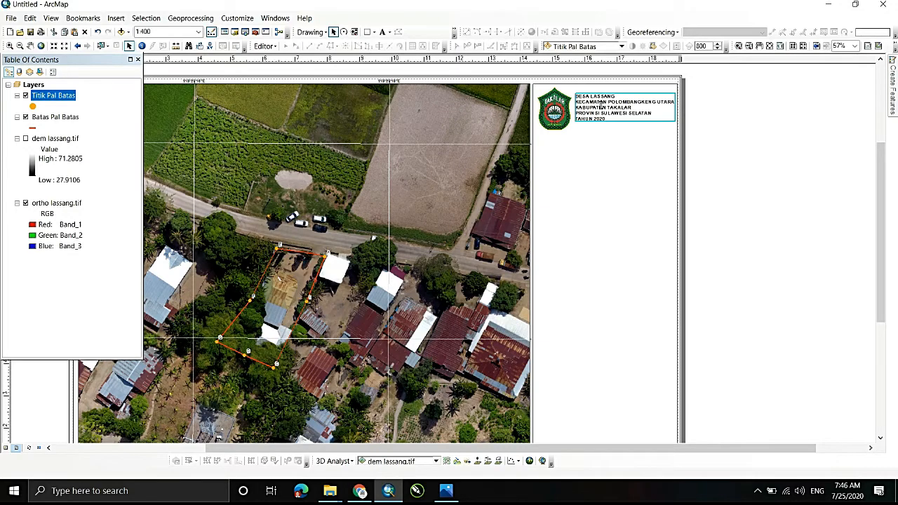
# - Set the village text's leading to 4 and move the text block slightly up beside the logo
pyautogui.rightClick(601, 106)
pyautogui.click(624, 296)
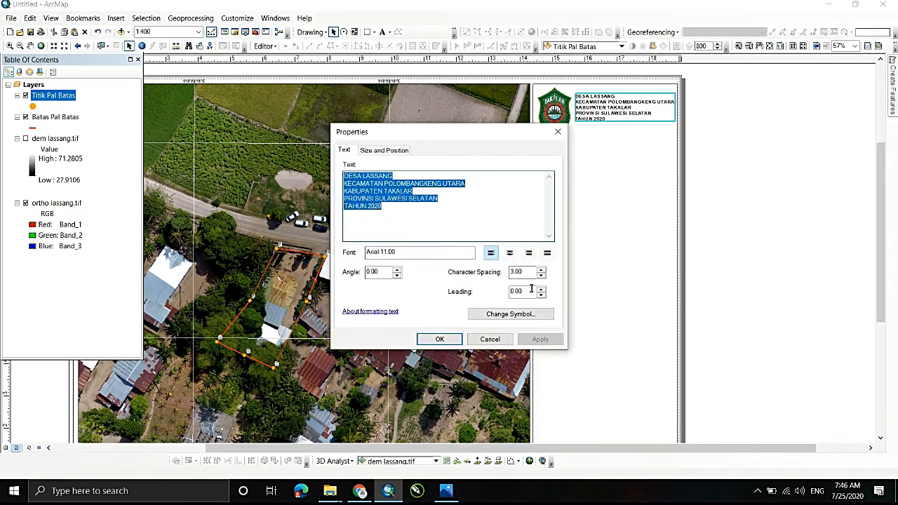
pyautogui.click(540, 289)
pyautogui.click(541, 289)
pyautogui.click(541, 289)
pyautogui.click(541, 289)
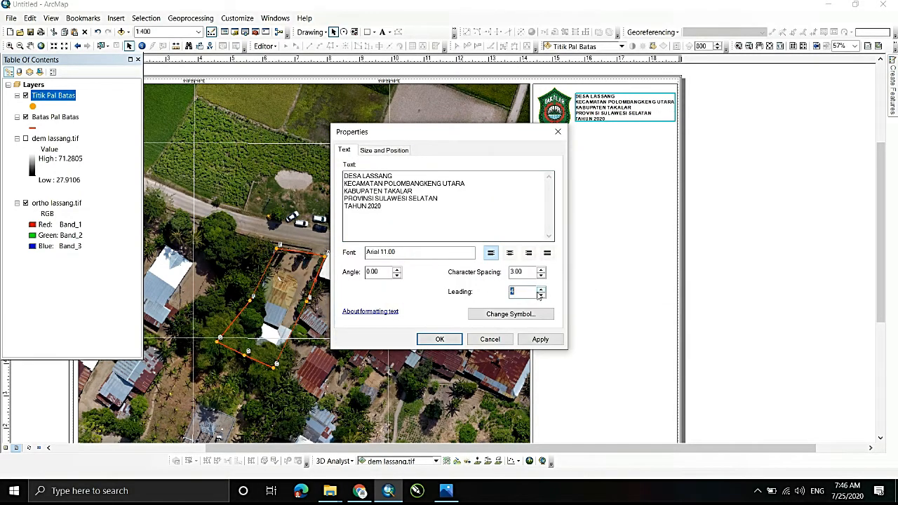
pyautogui.click(440, 340)
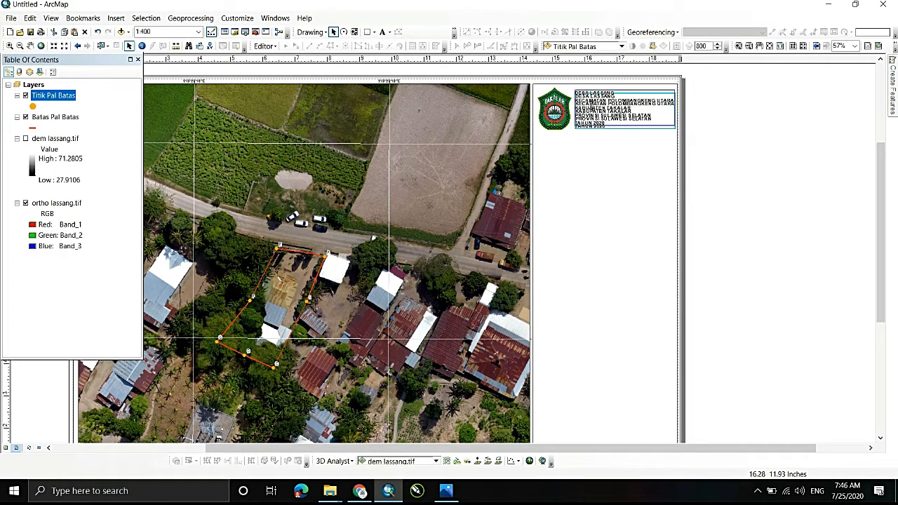
pyautogui.click(715, 106)
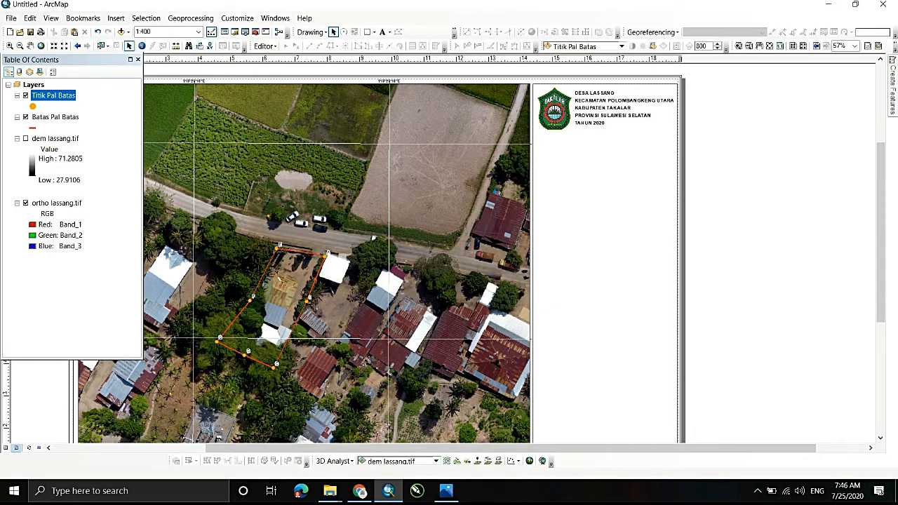
# - Try a horizontal divider line about 4.48 inches long across the side panel below the logo and village text, and delete it
pyautogui.click(374, 32)
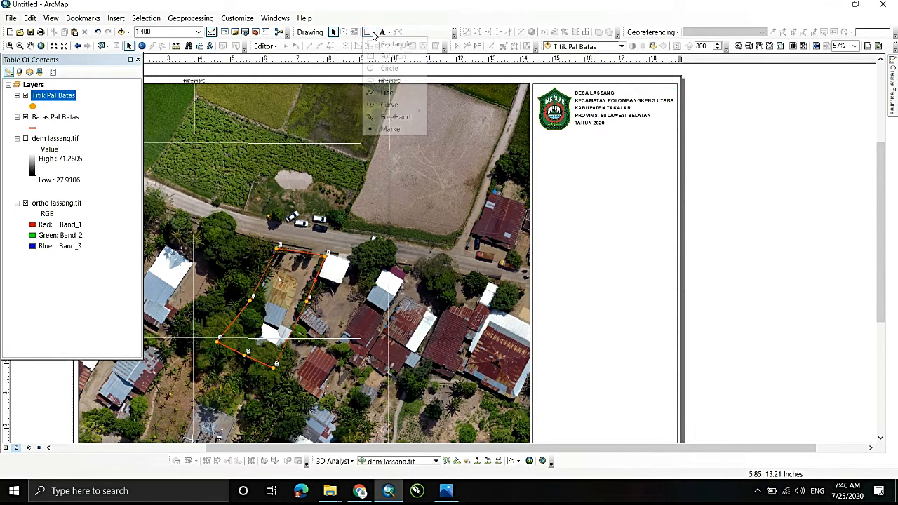
pyautogui.click(385, 92)
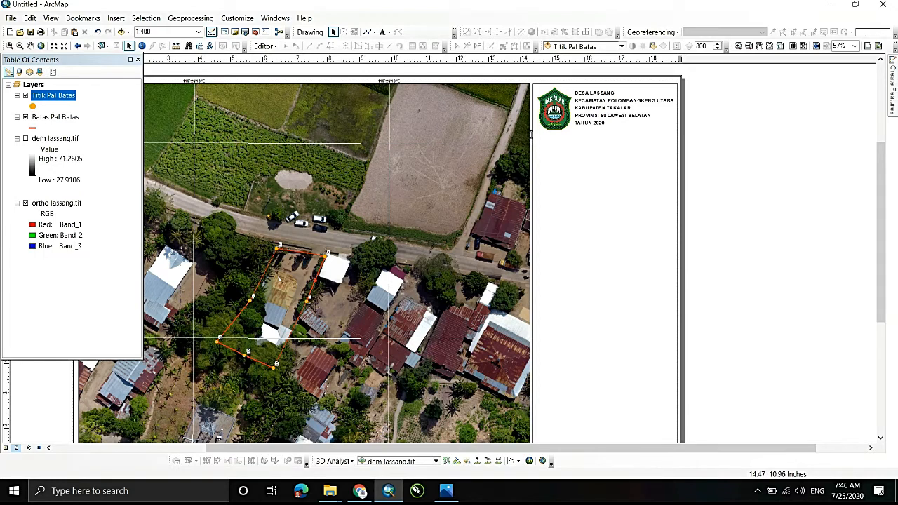
pyautogui.click(532, 135)
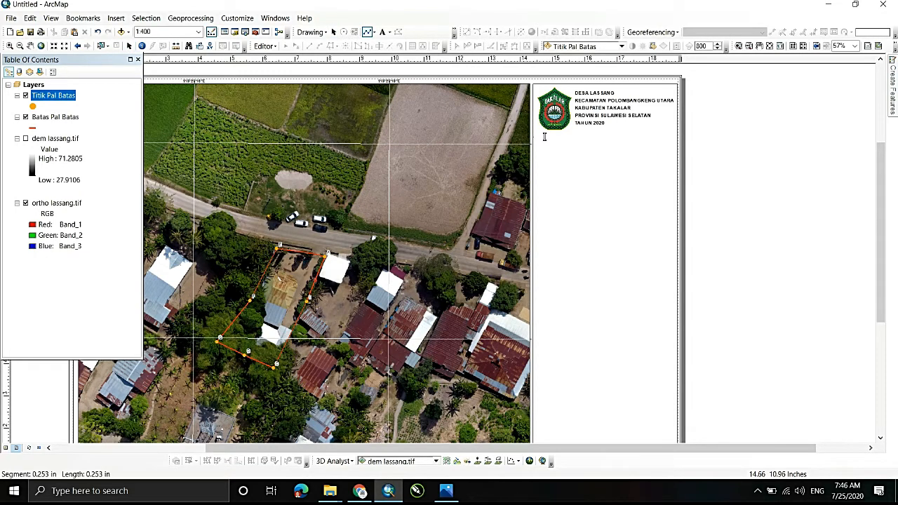
pyautogui.doubleClick(675, 133)
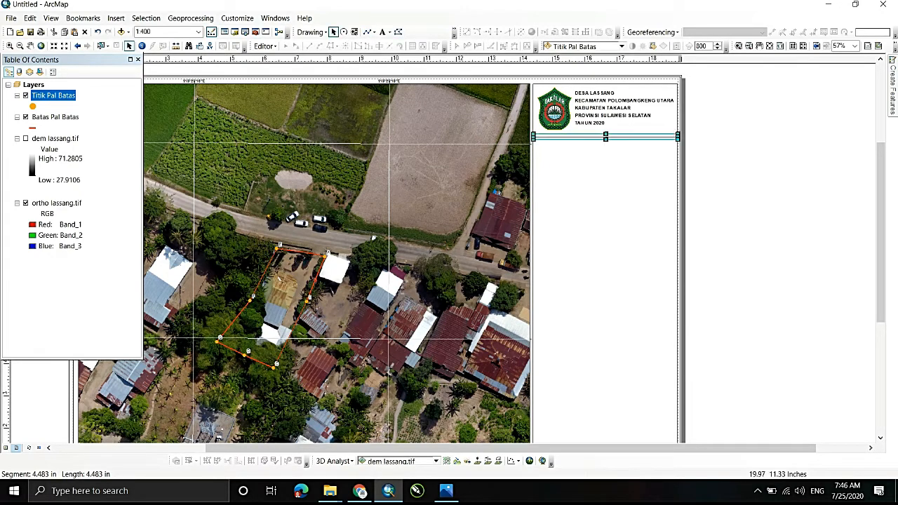
pyautogui.click(712, 123)
pyautogui.scroll(2, 441, 243)
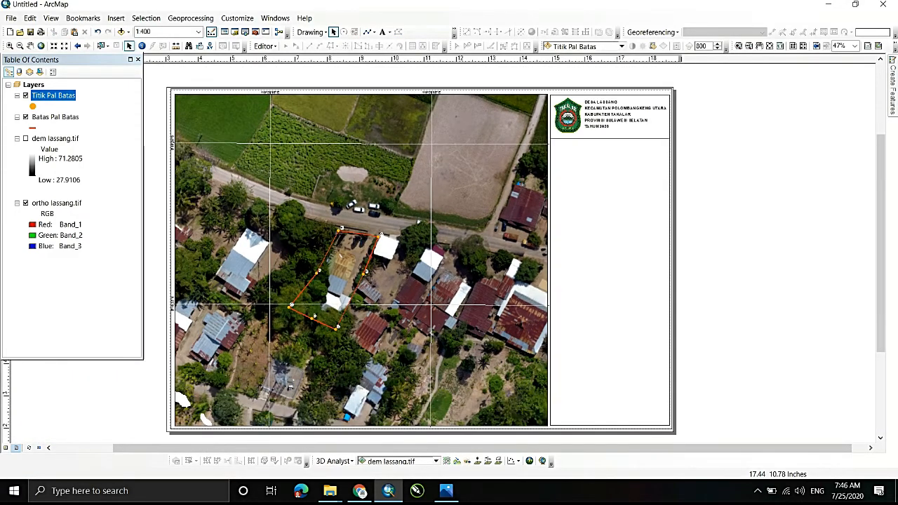
pyautogui.click(651, 139)
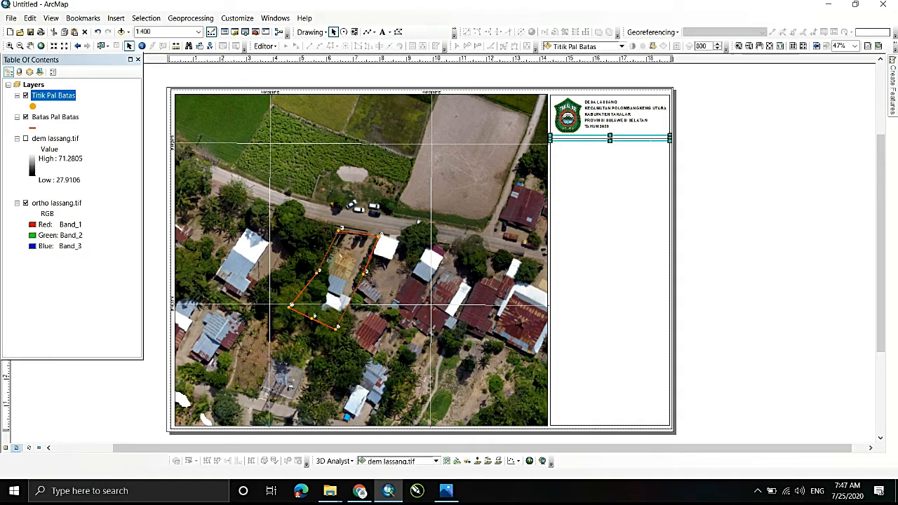
pyautogui.press('Delete')
# - Draw a horizontal divider line about 4.51 inches long across the side panel's full width, below the logo and village text
pyautogui.click(370, 34)
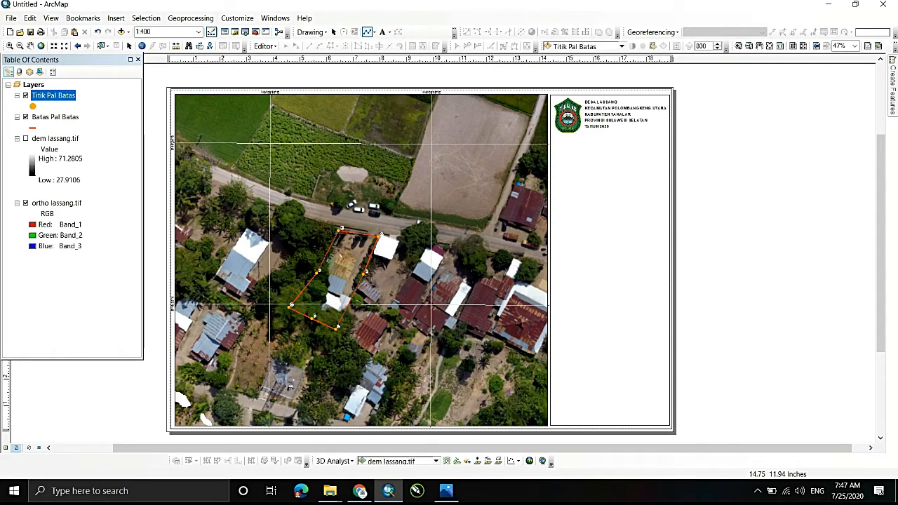
pyautogui.scroll(1, 605, 131)
pyautogui.scroll(-4, 599, 134)
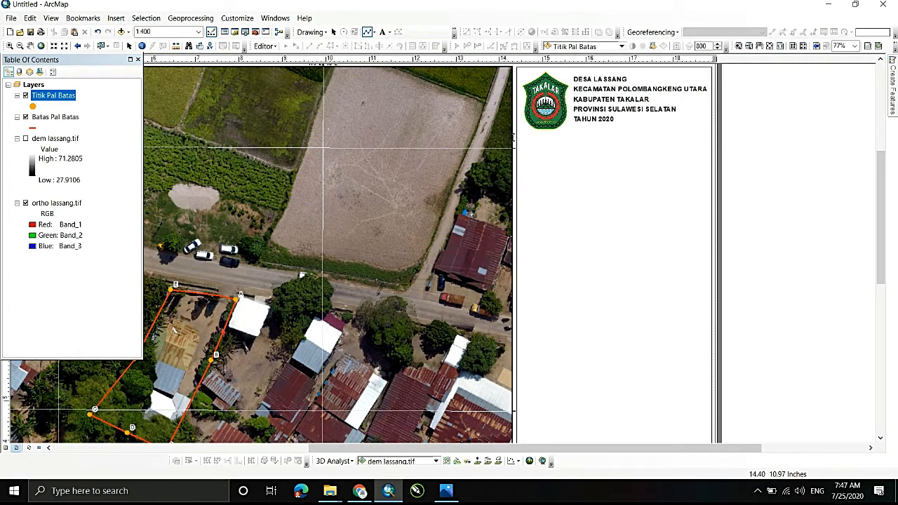
pyautogui.click(515, 140)
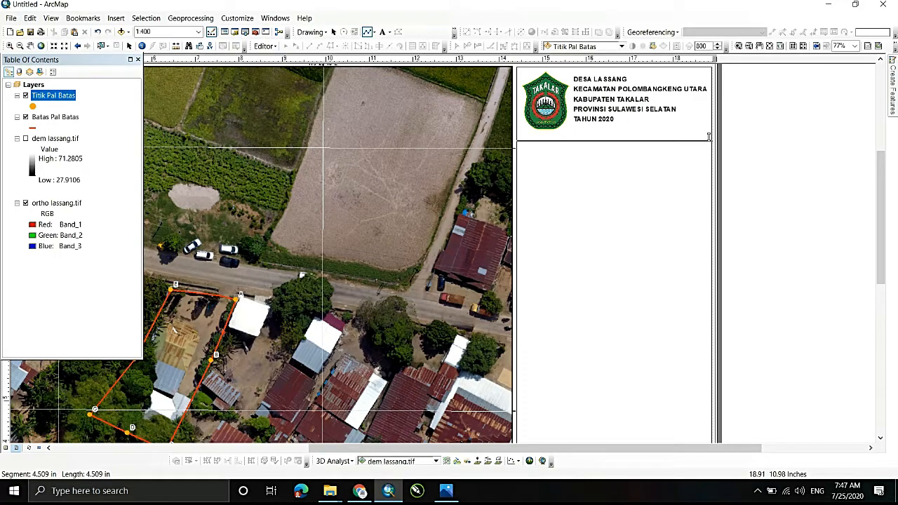
pyautogui.doubleClick(709, 140)
pyautogui.click(756, 175)
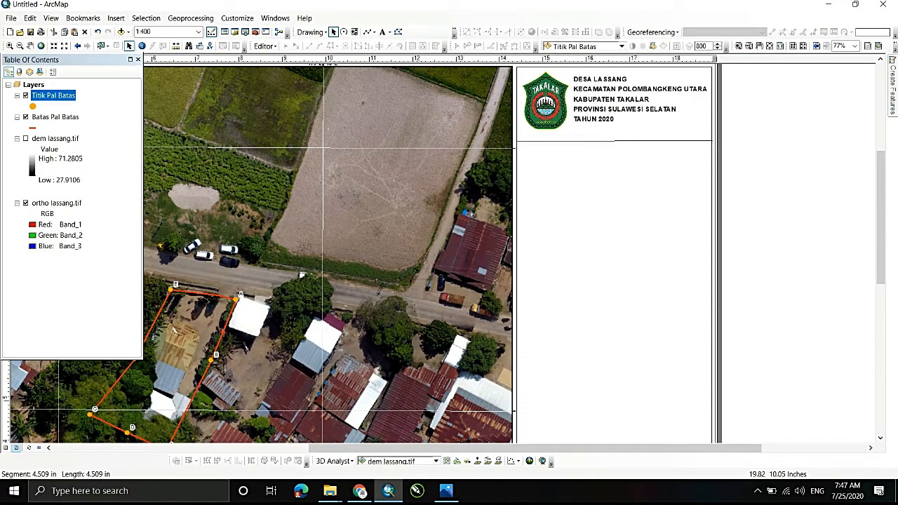
# - Move the divider line slightly up toward the logo and village text
pyautogui.scroll(-1, 756, 177)
pyautogui.scroll(4, 756, 177)
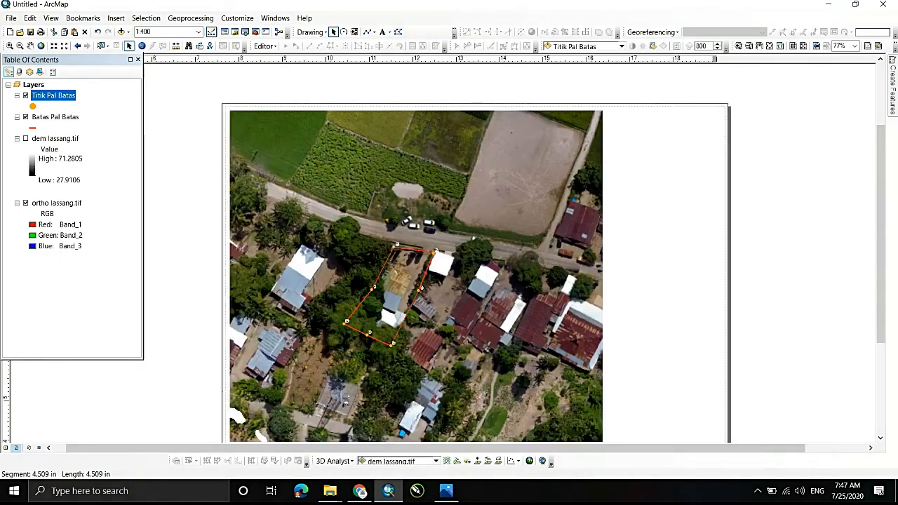
pyautogui.click(665, 156)
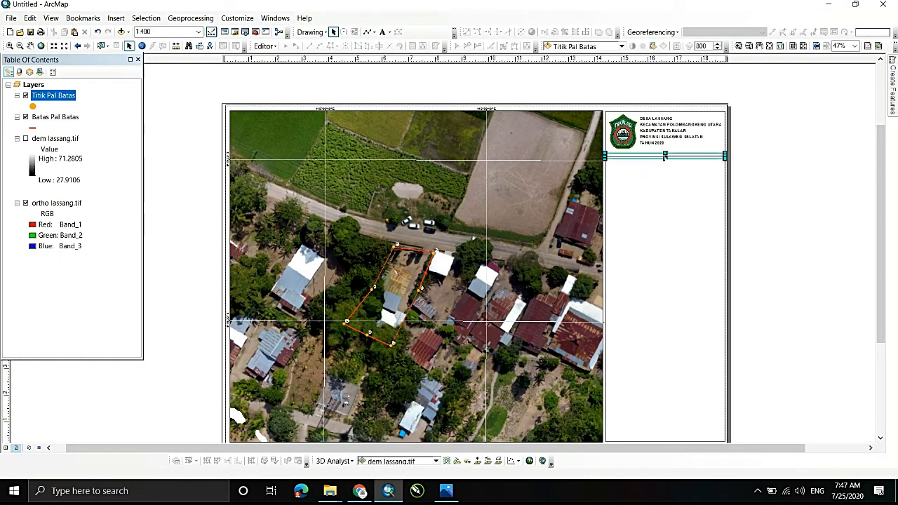
pyautogui.moveTo(664, 156); pyautogui.dragTo(664, 153)
pyautogui.click(765, 146)
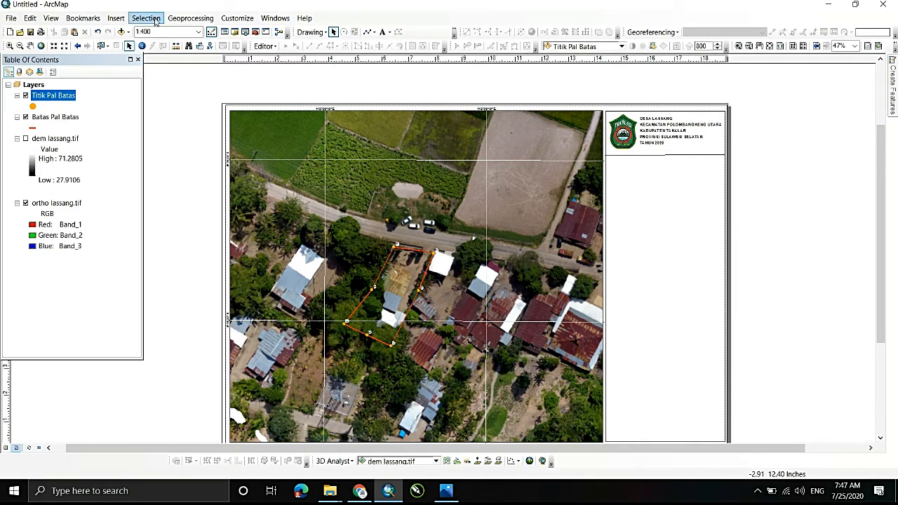
# - Insert the ESRI North 8 north arrow and place it centred in the side panel, just below the divider line
pyautogui.click(116, 17)
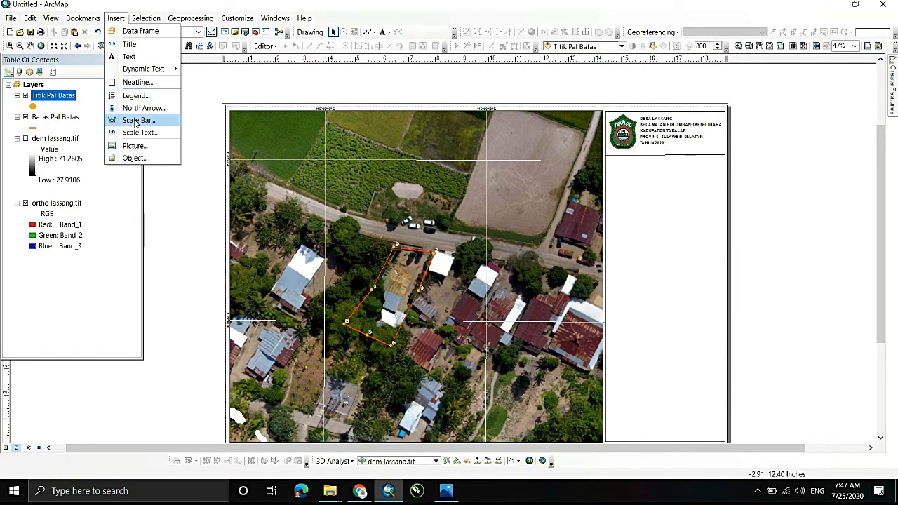
pyautogui.click(142, 108)
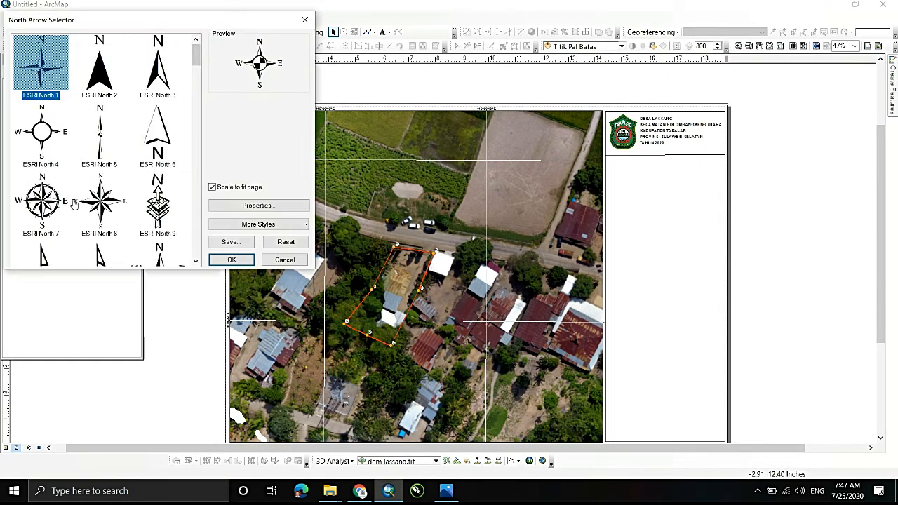
pyautogui.click(43, 201)
pyautogui.click(108, 202)
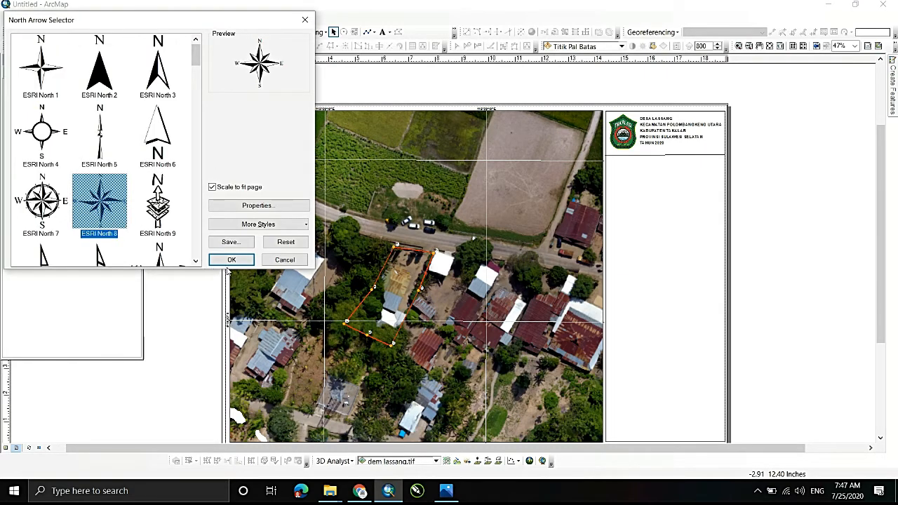
pyautogui.click(232, 259)
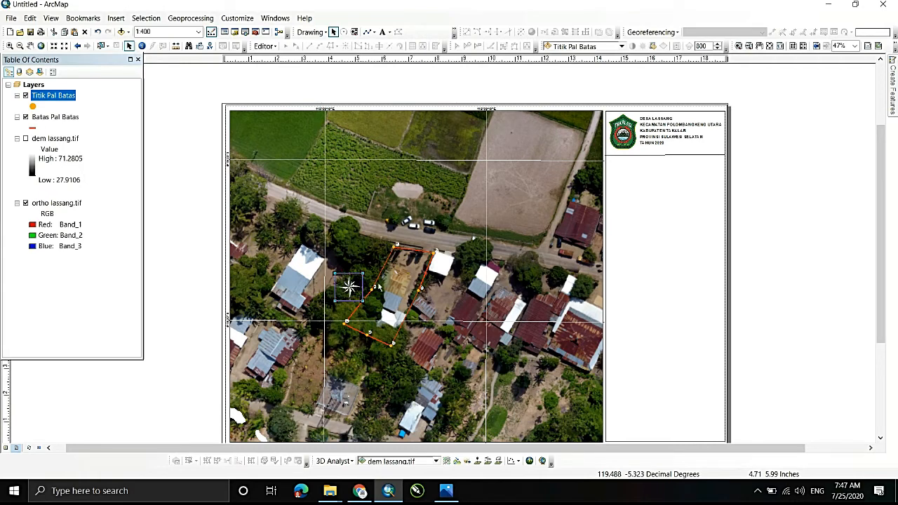
pyautogui.moveTo(349, 287); pyautogui.dragTo(672, 185)
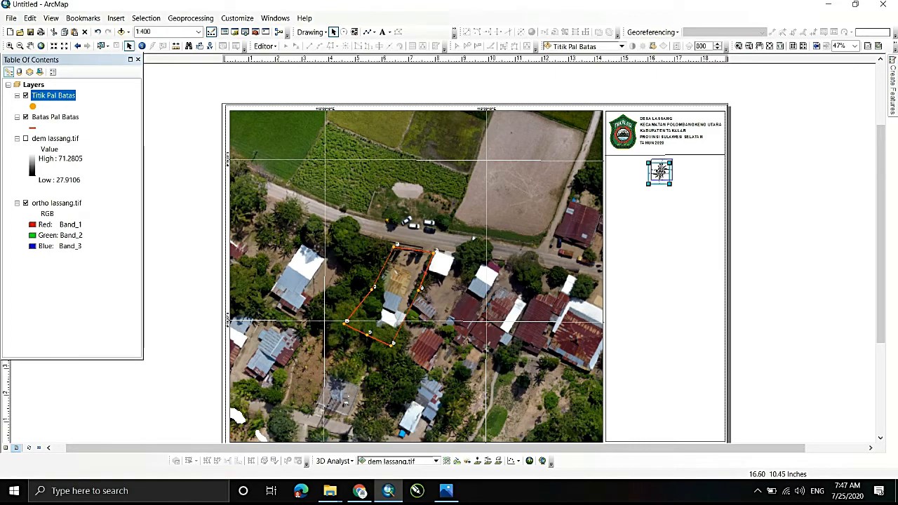
# - Insert an Alternating Scale Bar 1 and place it below the north arrow in the side panel
pyautogui.click(116, 17)
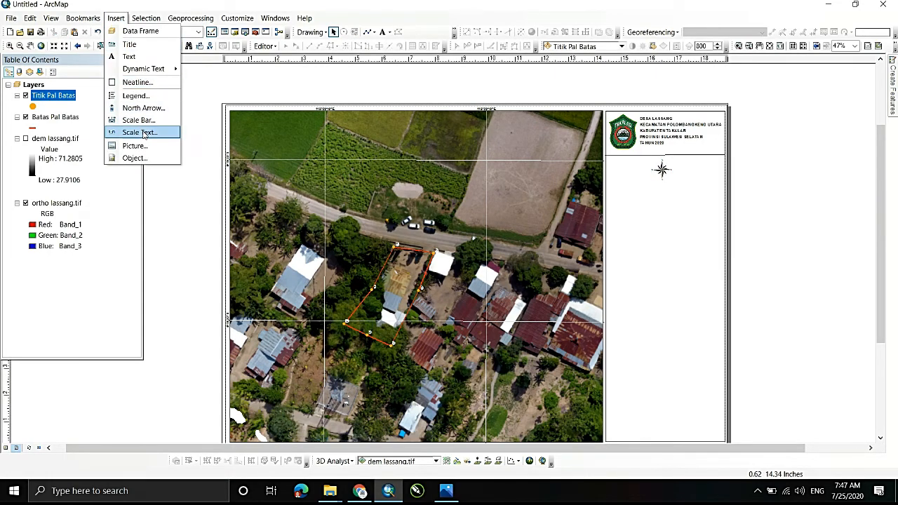
pyautogui.click(139, 120)
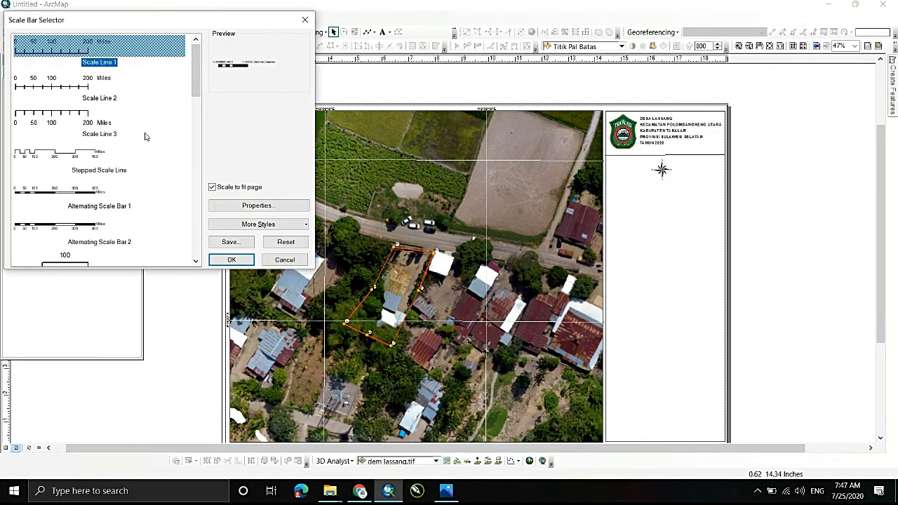
pyautogui.click(54, 192)
pyautogui.click(231, 259)
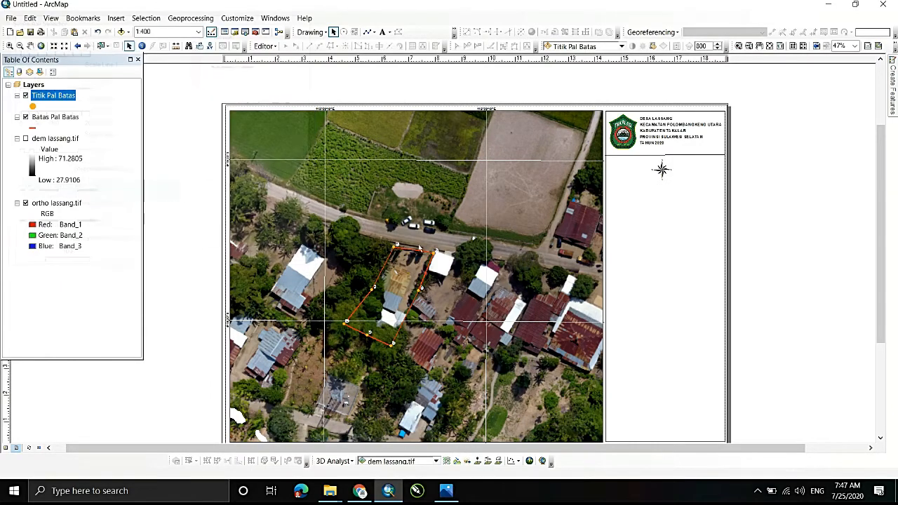
pyautogui.moveTo(431, 256); pyautogui.dragTo(678, 201)
# - Set the scale bar's division units to Meters in its properties
pyautogui.rightClick(680, 202)
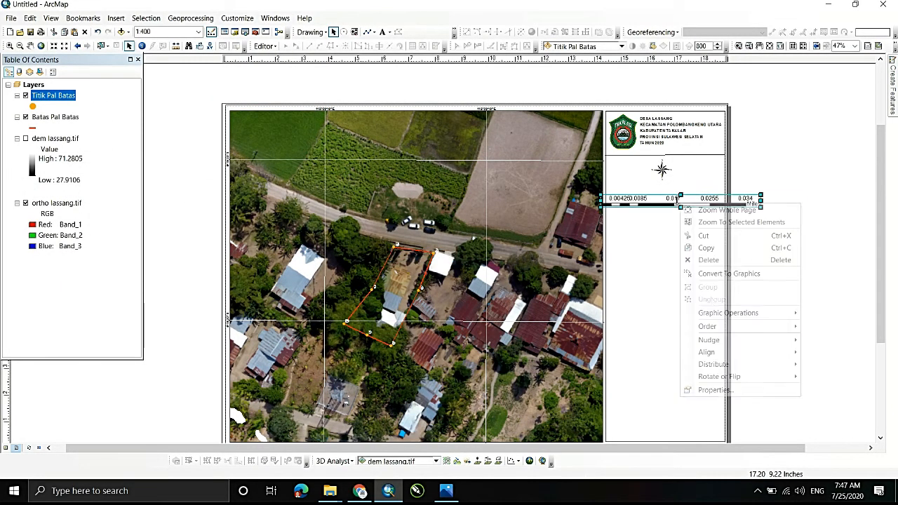
pyautogui.click(714, 390)
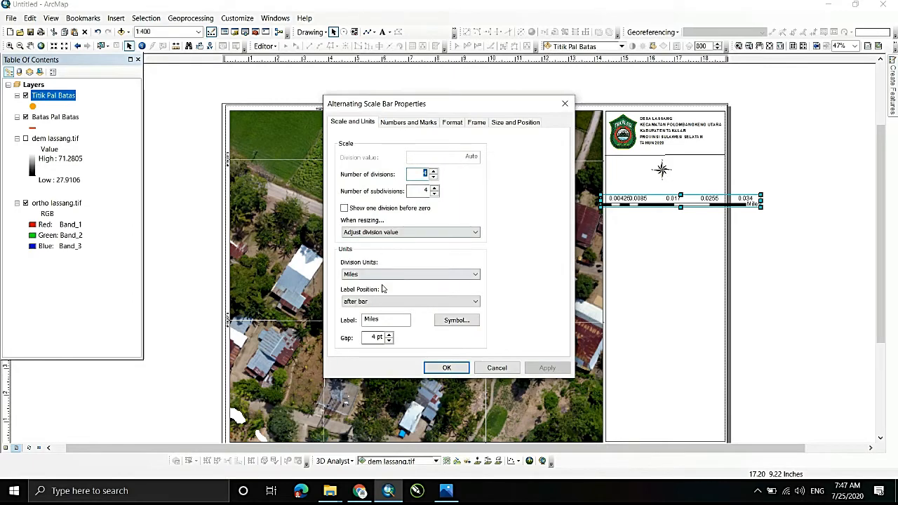
pyautogui.click(414, 273)
pyautogui.click(358, 330)
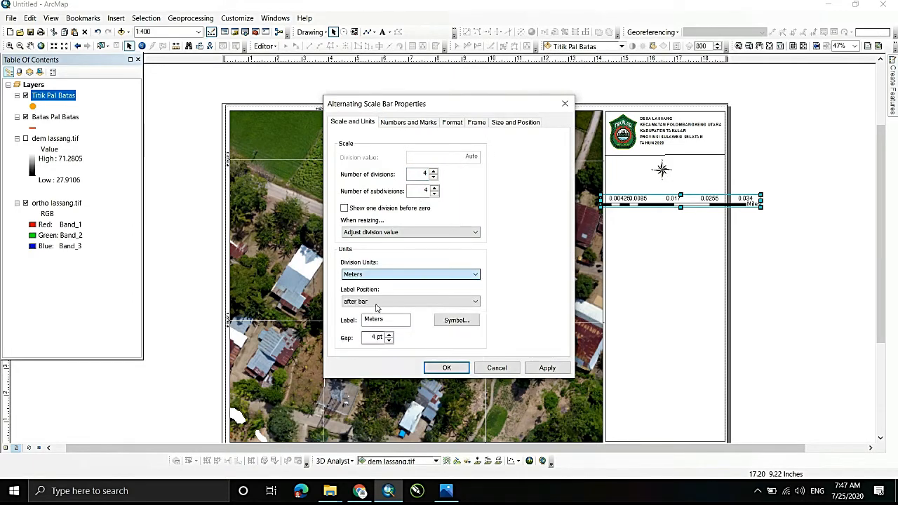
pyautogui.moveTo(392, 319); pyautogui.dragTo(324, 326)
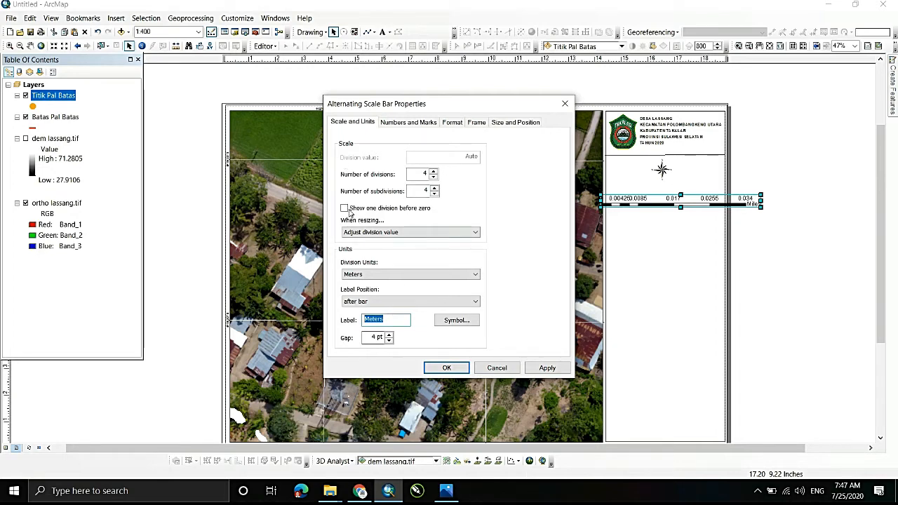
# - Set the scale bar to adjust width when resizing, with a division value of 1 m
pyautogui.click(357, 232)
pyautogui.click(365, 243)
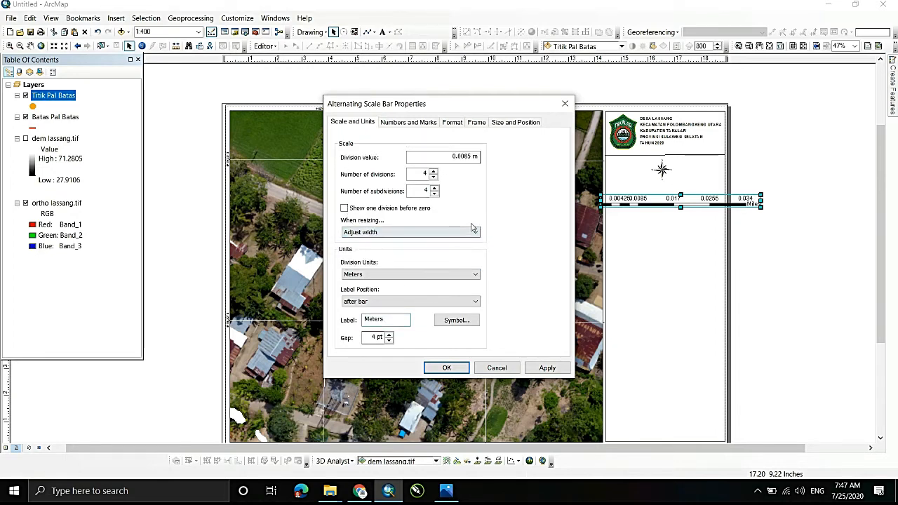
pyautogui.moveTo(469, 153); pyautogui.dragTo(408, 162)
pyautogui.write('1')
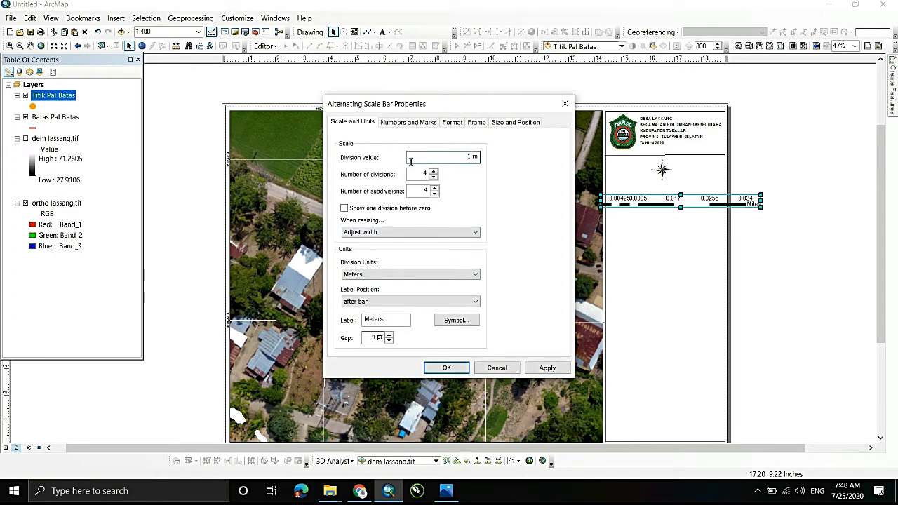
pyautogui.click(457, 366)
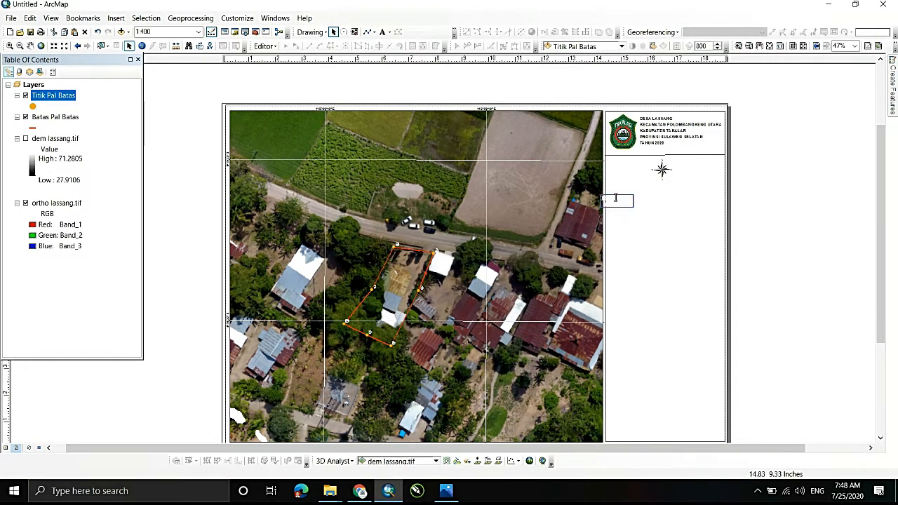
# - Move the scale bar just below the north arrow in the side panel and set its division value to 10 m
pyautogui.moveTo(617, 201); pyautogui.dragTo(652, 196)
pyautogui.rightClick(653, 196)
pyautogui.click(686, 381)
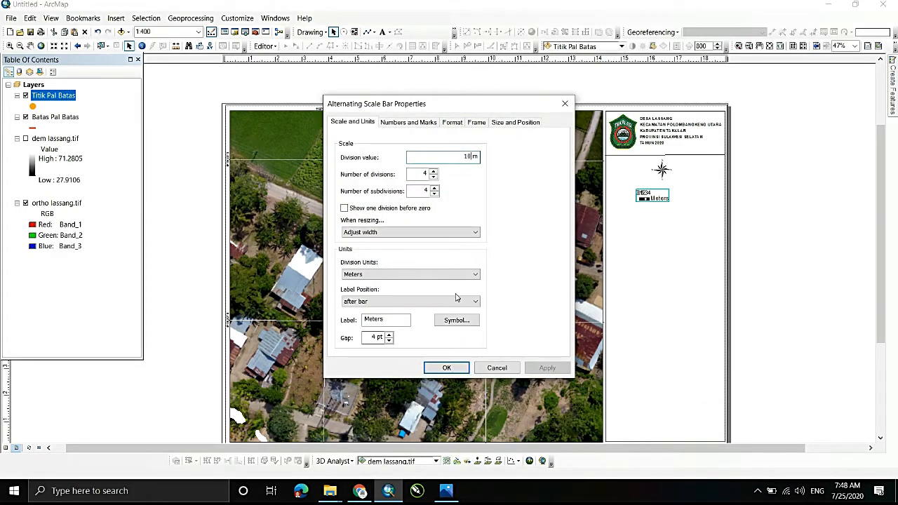
pyautogui.click(446, 367)
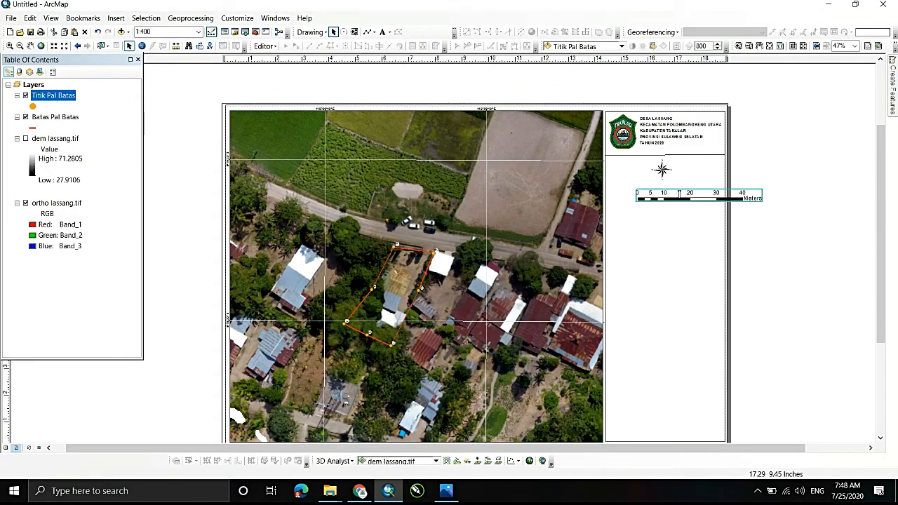
# - Change the scale bar's unit label position to above center
pyautogui.rightClick(674, 195)
pyautogui.click(691, 382)
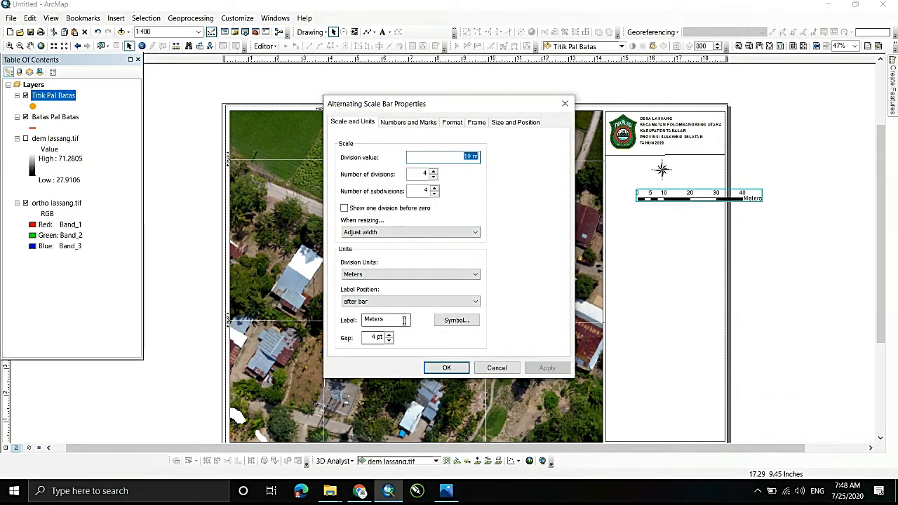
pyautogui.click(381, 302)
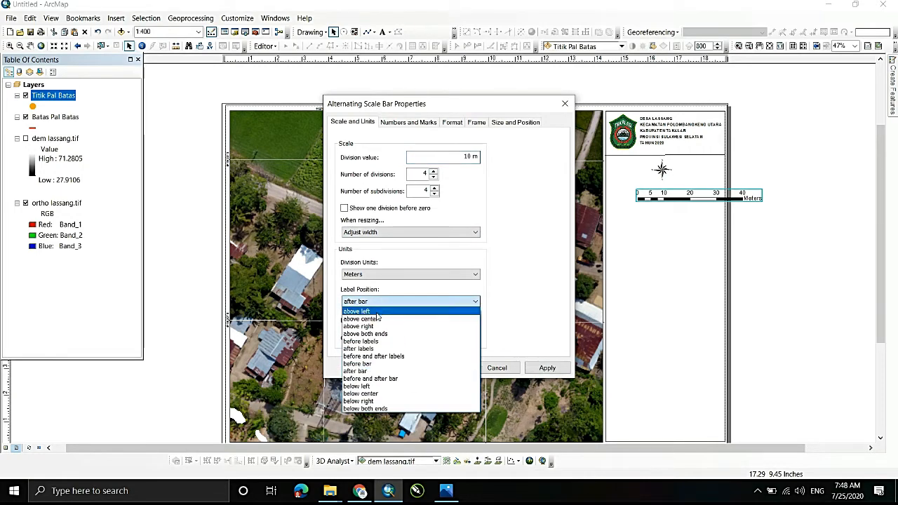
pyautogui.click(376, 320)
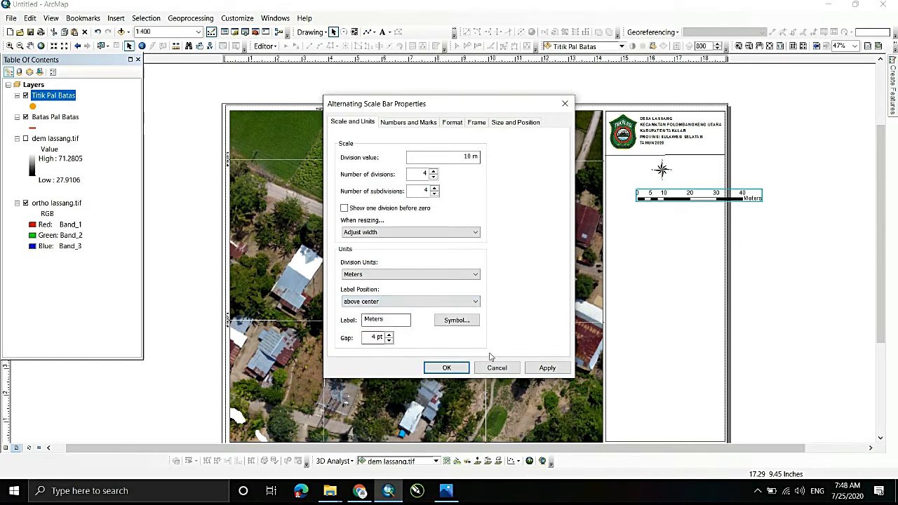
pyautogui.click(547, 368)
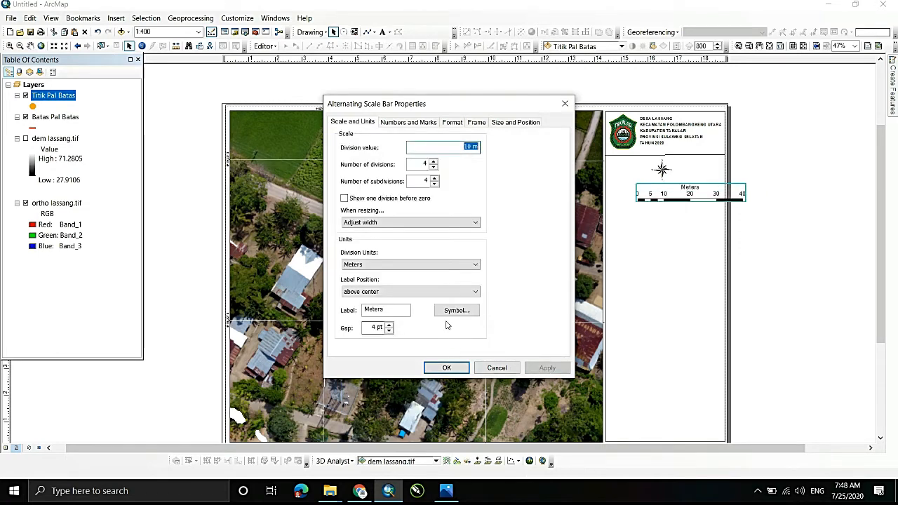
# - Format the scale bar with text size 12 and bar size 1 pt
pyautogui.click(398, 123)
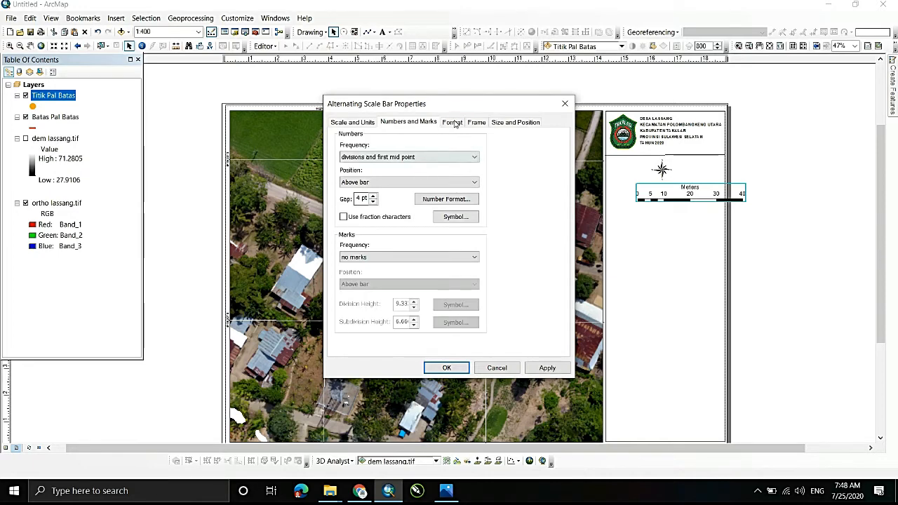
pyautogui.click(453, 123)
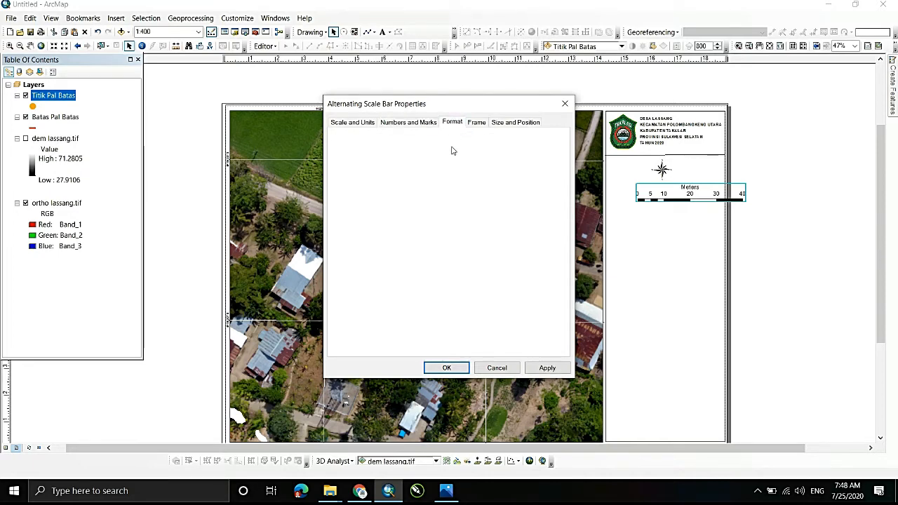
pyautogui.click(396, 160)
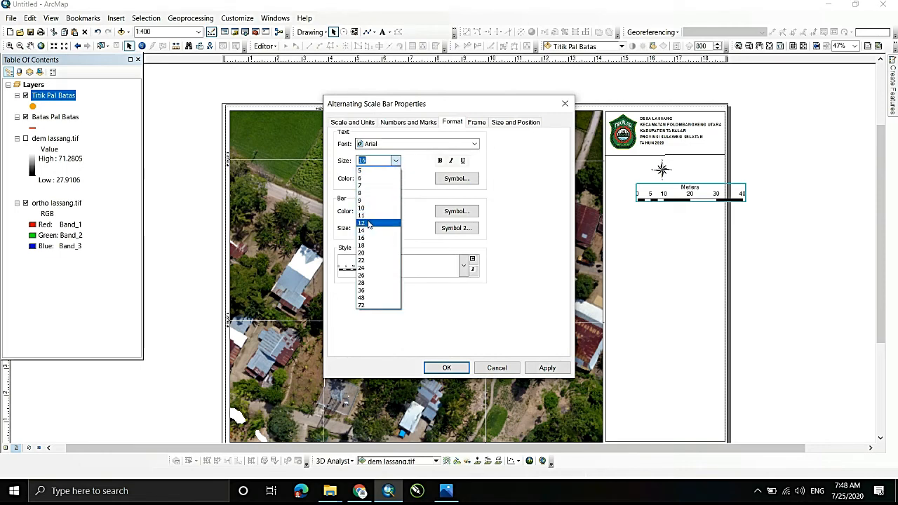
pyautogui.click(369, 223)
pyautogui.doubleClick(364, 228)
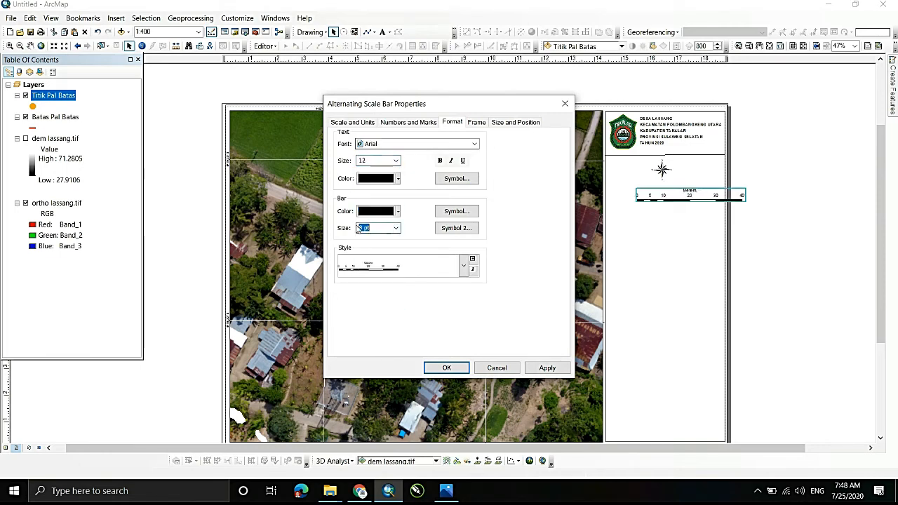
pyautogui.write('1')
pyautogui.click(446, 367)
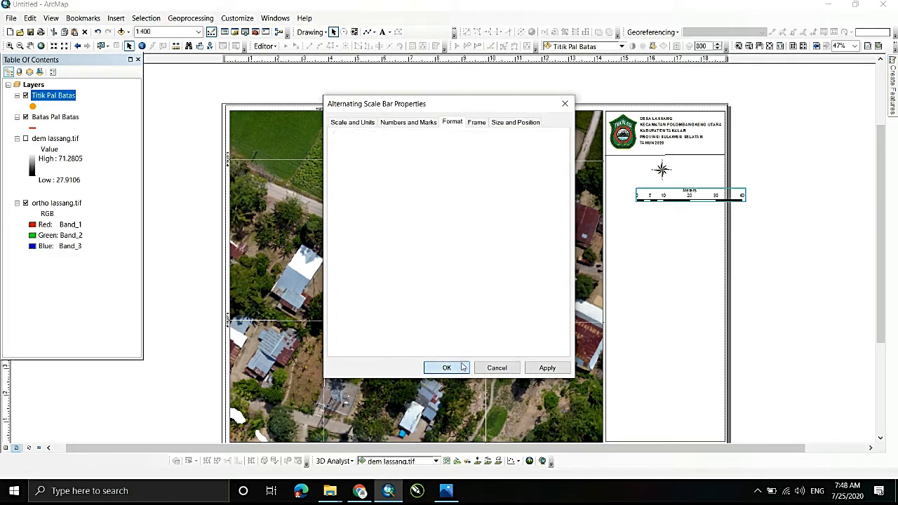
# - Centre the scale bar within the side panel's width, beneath the north arrow
pyautogui.moveTo(699, 195); pyautogui.dragTo(674, 195)
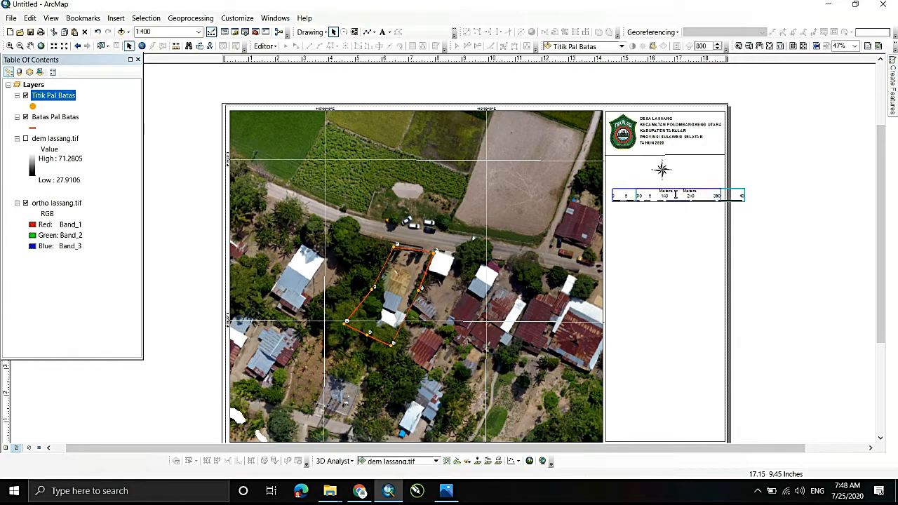
pyautogui.click(728, 179)
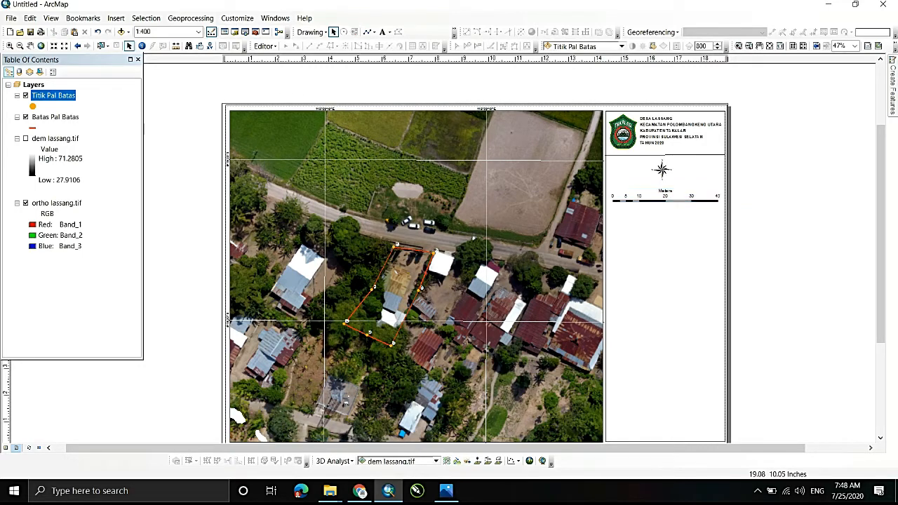
pyautogui.click(660, 167)
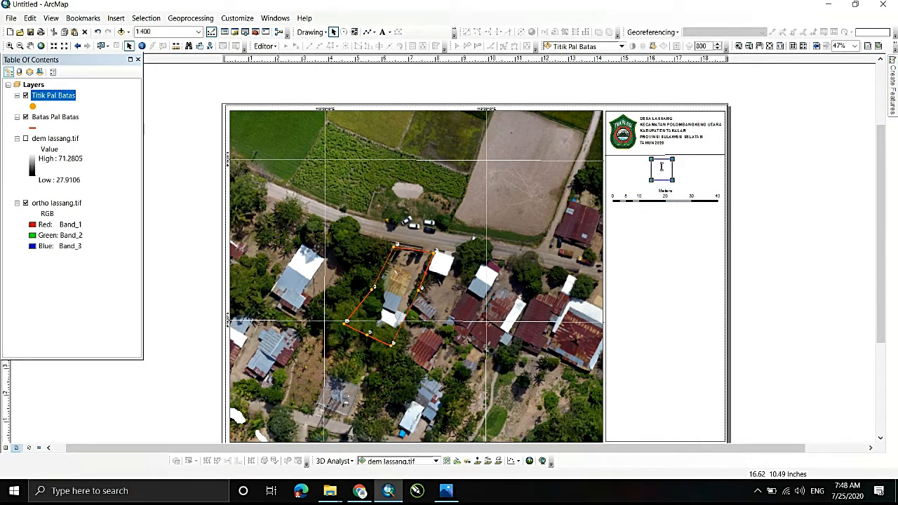
pyautogui.moveTo(661, 166); pyautogui.dragTo(662, 166)
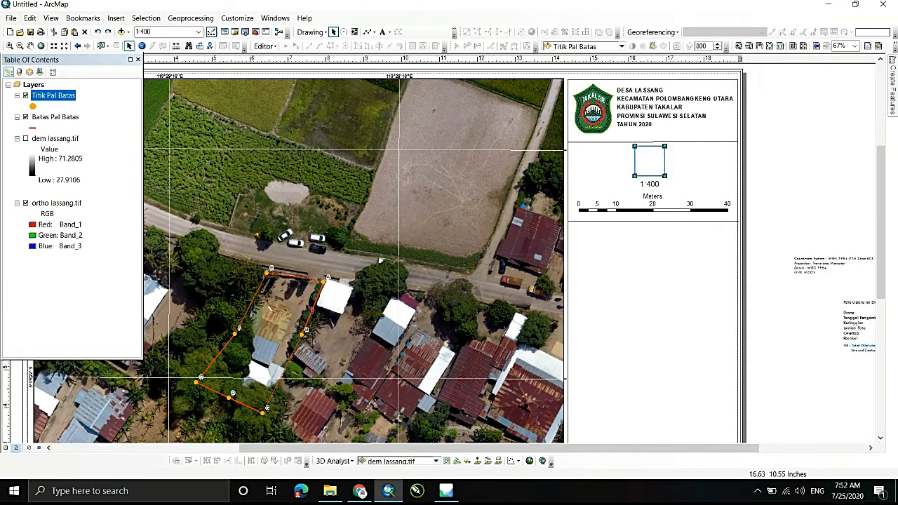
# - Move the north arrow to the left side of its panel section and place the 1:400 scale text beside it
pyautogui.moveTo(598, 162); pyautogui.dragTo(597, 162)
pyautogui.click(652, 184)
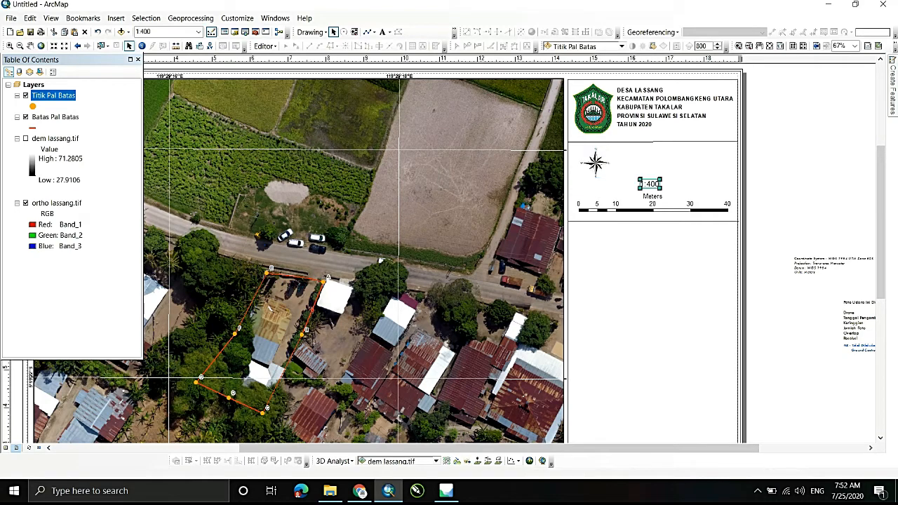
pyautogui.moveTo(653, 184); pyautogui.dragTo(630, 158)
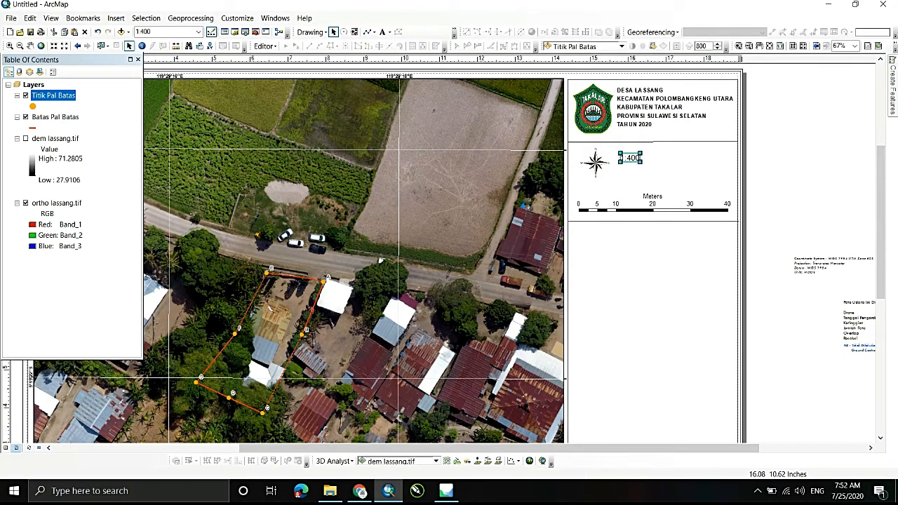
# - Insert the text "Skala" below the 1:400 scale text in the side panel, and shift the scale text to the right
pyautogui.click(115, 17)
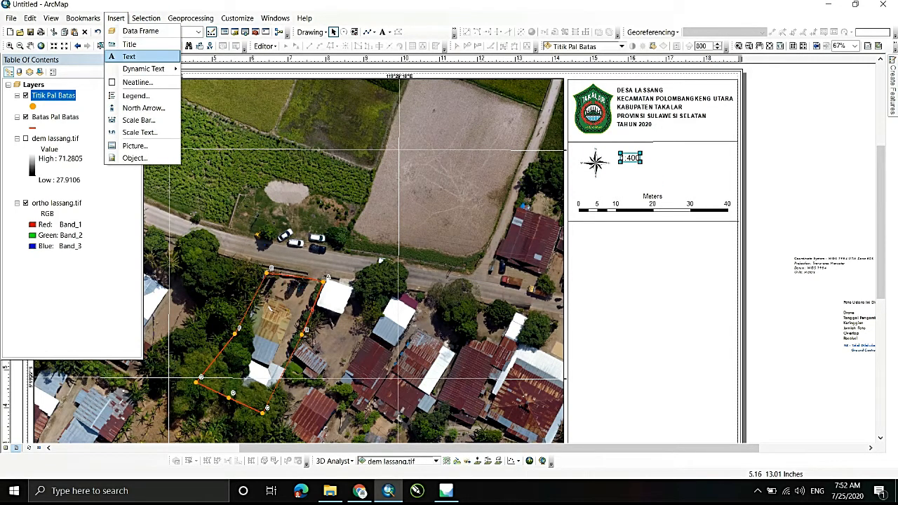
pyautogui.click(129, 56)
pyautogui.write('Skal')
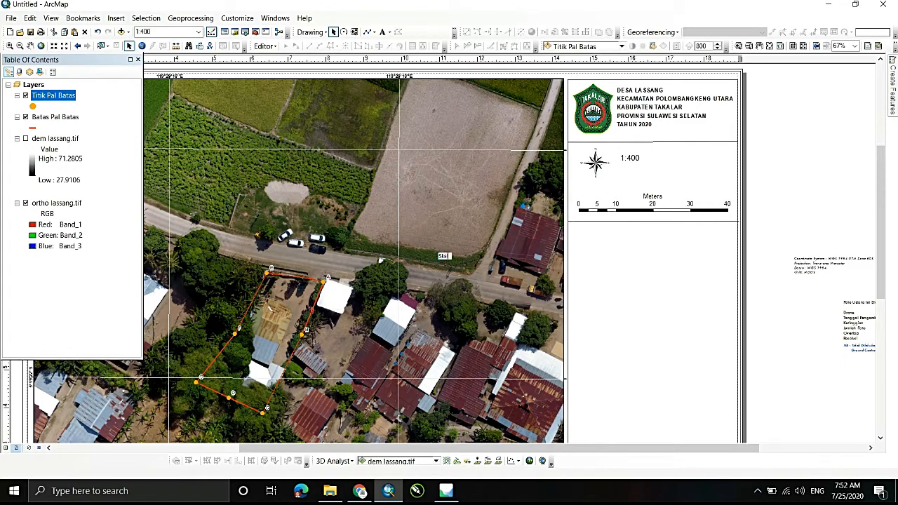
pyautogui.write('a')
pyautogui.press('Return')
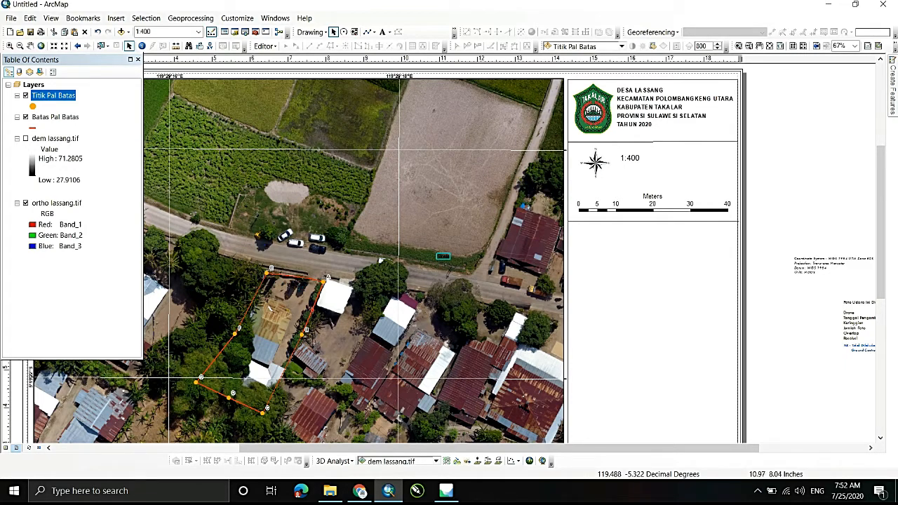
pyautogui.moveTo(647, 171); pyautogui.dragTo(653, 174)
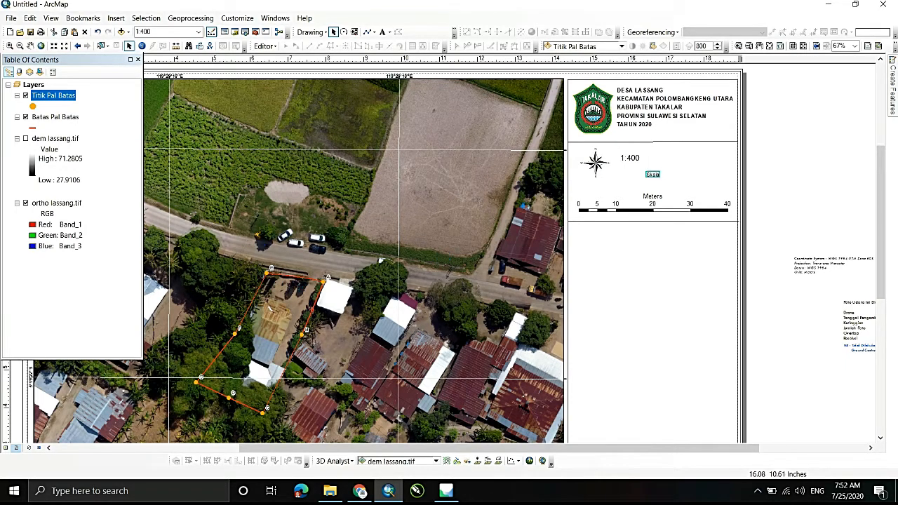
pyautogui.click(634, 157)
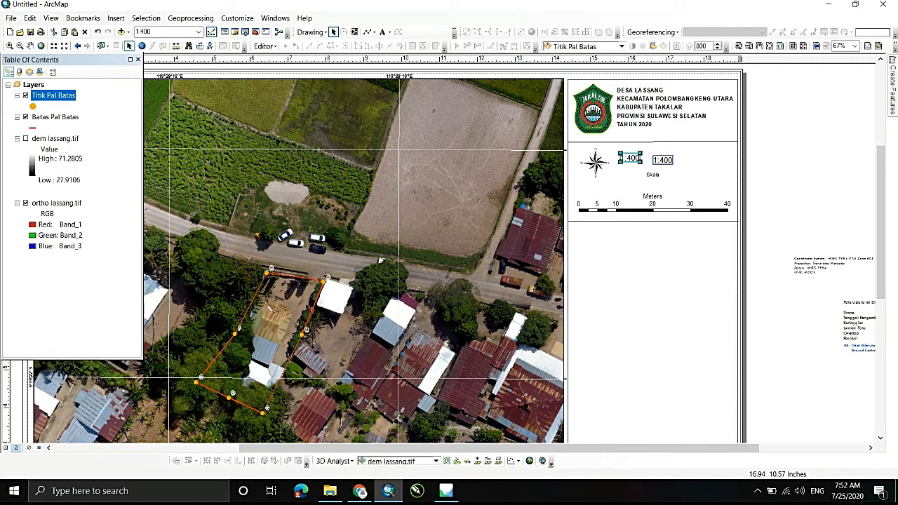
# - Set the "Skala" text to size 12 and move it just right of the north arrow
pyautogui.doubleClick(652, 174)
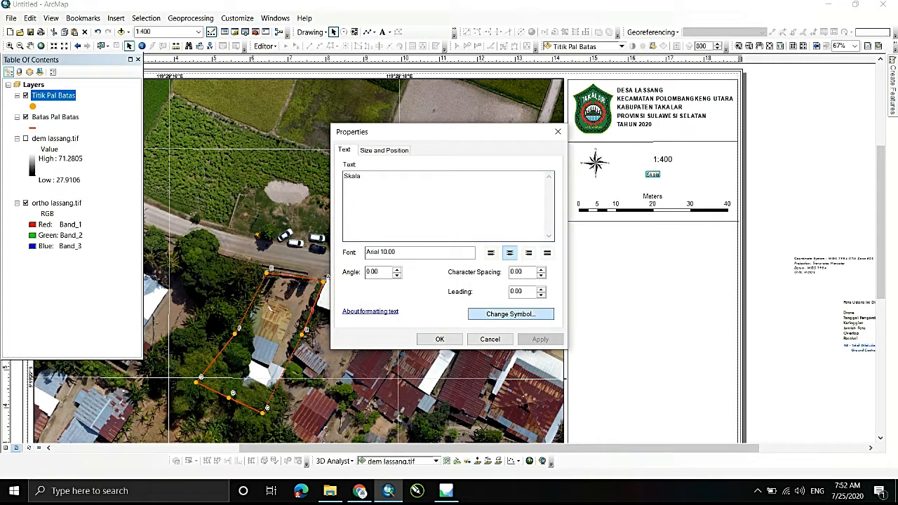
pyautogui.click(511, 314)
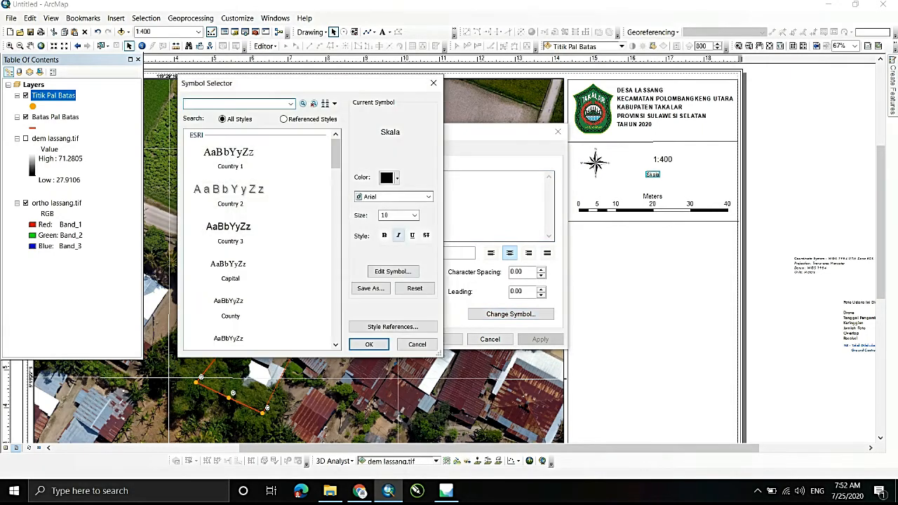
pyautogui.click(415, 215)
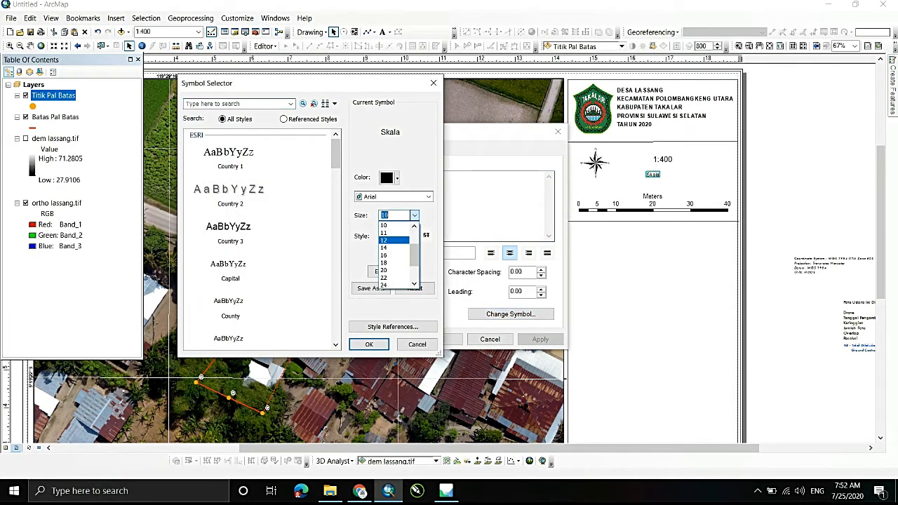
pyautogui.click(393, 240)
pyautogui.click(369, 343)
pyautogui.click(440, 339)
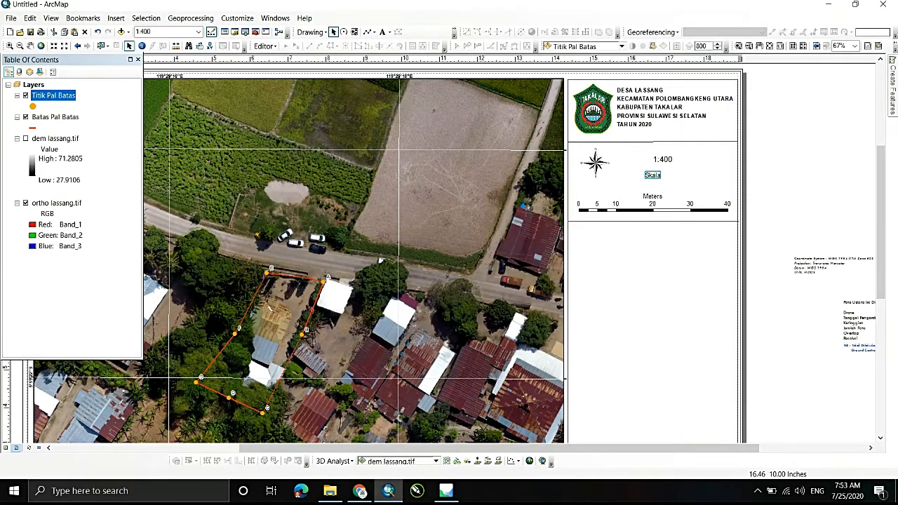
pyautogui.moveTo(652, 174); pyautogui.dragTo(630, 157)
# - Delete the 1:400 scale text and change the "Skala" text to "Skala 1 : 400" with a second line "Kertas Ukuran A3", keeping size 12
pyautogui.click(662, 159)
pyautogui.doubleClick(629, 157)
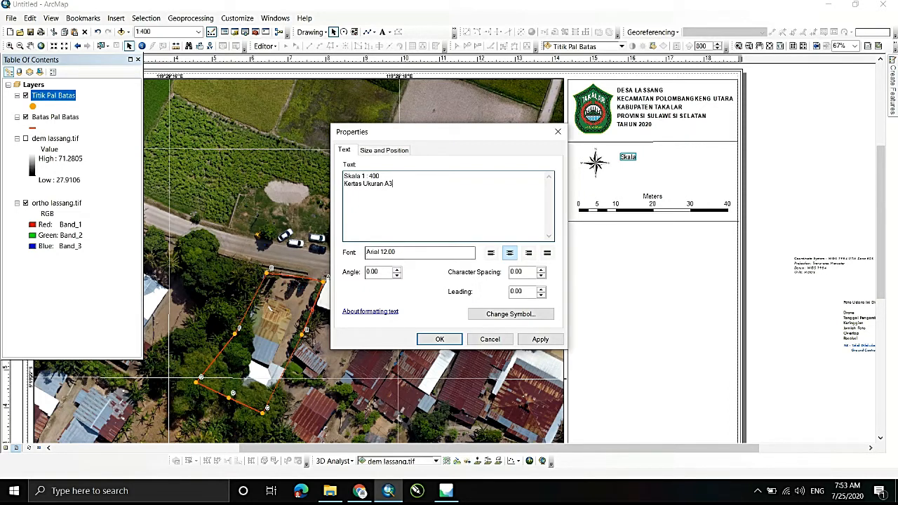
pyautogui.click(511, 315)
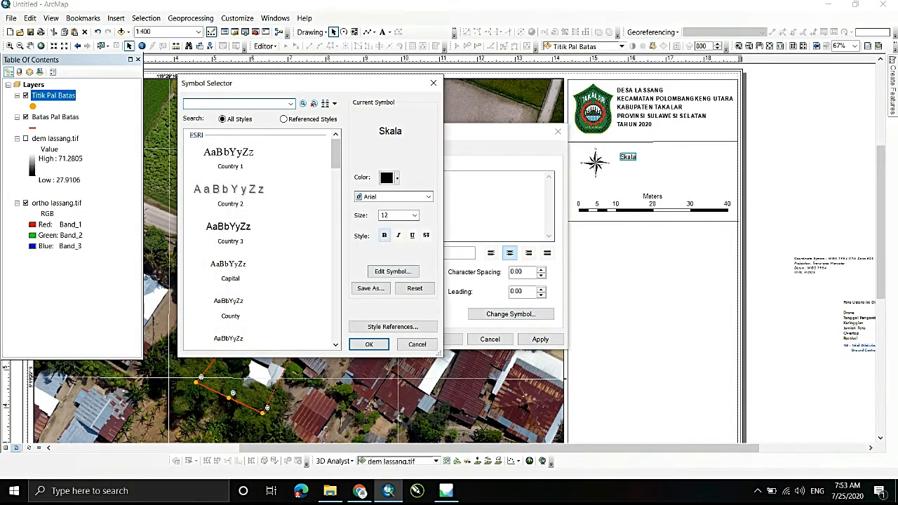
pyautogui.click(415, 216)
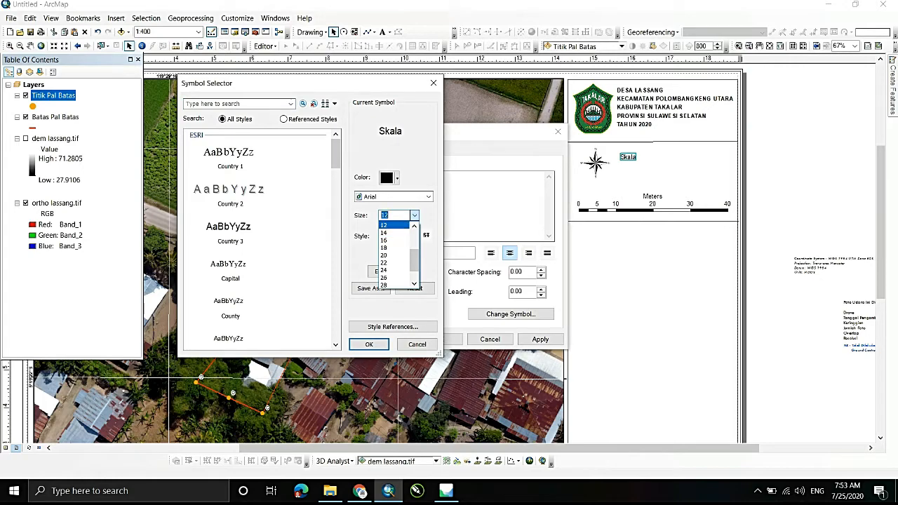
pyautogui.click(414, 215)
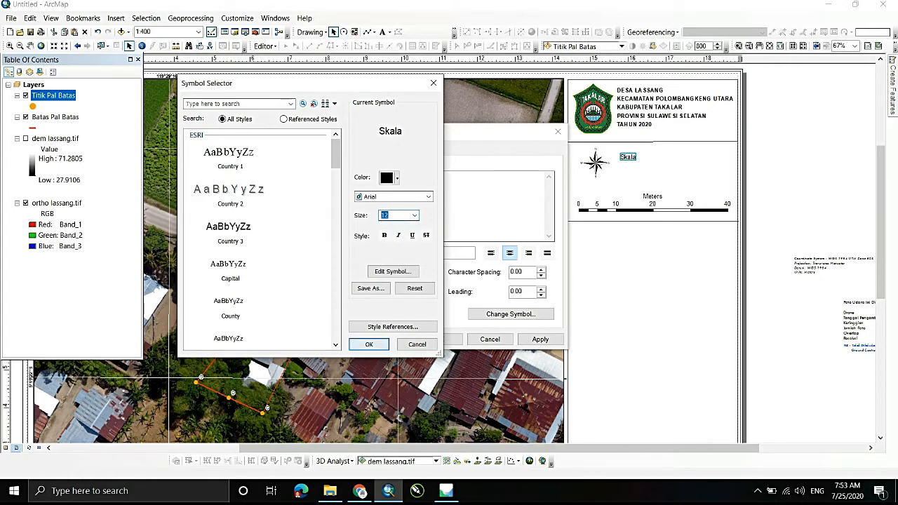
pyautogui.click(369, 344)
pyautogui.click(439, 339)
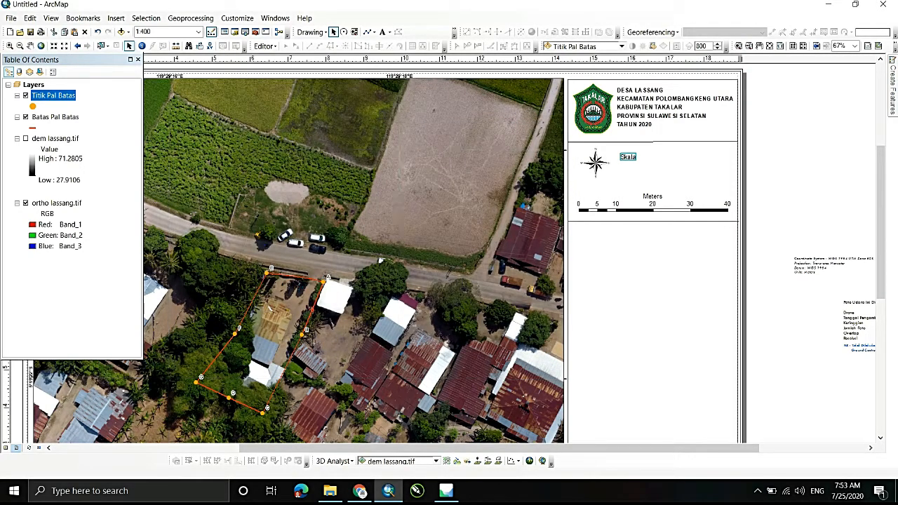
# - Left-align the two-line scale and paper size text
pyautogui.rightClick(627, 163)
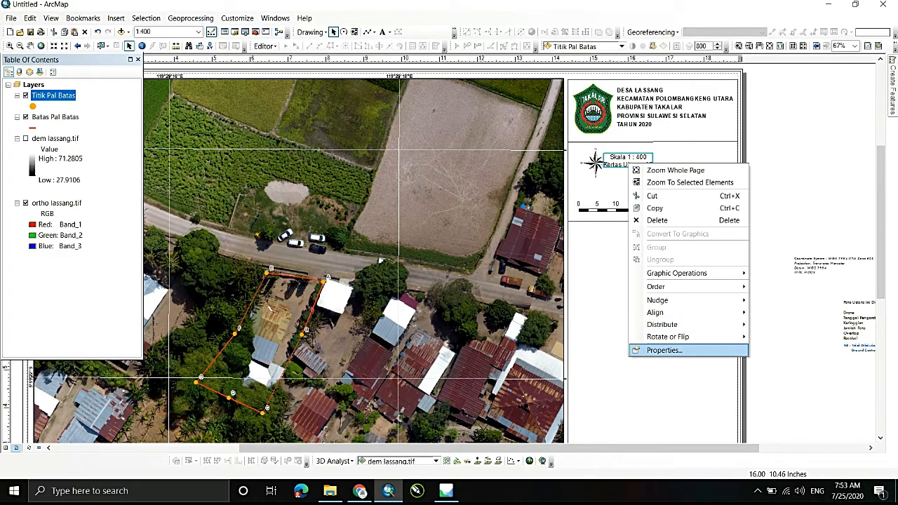
pyautogui.click(660, 350)
pyautogui.click(490, 253)
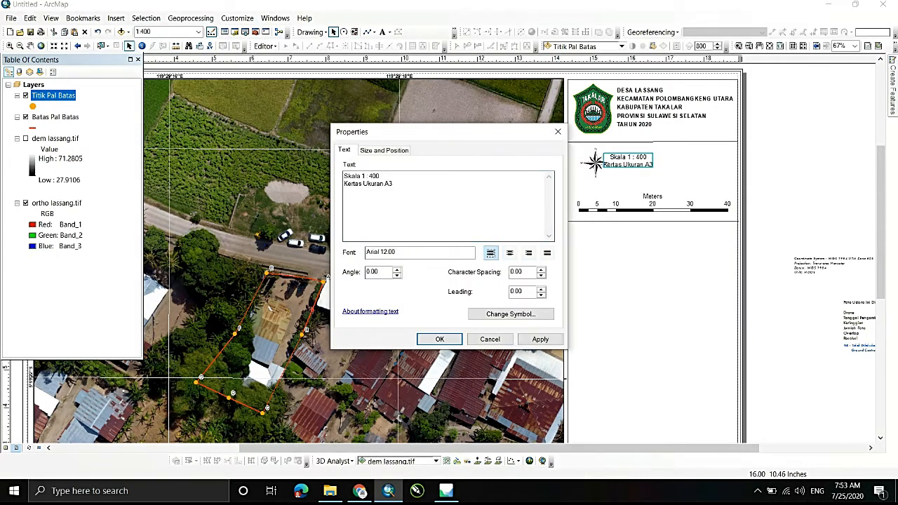
pyautogui.click(439, 339)
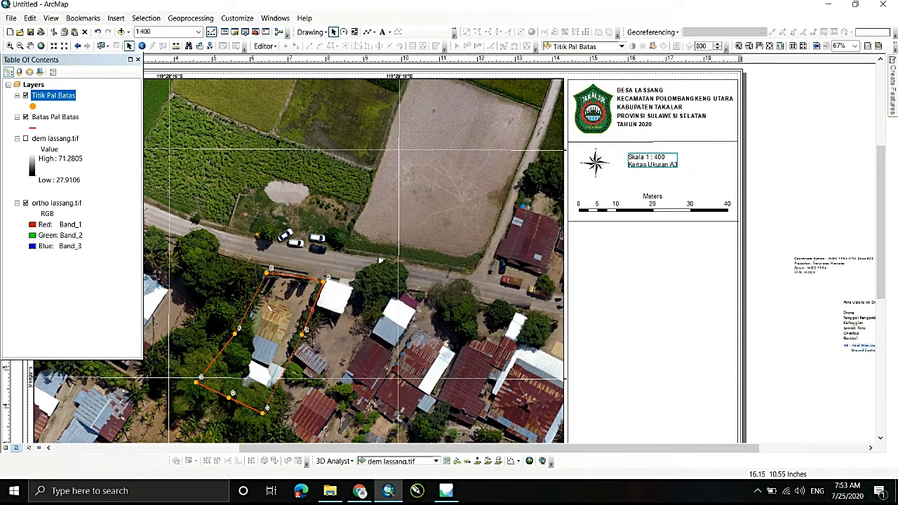
# - Arrange the scale text beside the north arrow and move the scale bar up closer beneath them
pyautogui.moveTo(652, 161); pyautogui.dragTo(653, 164)
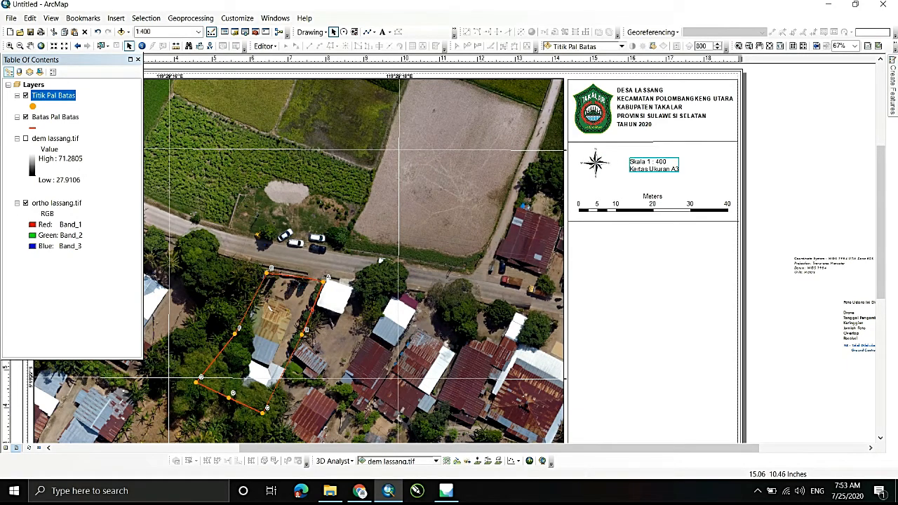
pyautogui.moveTo(592, 163); pyautogui.dragTo(597, 162)
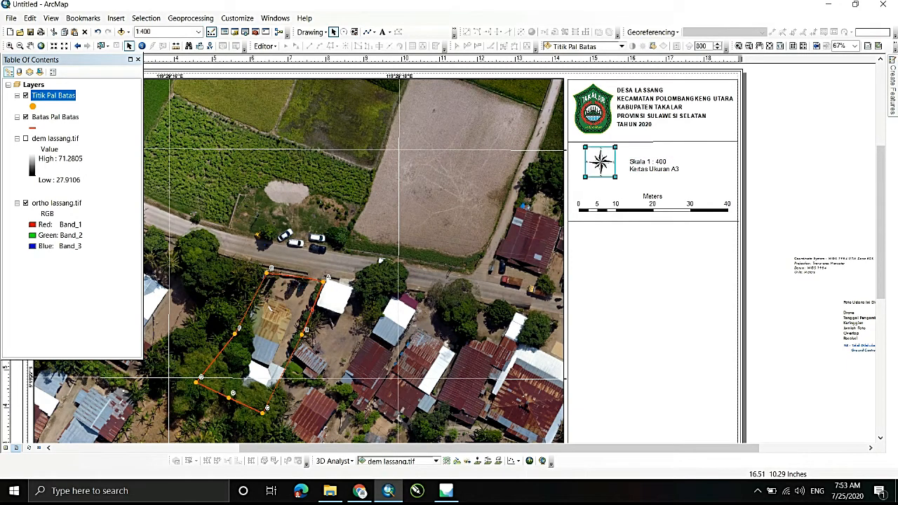
pyautogui.moveTo(651, 169); pyautogui.dragTo(649, 161)
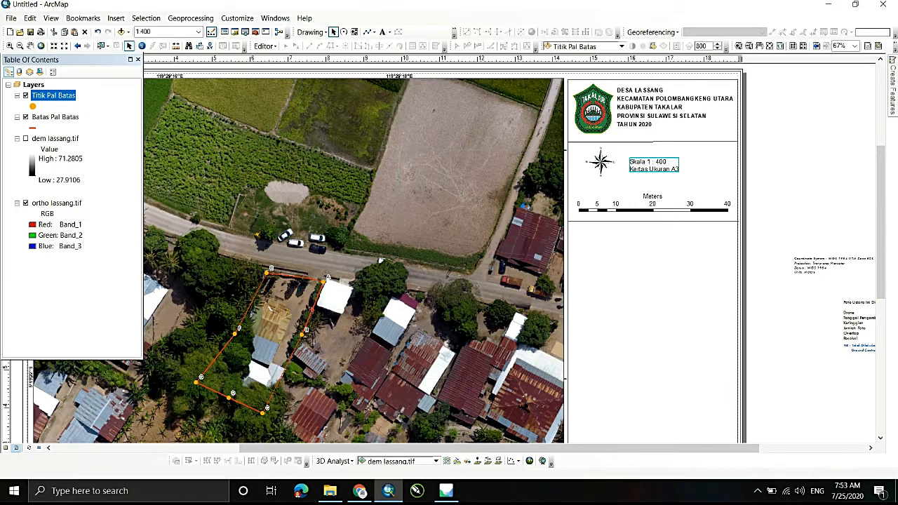
pyautogui.moveTo(642, 204); pyautogui.dragTo(653, 190)
pyautogui.click(761, 161)
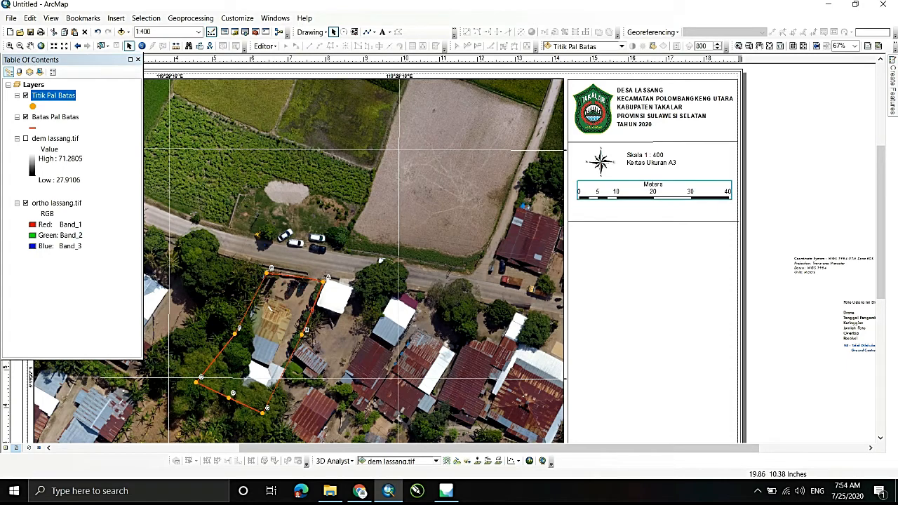
# - Move the divider line below the scale bar up so it sits closer to the bar
pyautogui.scroll(1, 771, 167)
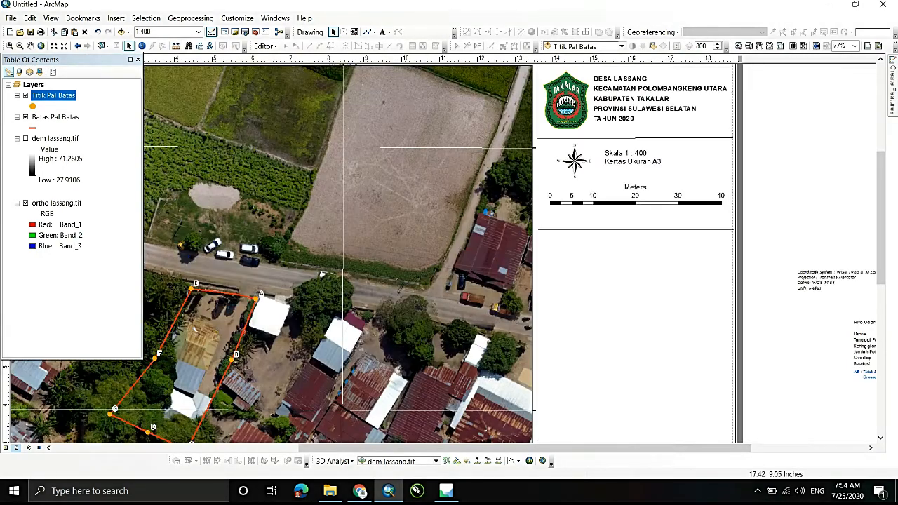
pyautogui.scroll(-1, 771, 167)
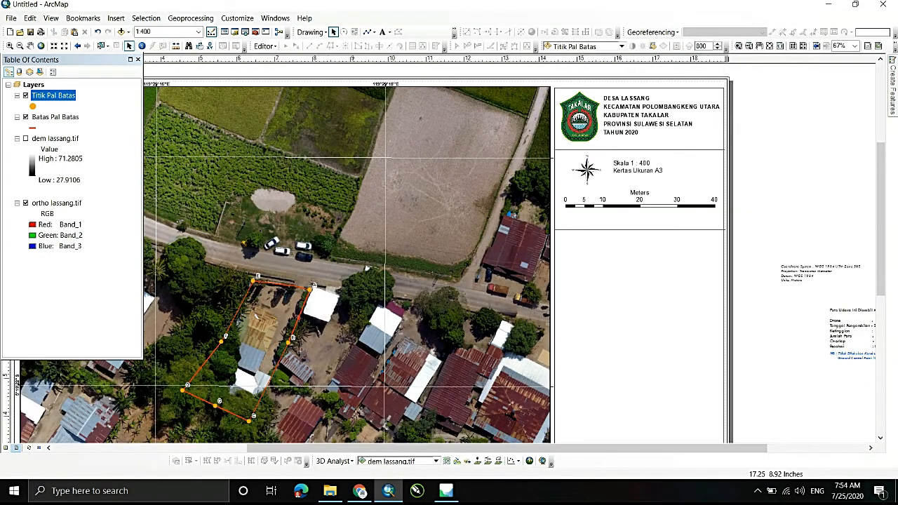
pyautogui.moveTo(662, 229); pyautogui.dragTo(662, 216)
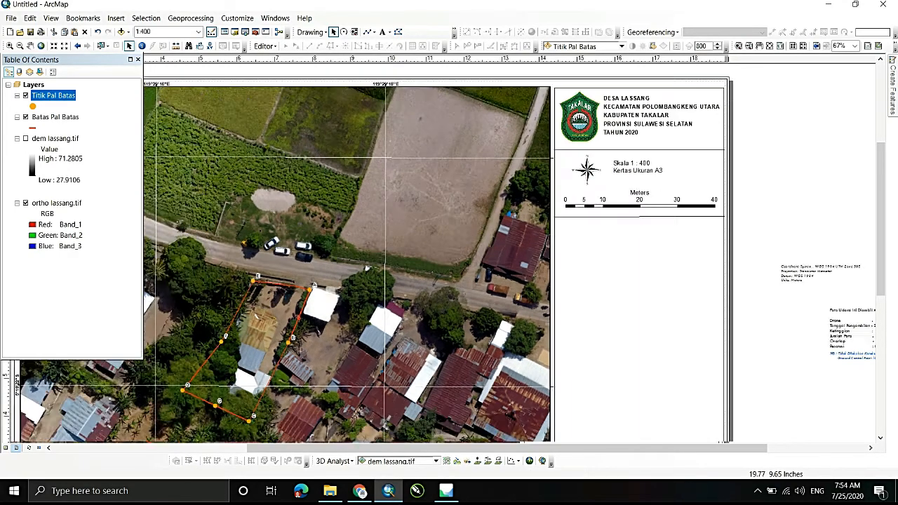
# - Start a new legend containing only the Titik Pal Batas and Batas Pal Batas layers, excluding ortho lassang.tif
pyautogui.scroll(-2, 760, 198)
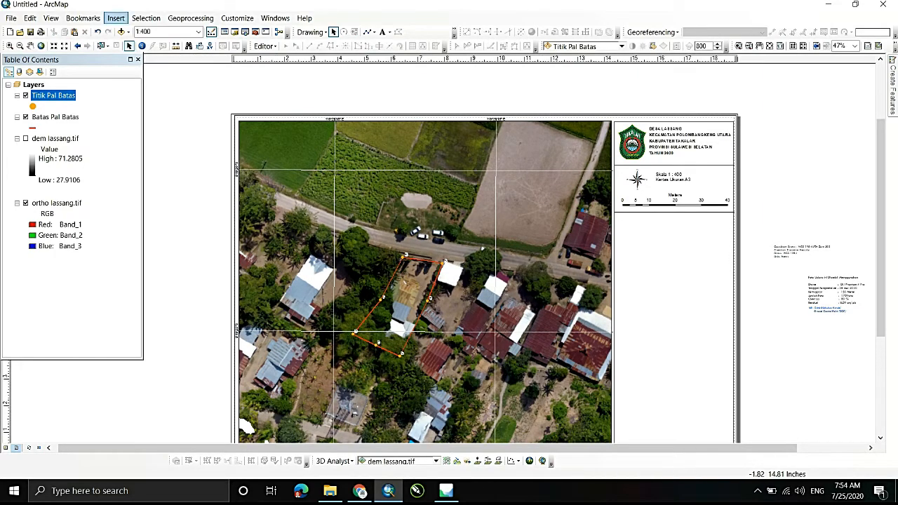
pyautogui.click(116, 18)
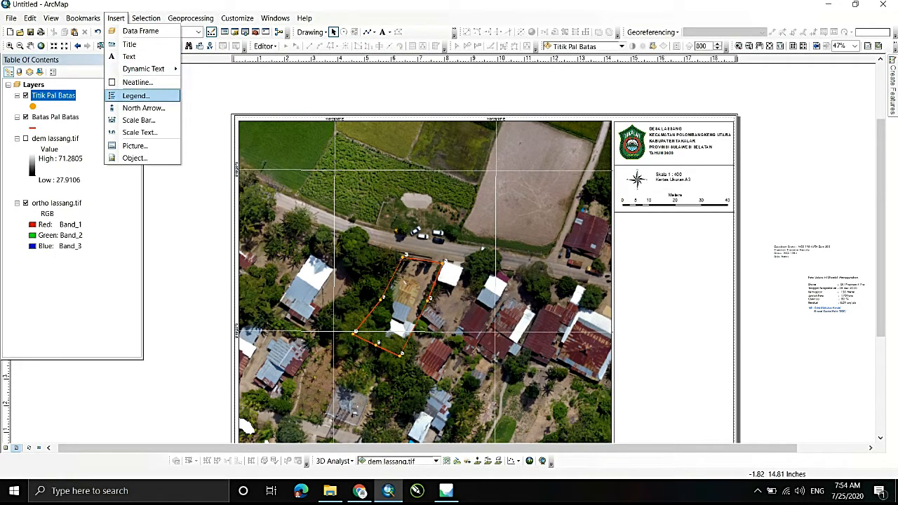
pyautogui.click(134, 95)
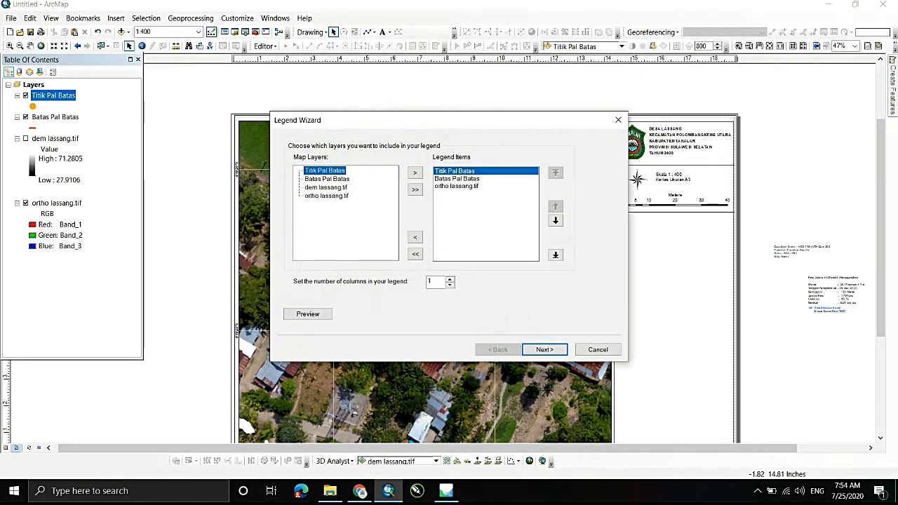
pyautogui.click(457, 186)
pyautogui.click(415, 238)
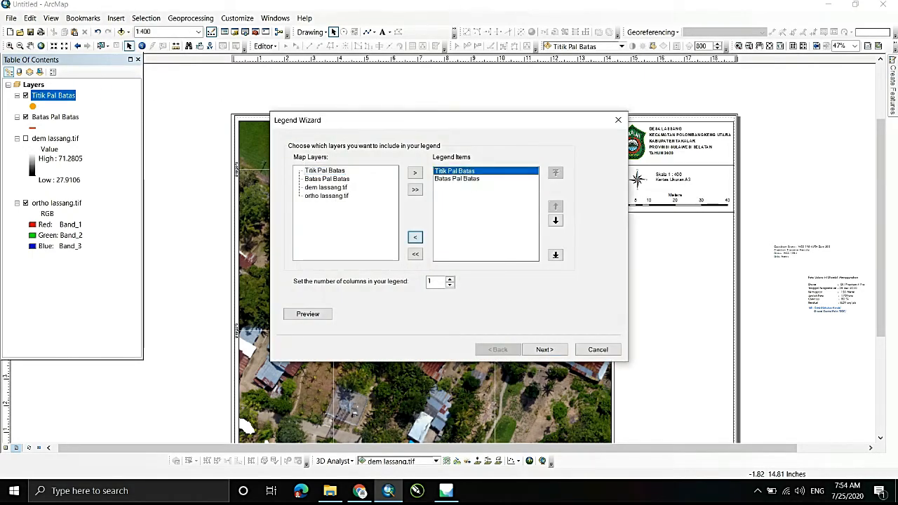
pyautogui.click(545, 349)
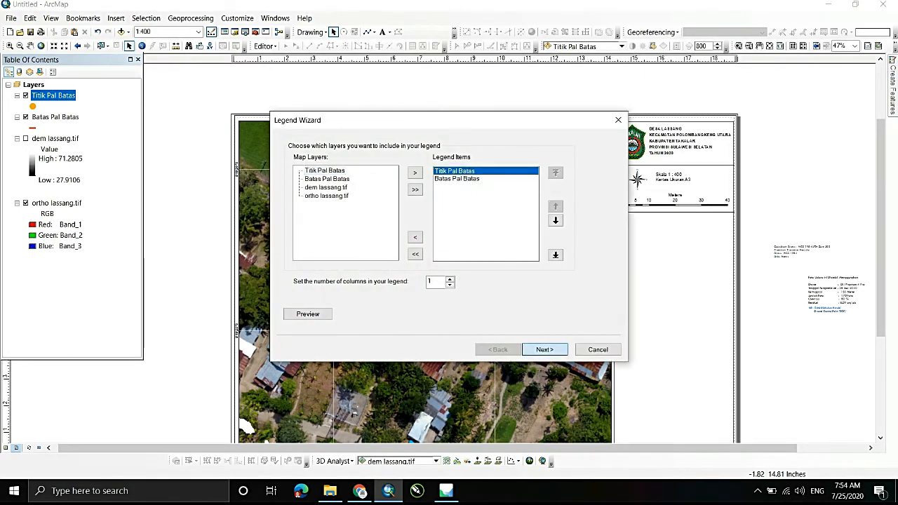
pyautogui.click(545, 349)
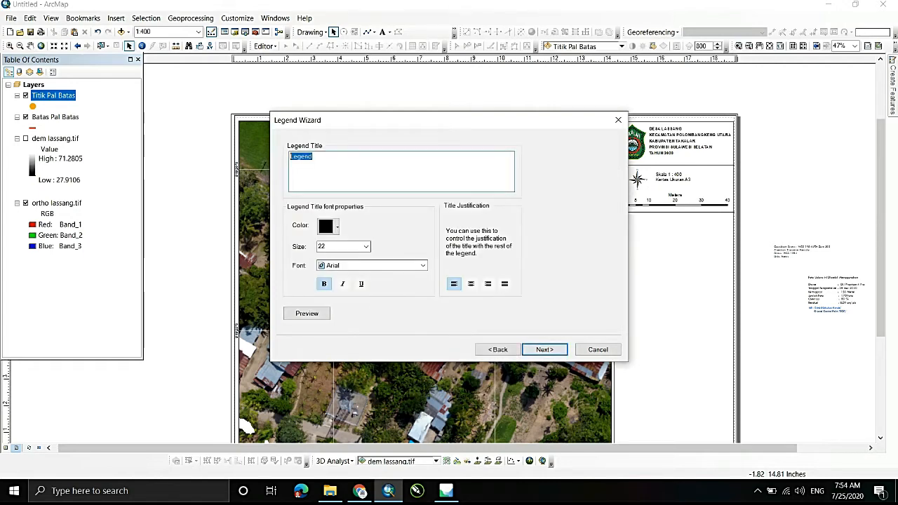
# - Title the legend "Keterangan" and set the title size to 14
pyautogui.write('L')
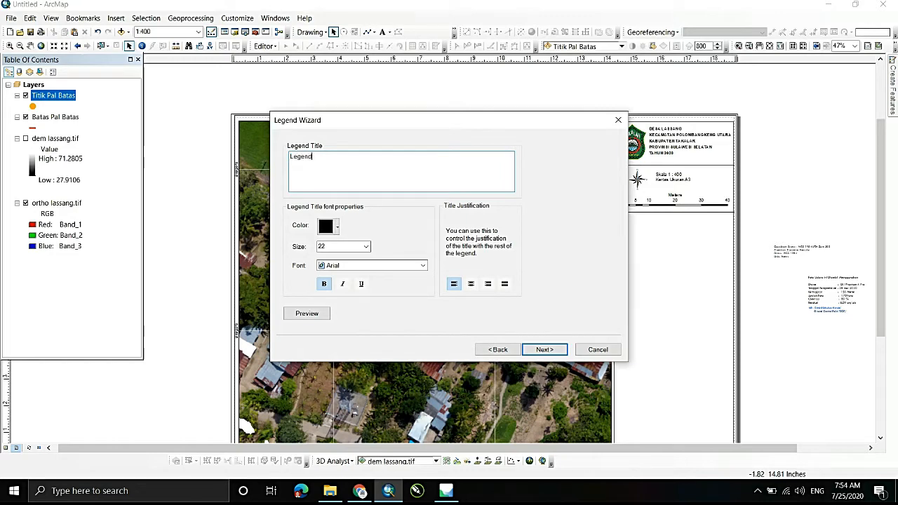
pyautogui.write('E')
pyautogui.press('BackSpace')
pyautogui.click(365, 246)
pyautogui.click(366, 258)
pyautogui.click(366, 258)
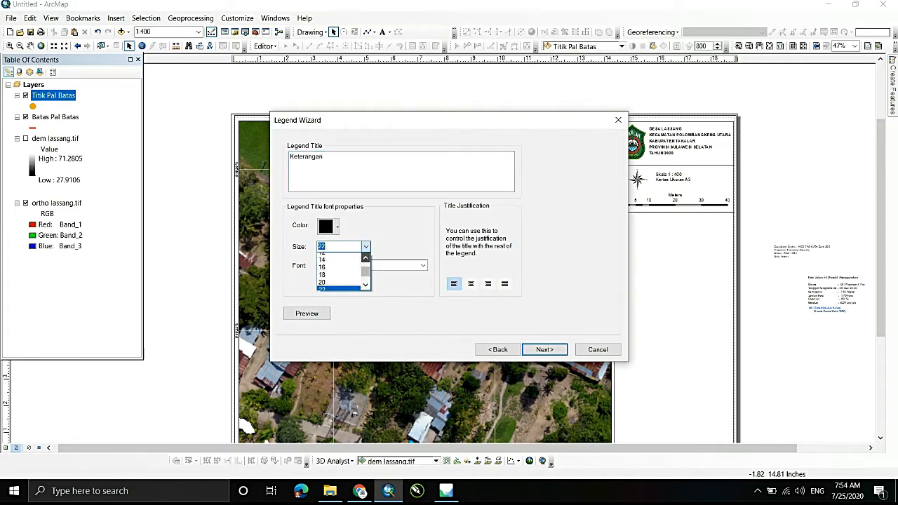
pyautogui.click(365, 258)
pyautogui.click(336, 272)
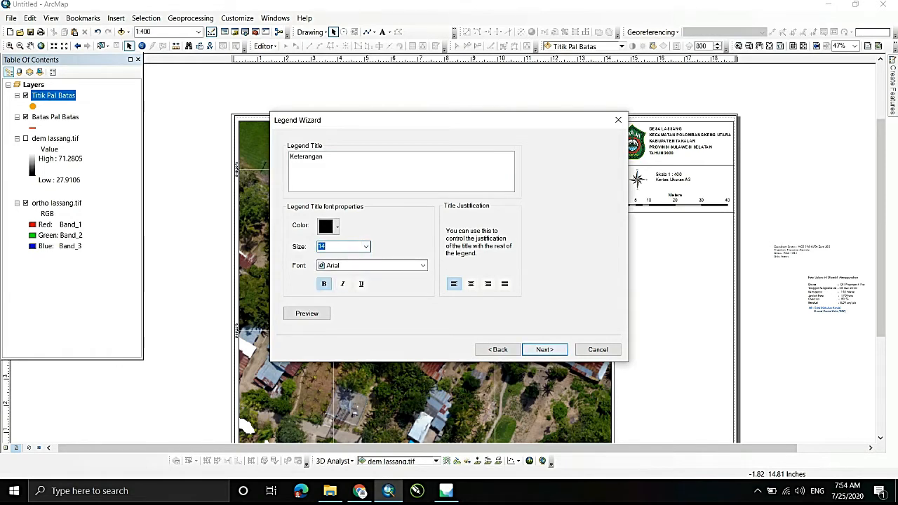
# - Finish the legend with the default frame, patch and spacing settings and place it in the side panel below the scale bar section
pyautogui.click(545, 349)
pyautogui.click(544, 349)
pyautogui.click(544, 350)
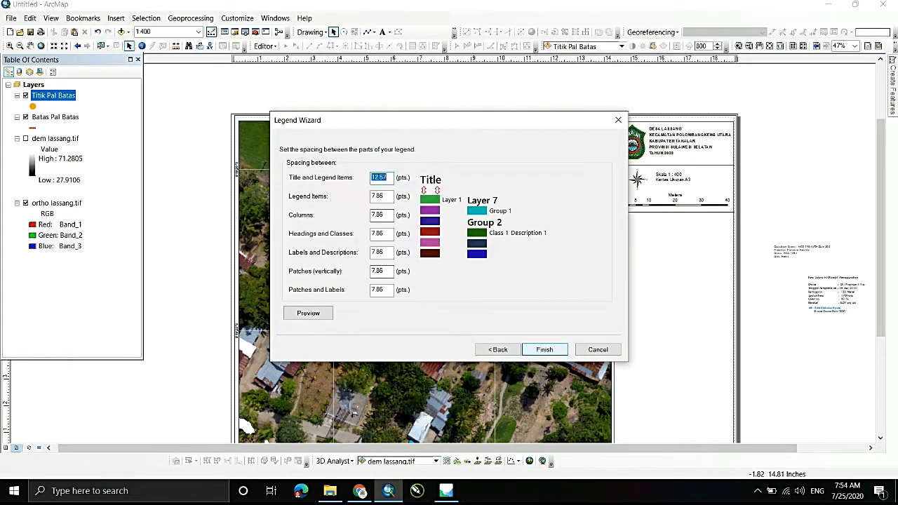
pyautogui.click(538, 349)
pyautogui.moveTo(367, 287); pyautogui.dragTo(653, 235)
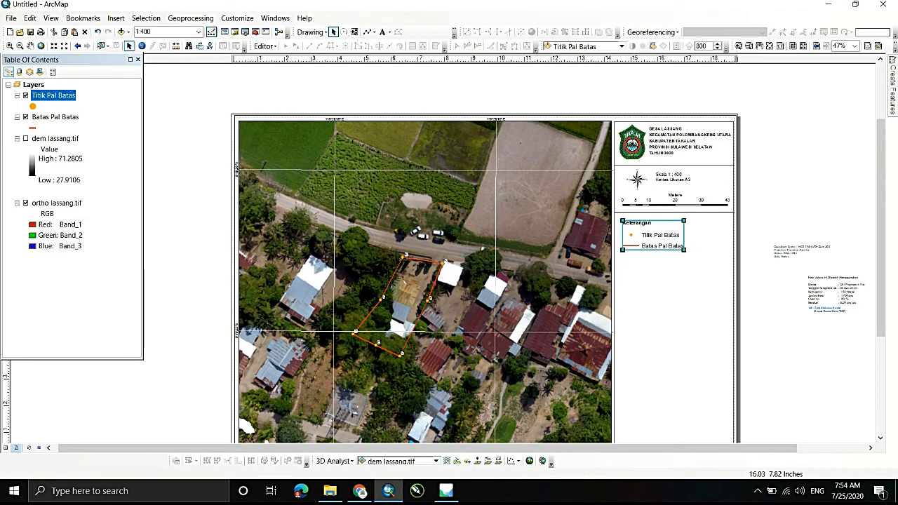
pyautogui.click(774, 217)
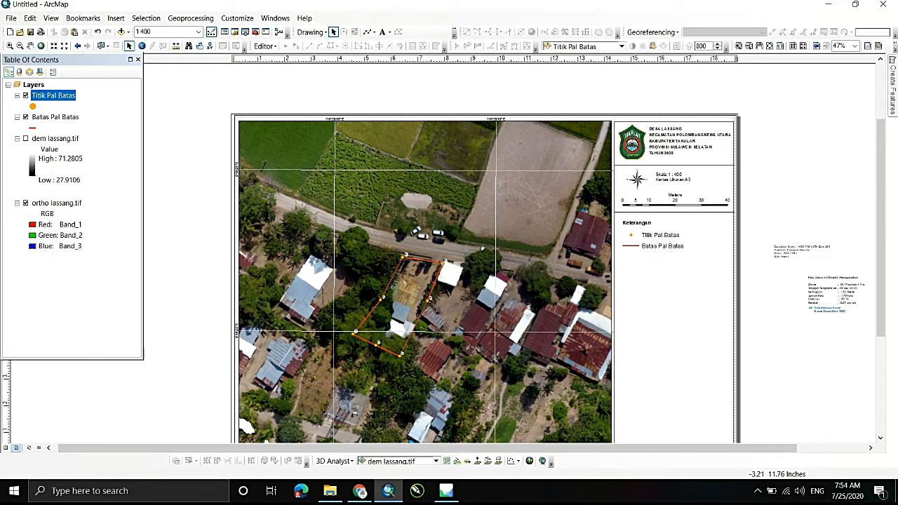
pyautogui.click(56, 117)
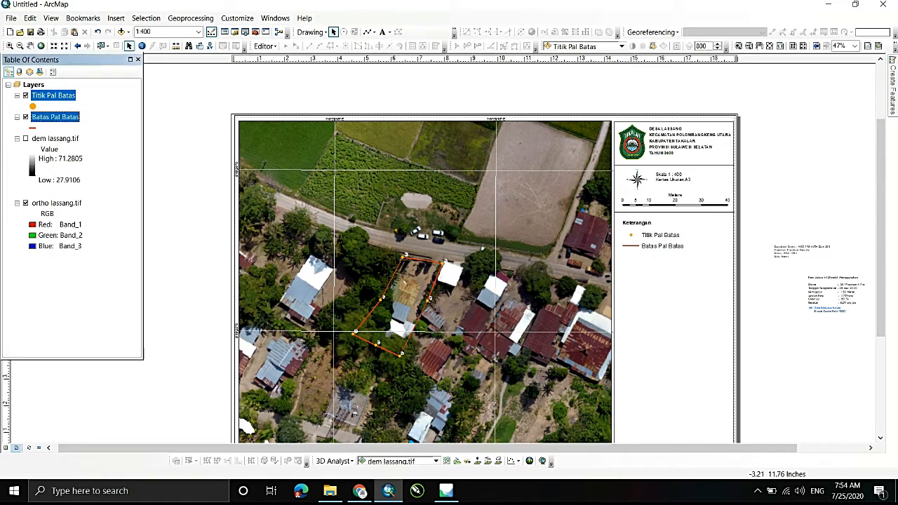
pyautogui.click(669, 244)
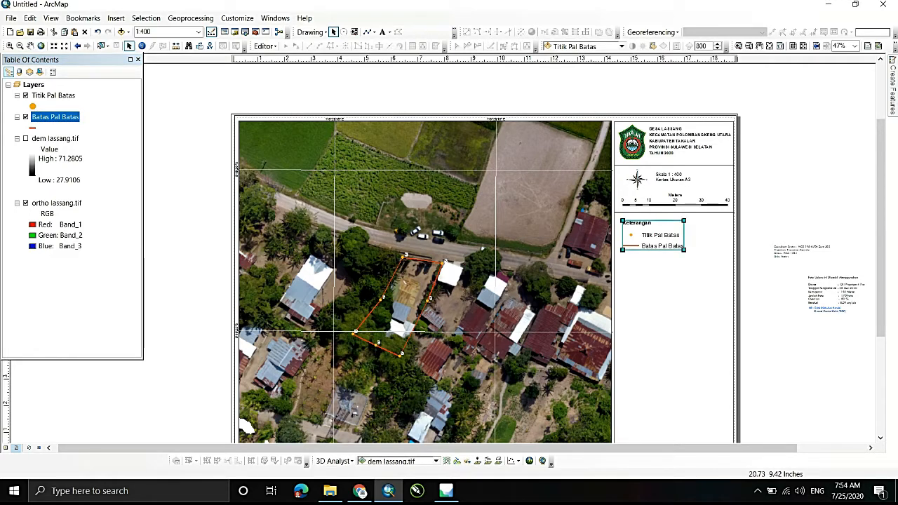
pyautogui.click(786, 209)
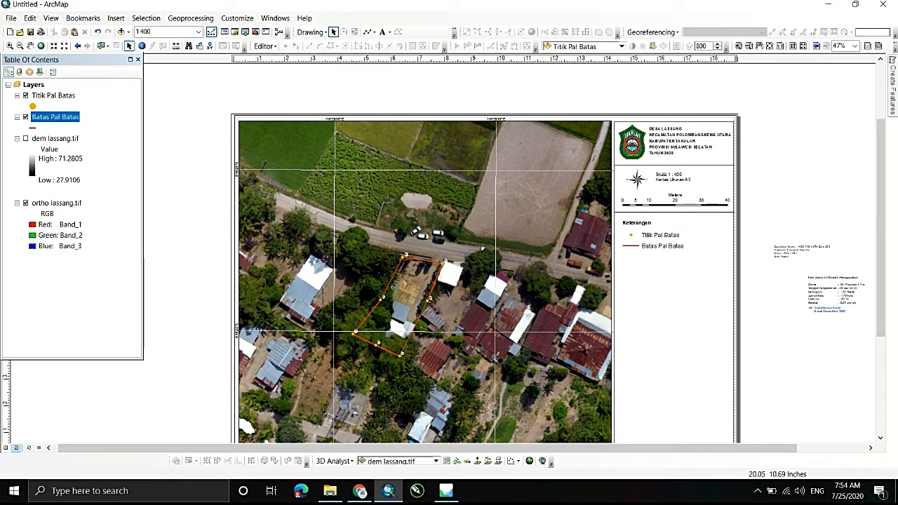
# - Move the legend down and place a copy of the divider line just above it, leaving an empty section below the scale bar
pyautogui.scroll(-1, 811, 281)
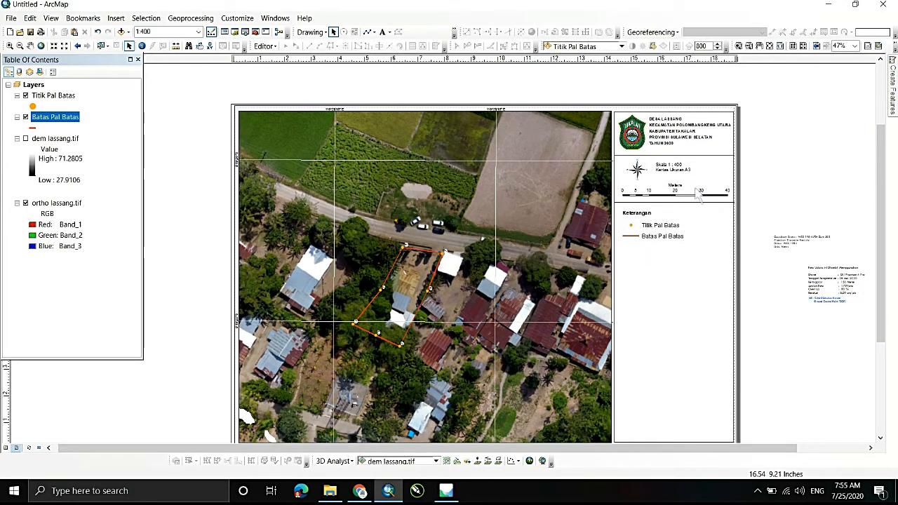
pyautogui.moveTo(648, 223); pyautogui.dragTo(646, 255)
pyautogui.moveTo(648, 202); pyautogui.dragTo(651, 230)
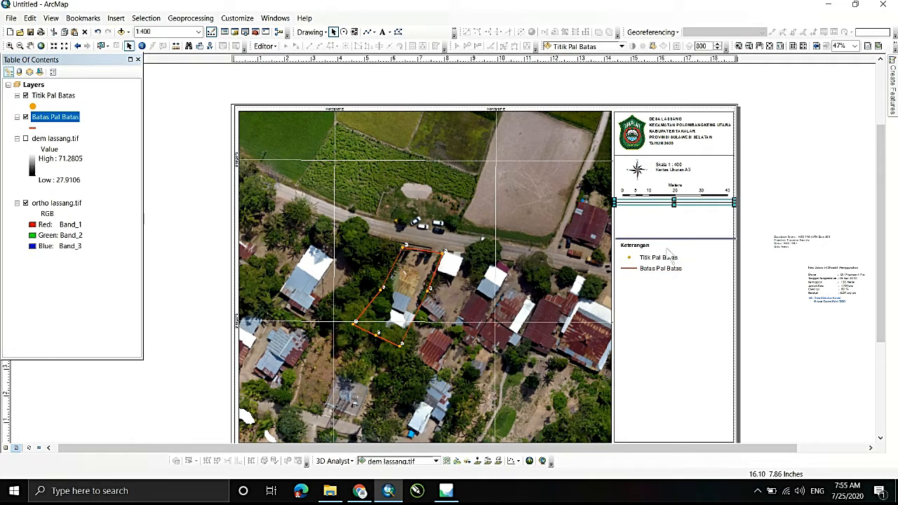
pyautogui.moveTo(663, 237); pyautogui.dragTo(663, 238)
# - Move the coordinate system text block into the empty section below the scale bar and open its text properties
pyautogui.moveTo(801, 241); pyautogui.dragTo(662, 219)
pyautogui.doubleClick(659, 219)
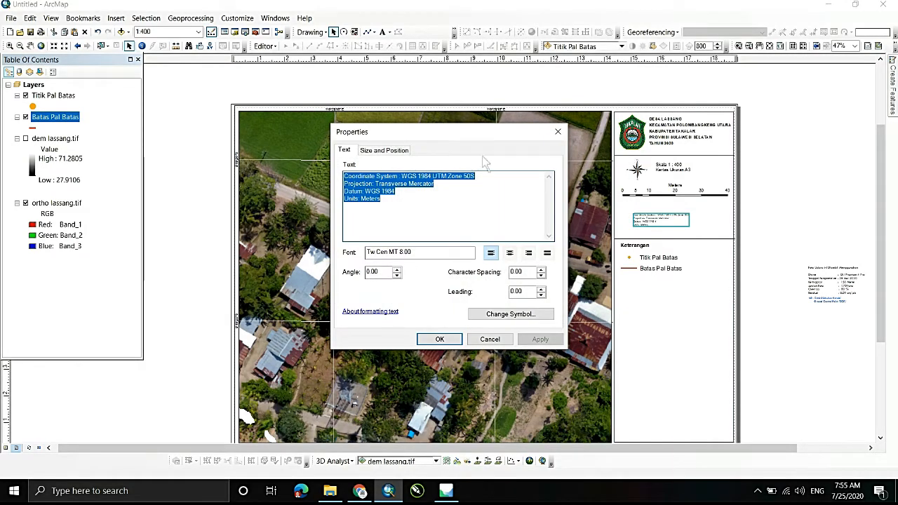
pyautogui.click(132, 20)
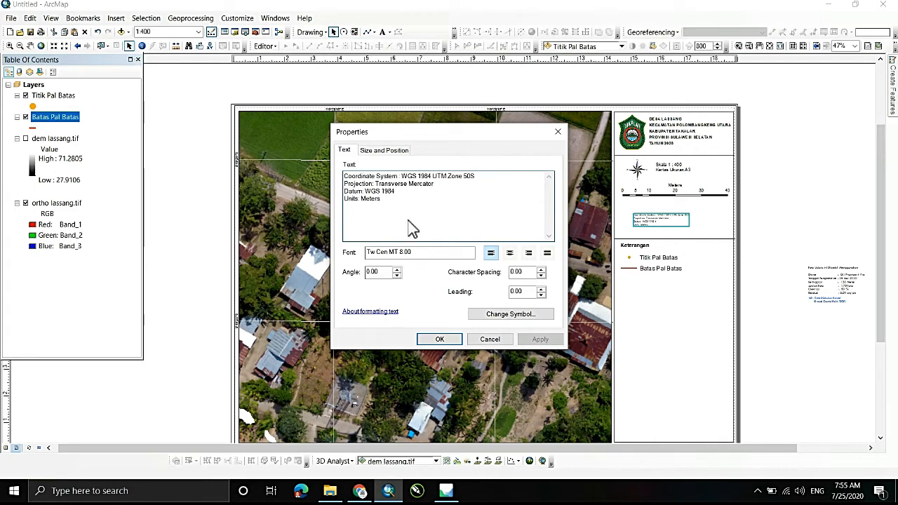
pyautogui.hotkey('shift', 'Left')
pyautogui.hotkey('shift', 'Left')
pyautogui.hotkey('shift', 'Left')
pyautogui.hotkey('shift', 'Left')
pyautogui.hotkey('shift', 'Left')
pyautogui.hotkey('shift', 'Left')
pyautogui.hotkey('shift', 'Left')
pyautogui.hotkey('shift', 'Left')
pyautogui.hotkey('shift', 'Left')
pyautogui.hotkey('shift', 'Left')
pyautogui.hotkey('shift', 'Left')
pyautogui.hotkey('shift', 'Left')
pyautogui.hotkey('shift', 'Left')
pyautogui.hotkey('shift', 'Left')
pyautogui.hotkey('shift', 'Left')
pyautogui.hotkey('shift', 'Left')
pyautogui.hotkey('shift', 'Left')
pyautogui.hotkey('shift', 'Left')
pyautogui.hotkey('shift', 'Left')
pyautogui.hotkey('shift', 'Left')
pyautogui.hotkey('shift', 'Down')
pyautogui.hotkey('shift', 'Down')
pyautogui.hotkey('shift', 'Down')
pyautogui.hotkey('shift', 'Right')
pyautogui.hotkey('shift', 'Right')
pyautogui.hotkey('shift', 'Right')
pyautogui.hotkey('shift', 'Right')
pyautogui.hotkey('shift', 'Right')
pyautogui.hotkey('shift', 'Right')
pyautogui.hotkey('shift', 'Right')
pyautogui.hotkey('shift', 'Right')
pyautogui.hotkey('shift', 'Right')
pyautogui.hotkey('shift', 'Right')
pyautogui.hotkey('shift', 'Right')
pyautogui.hotkey('shift', 'Right')
pyautogui.press('Right')
# - Set the coordinate system text's font size to 12
pyautogui.click(507, 315)
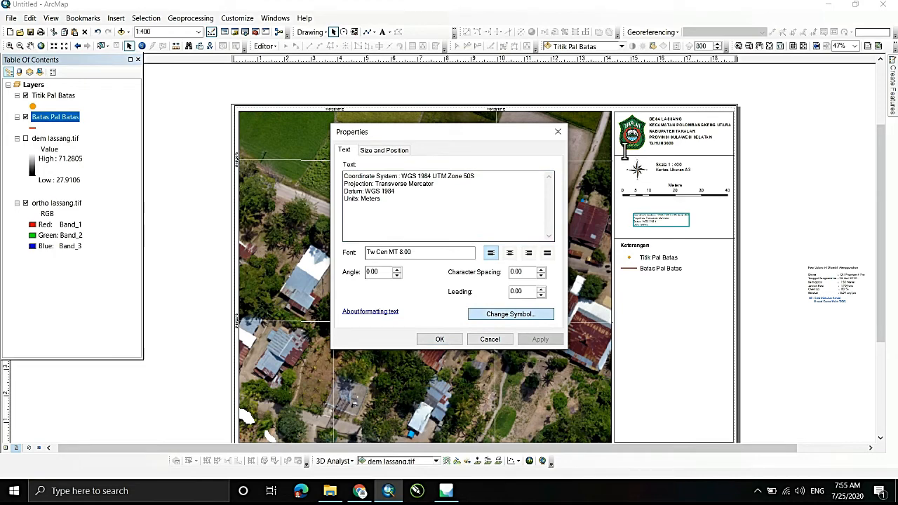
pyautogui.click(414, 215)
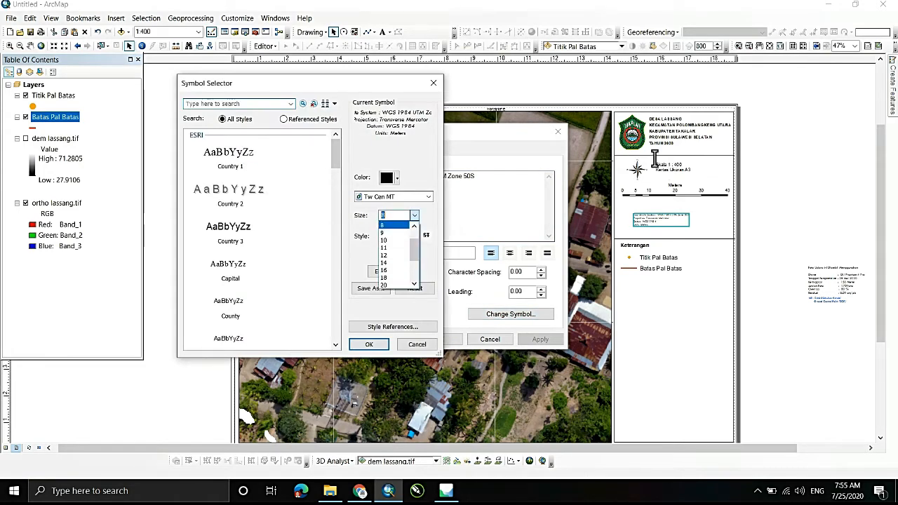
pyautogui.click(394, 256)
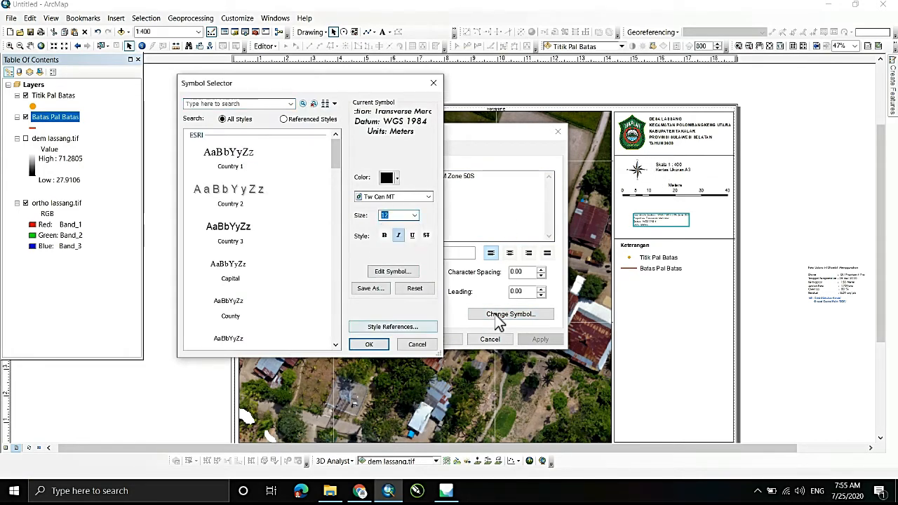
pyautogui.press('Return')
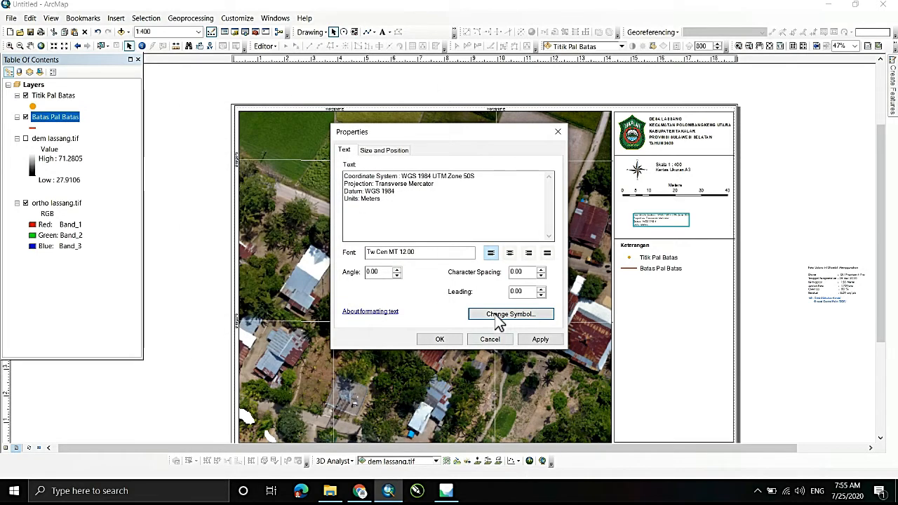
pyautogui.press('Return')
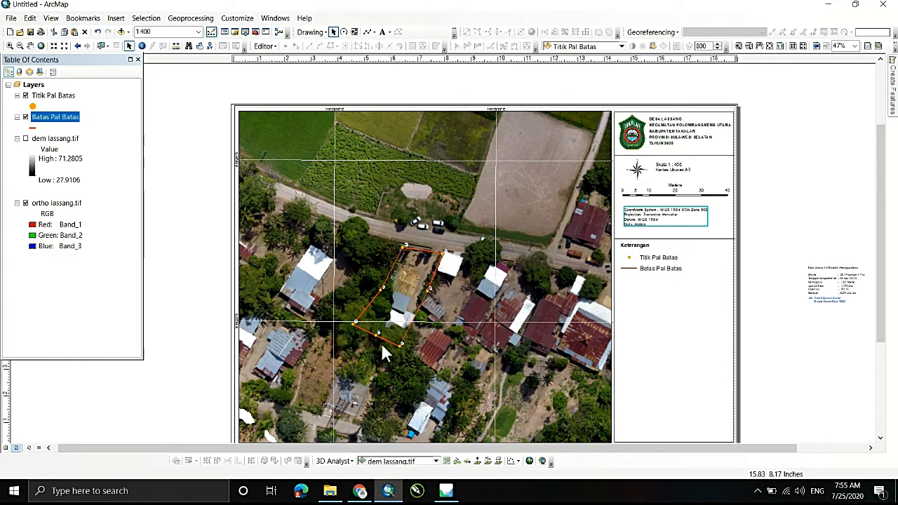
# - Enlarge the coordinate system text to font size 13
pyautogui.rightClick(645, 215)
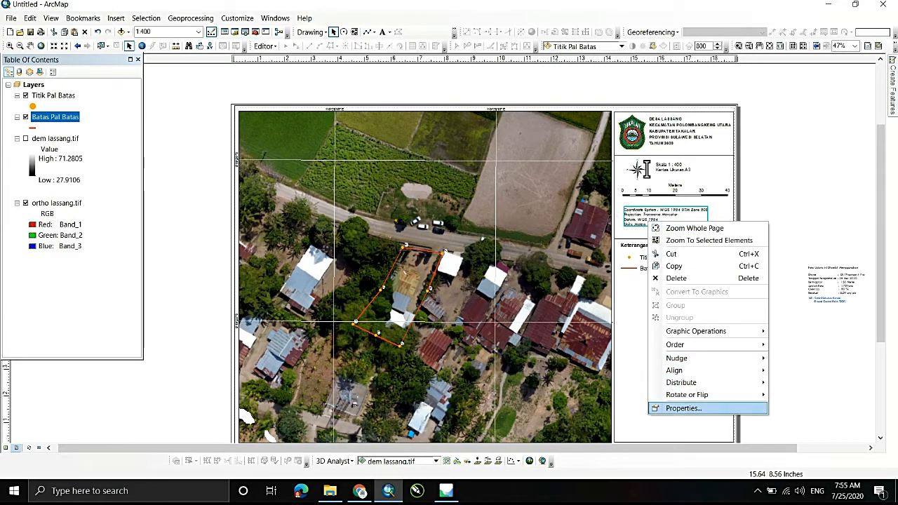
pyautogui.click(673, 407)
pyautogui.press('Tab')
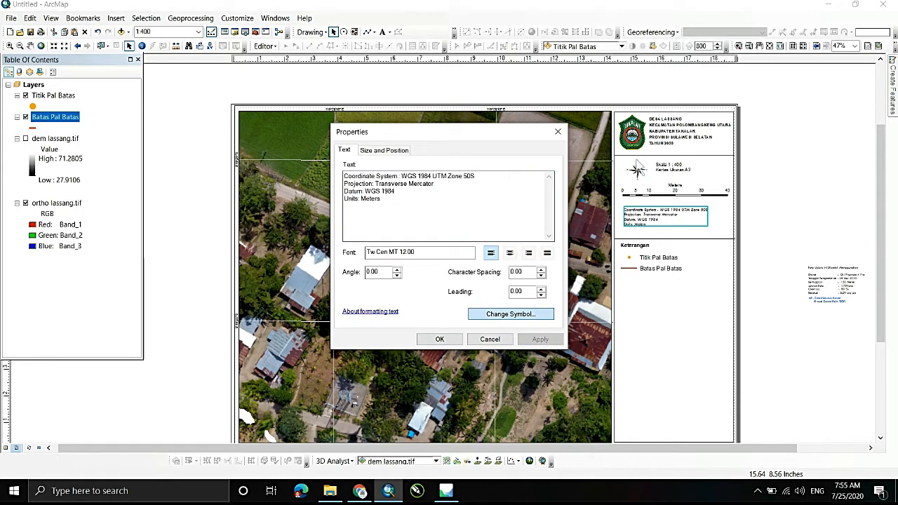
pyautogui.press('Return')
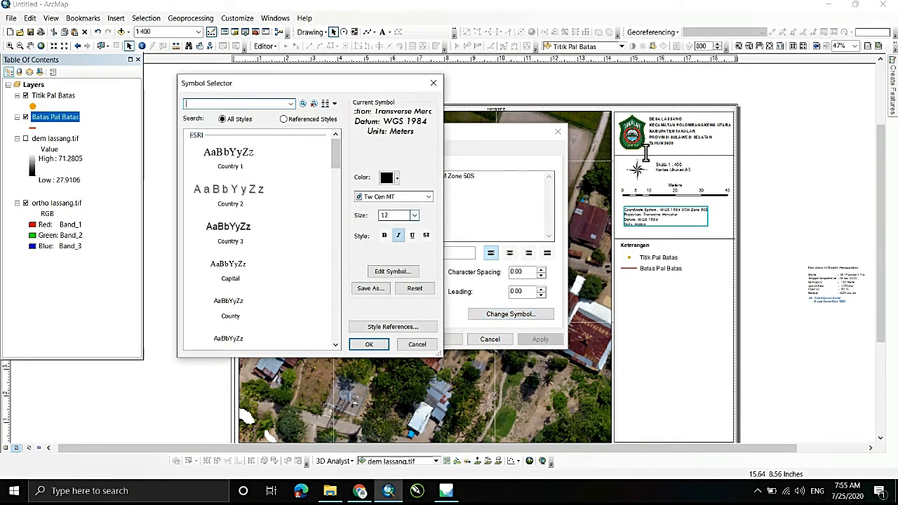
pyautogui.doubleClick(385, 216)
pyautogui.write('13')
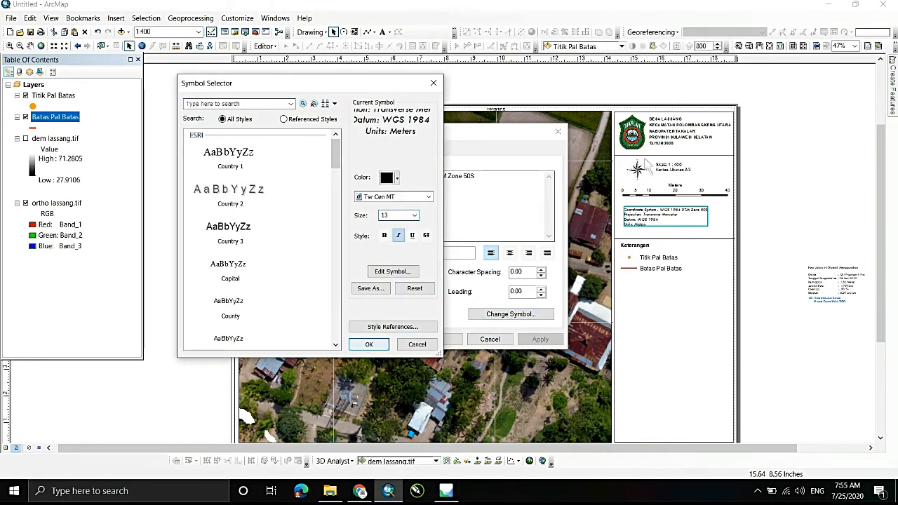
pyautogui.press('Return')
pyautogui.press('Return')
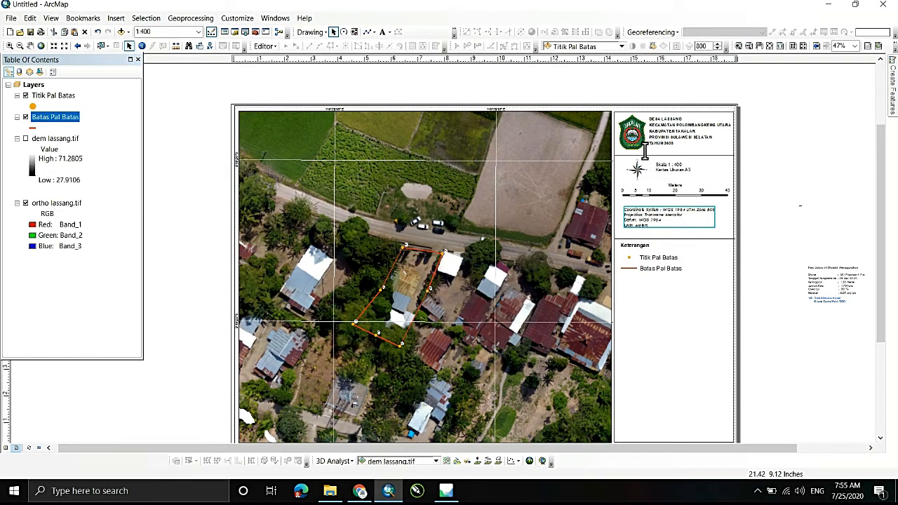
# - Shift the divider above the legend slightly up and place a copy of it just below the legend
pyautogui.click(799, 206)
pyautogui.click(669, 239)
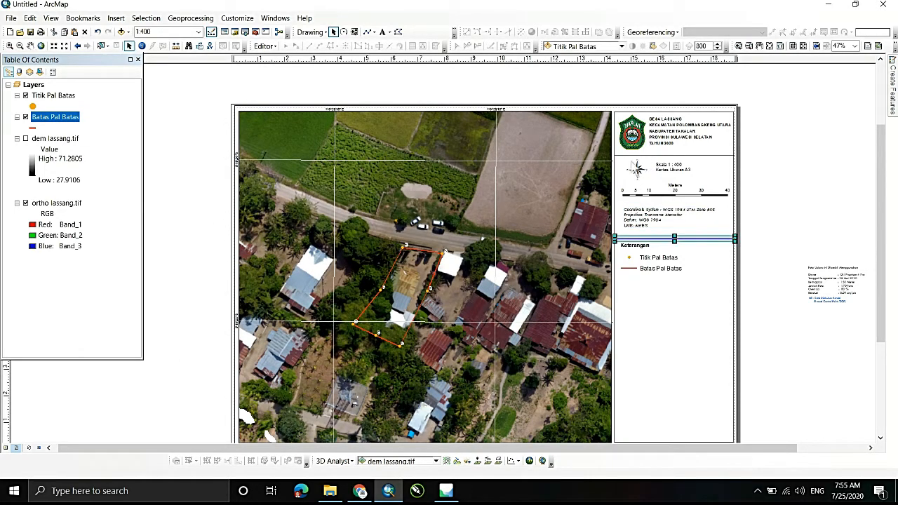
pyautogui.moveTo(671, 239); pyautogui.dragTo(670, 236)
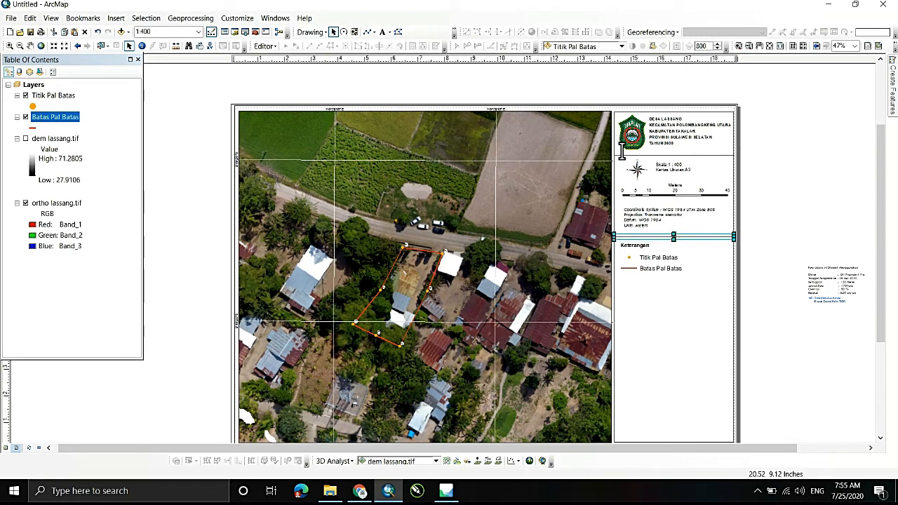
pyautogui.hotkey('ctrl', 'v')
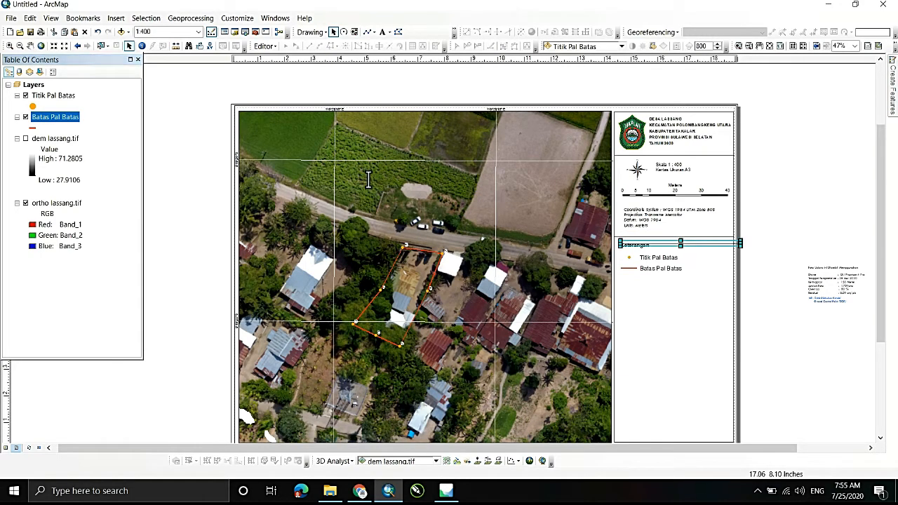
pyautogui.moveTo(698, 243); pyautogui.dragTo(694, 286)
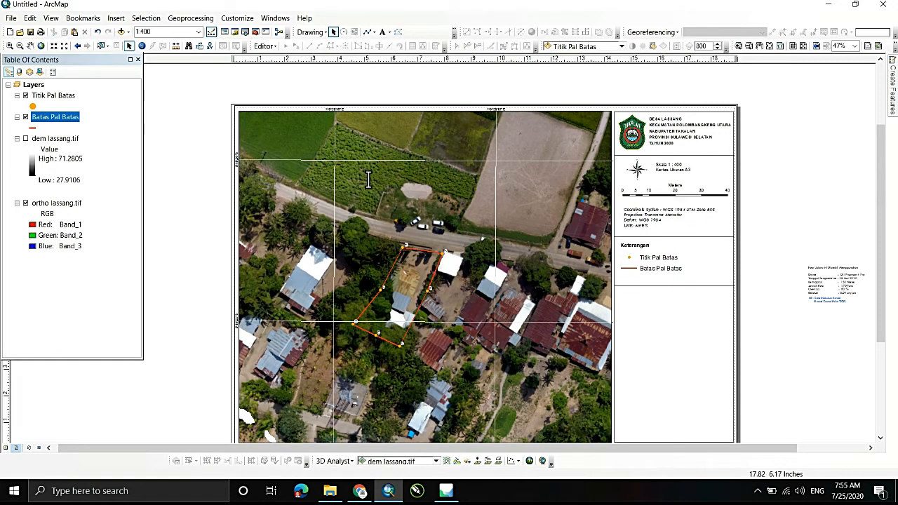
# - Move the grouped aerial photo information text into the section below the legend and ungroup it
pyautogui.moveTo(835, 284); pyautogui.dragTo(646, 310)
pyautogui.doubleClick(646, 309)
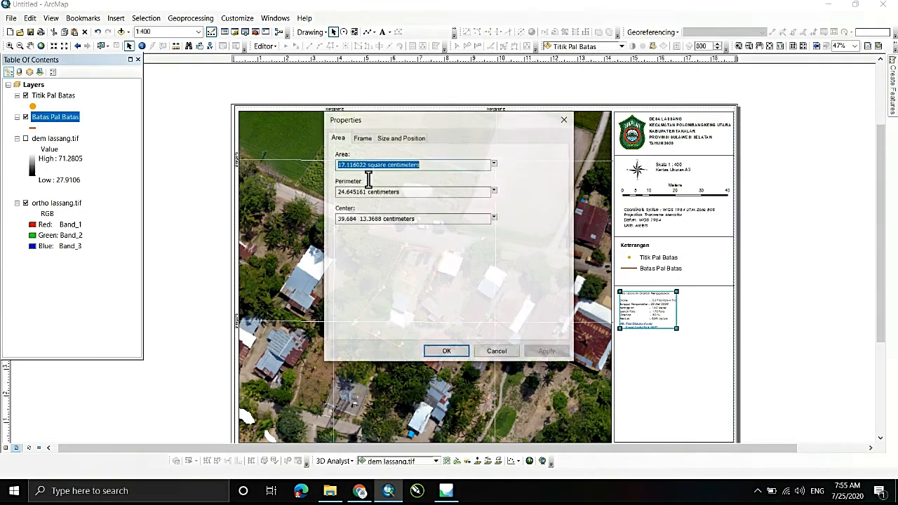
pyautogui.click(564, 120)
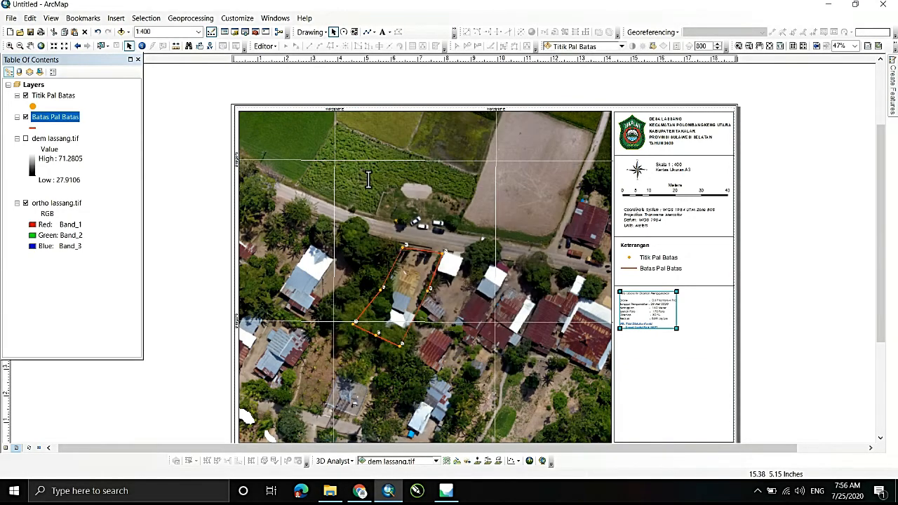
pyautogui.rightClick(641, 311)
pyautogui.click(672, 214)
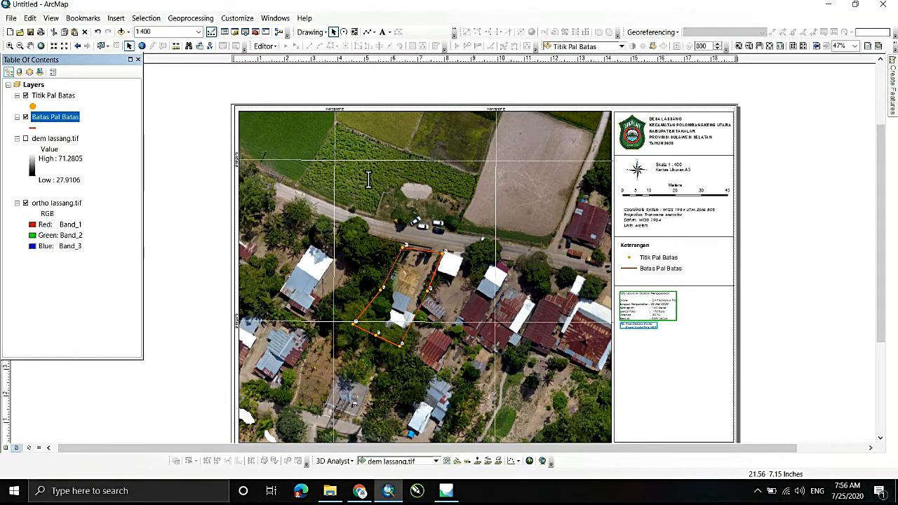
# - In the aerial photo information text, set Tanggal Pengambilan to 24 Juli 2020 and Ketinggian to 50 Meter
pyautogui.doubleClick(648, 308)
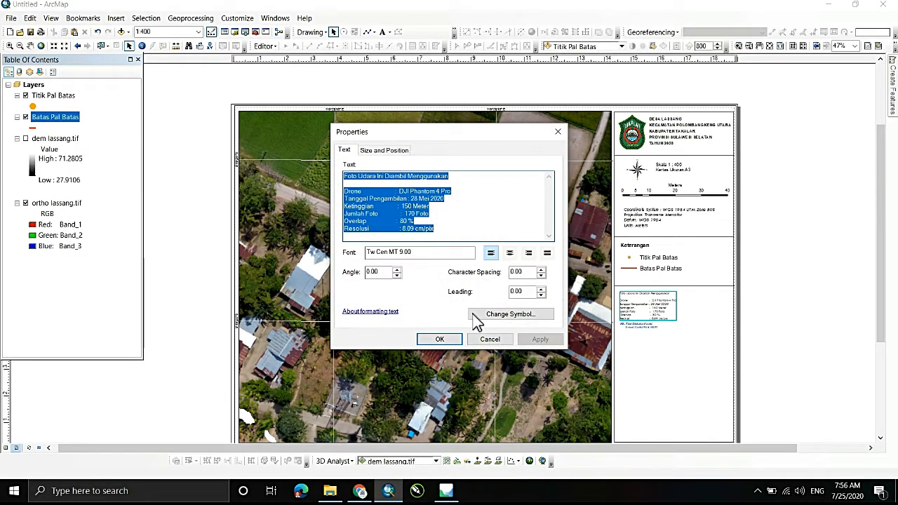
pyautogui.click(429, 198)
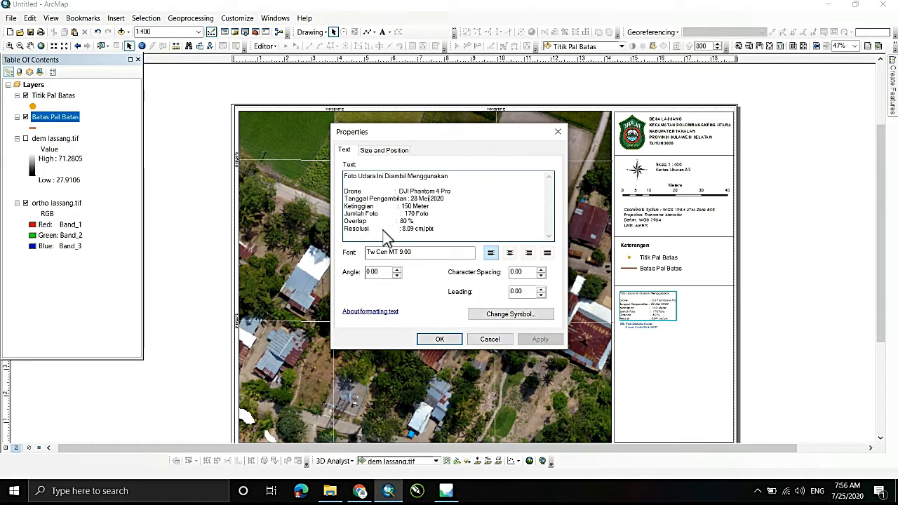
pyautogui.press('BackSpace')
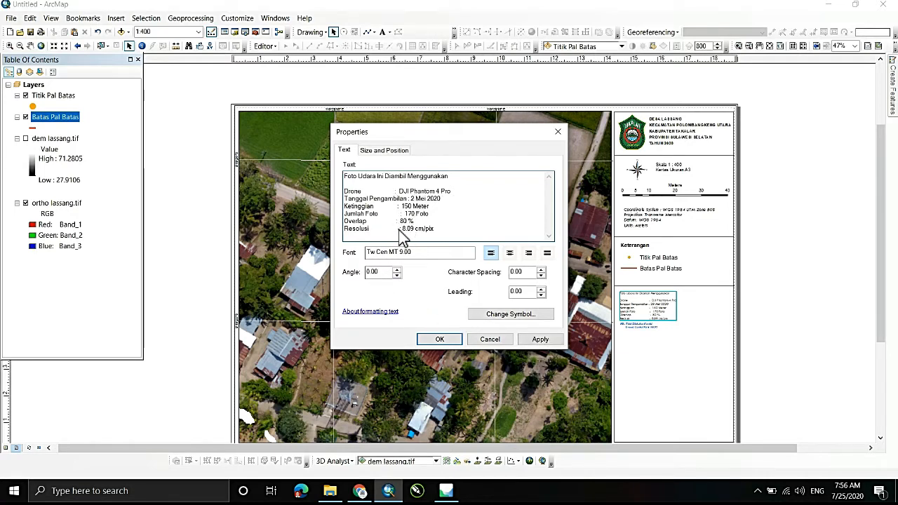
pyautogui.write('4')
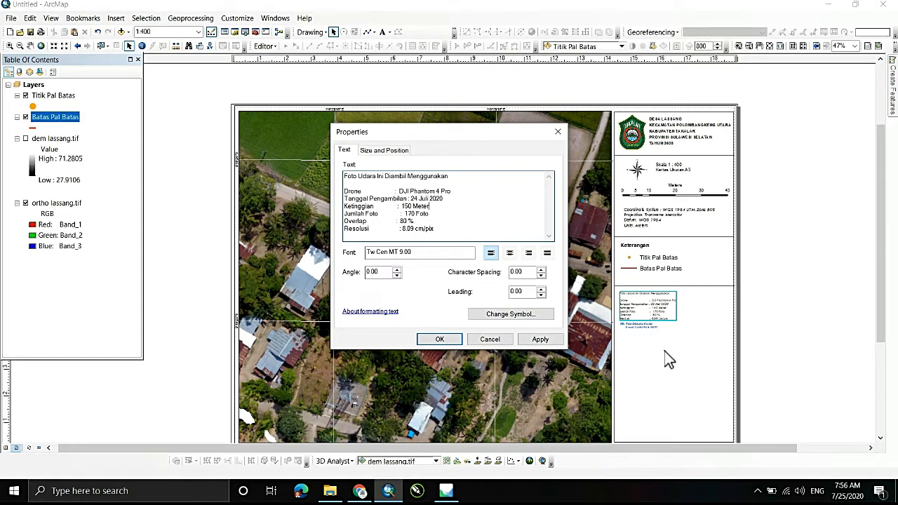
pyautogui.press('Left')
pyautogui.press('Left')
pyautogui.press('Left')
pyautogui.press('Left')
pyautogui.press('Left')
pyautogui.press('Left')
pyautogui.press('BackSpace')
# - Check the number of drone photos in the Lassang folder in File Explorer and set Jumlah Foto to 65 Foto
pyautogui.click(329, 490)
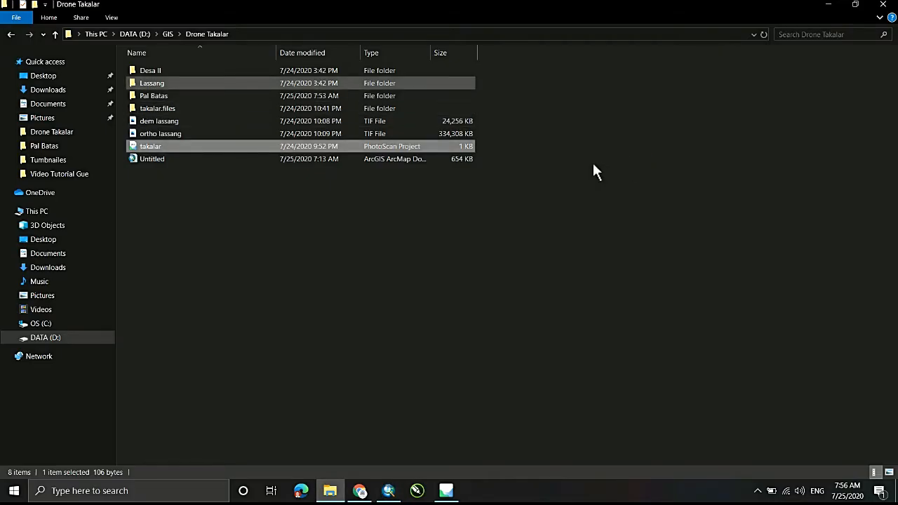
pyautogui.click(151, 83)
pyautogui.press('Return')
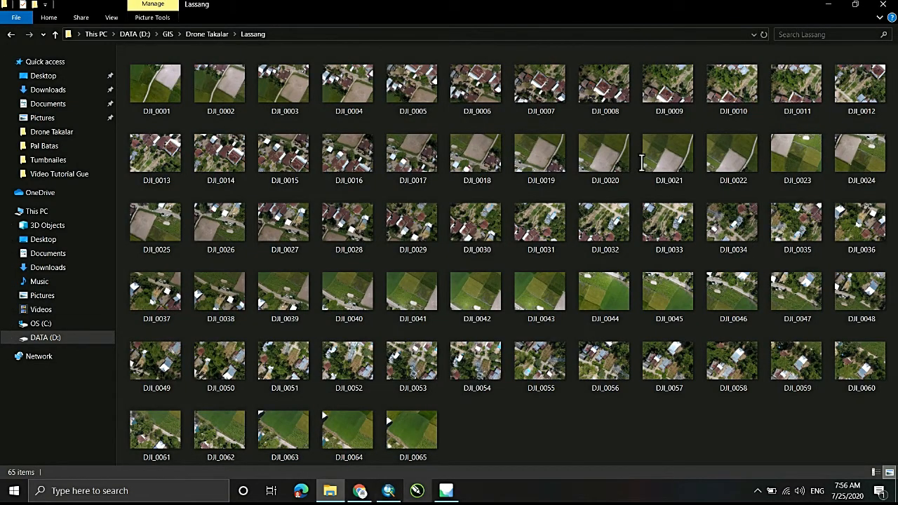
pyautogui.hotkey('alt', 'Tab')
pyautogui.press('Down')
pyautogui.press('Right')
pyautogui.press('Right')
pyautogui.press('Right')
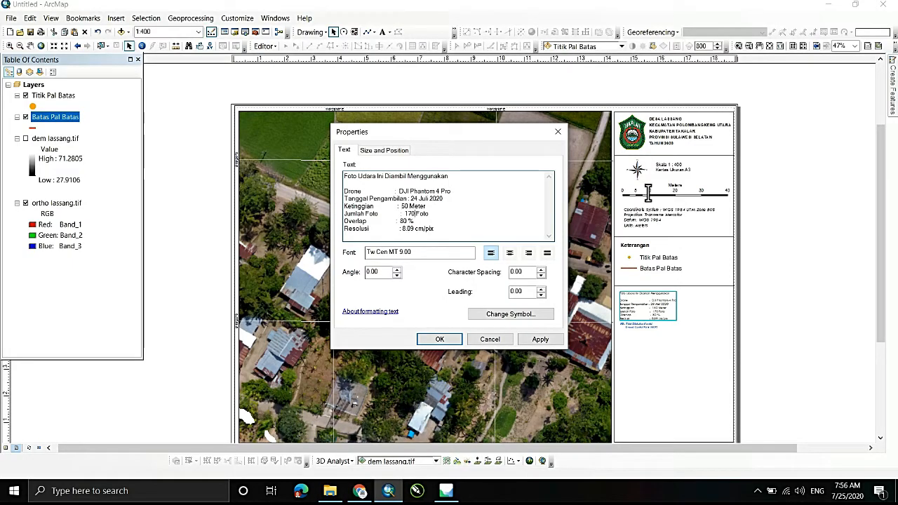
pyautogui.press('BackSpace')
pyautogui.press('BackSpace')
pyautogui.press('BackSpace')
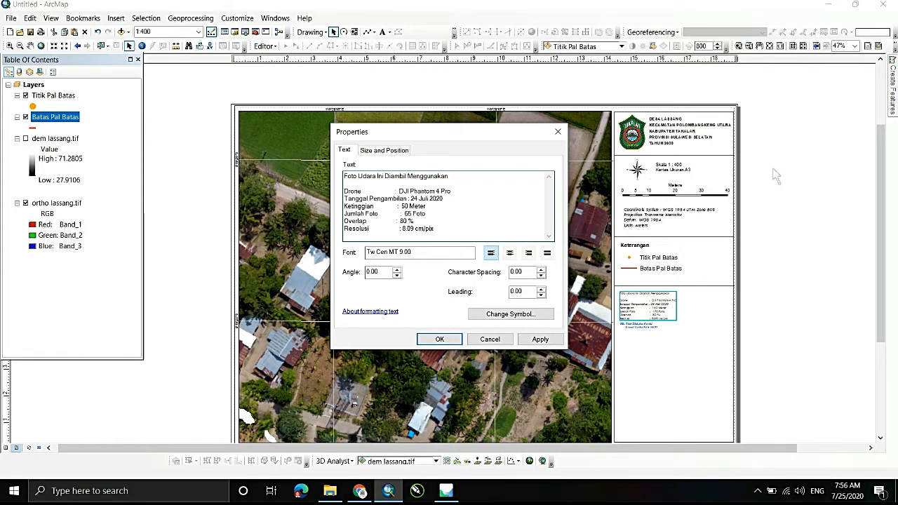
# - Look up the orthomosaic resolution in Agisoft Metashape, close that program, and set Resolusi to 2.09 cm/pix in the ArcMap text
pyautogui.hotkey('shift', 'End')
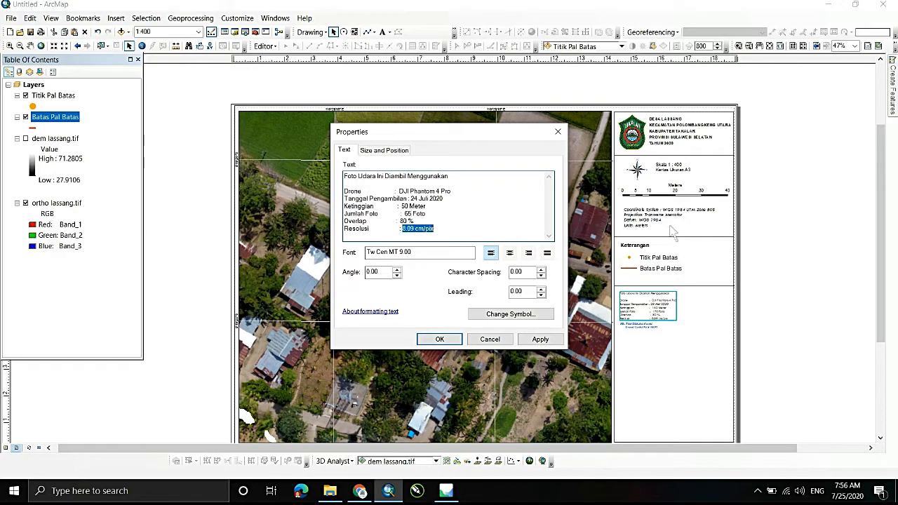
pyautogui.hotkey('alt', 'Tab')
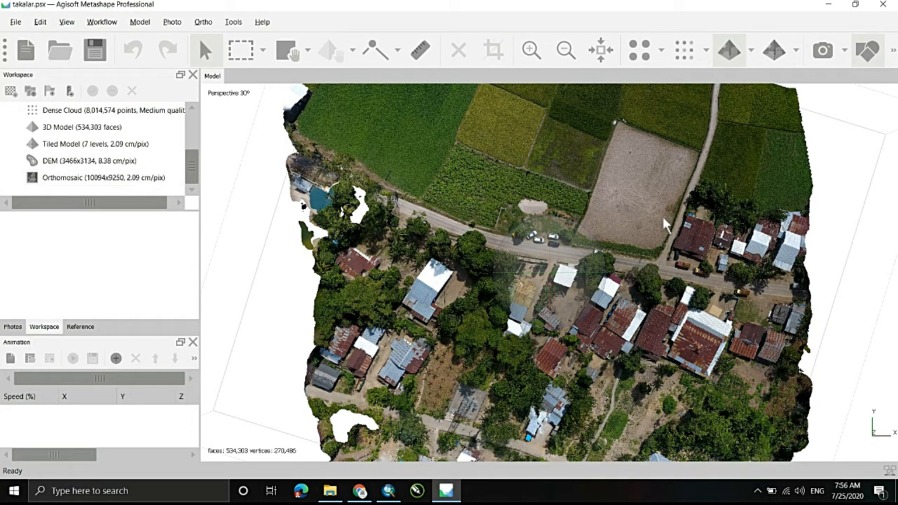
pyautogui.hotkey('alt', 'Tab')
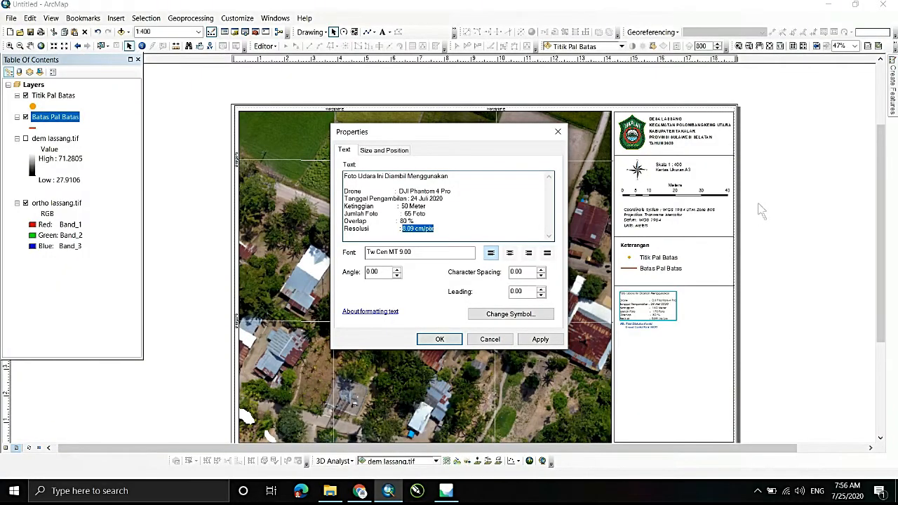
pyautogui.press('Right')
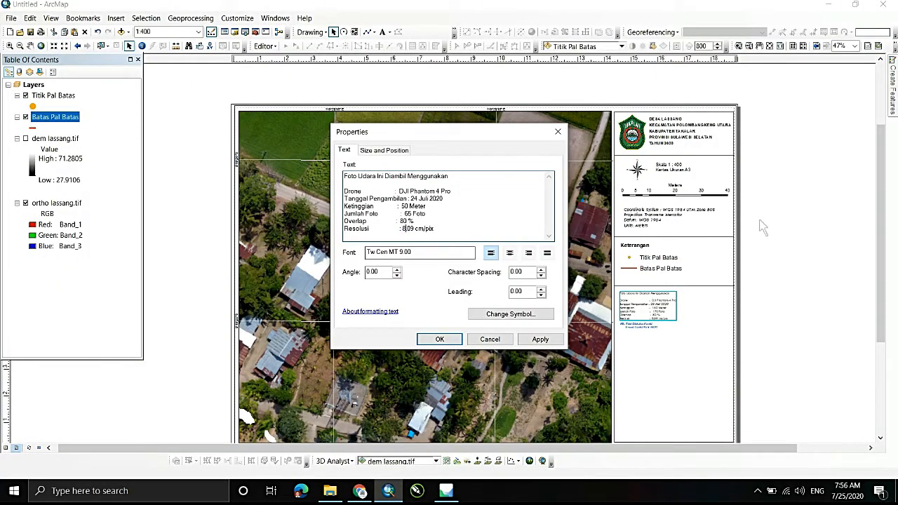
pyautogui.hotkey('alt', 'Tab')
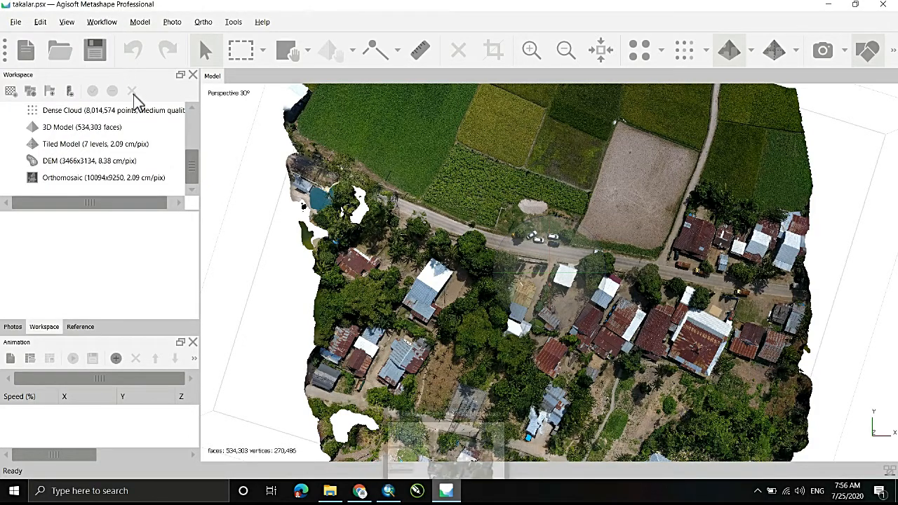
pyautogui.hotkey('alt', 'F4')
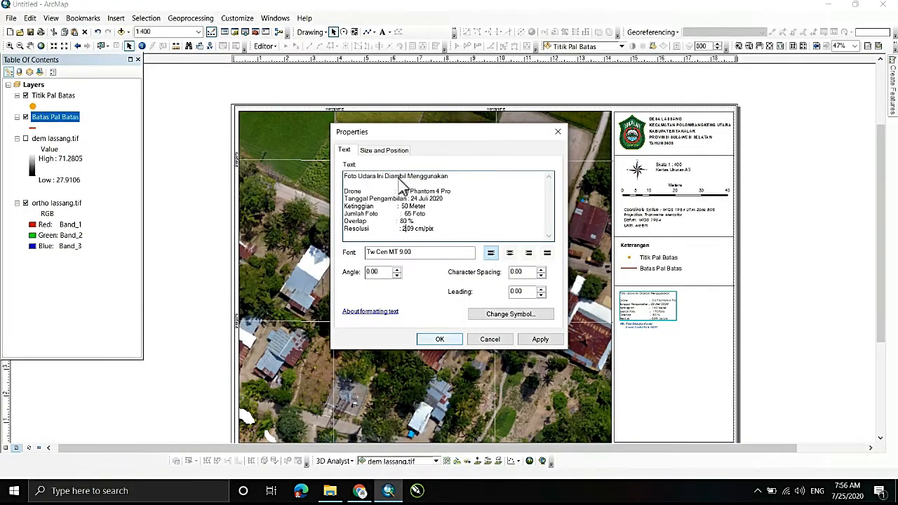
pyautogui.click(439, 339)
# - Move the NB note lower in the side panel and set the aerial photo information text to size 13
pyautogui.rightClick(656, 306)
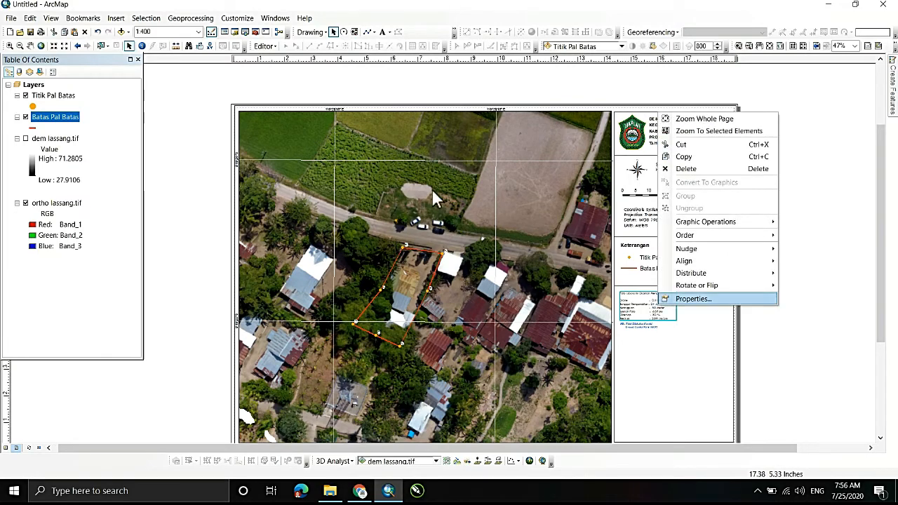
pyautogui.click(770, 309)
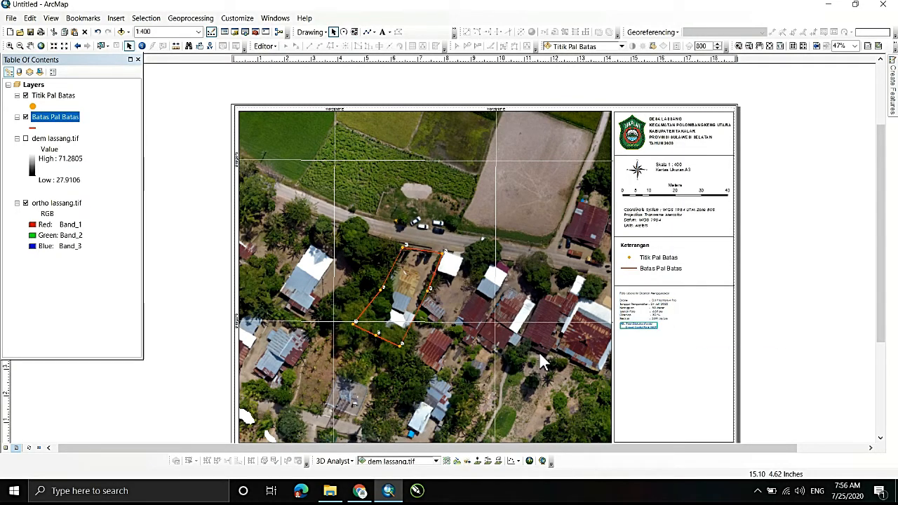
pyautogui.rightClick(624, 307)
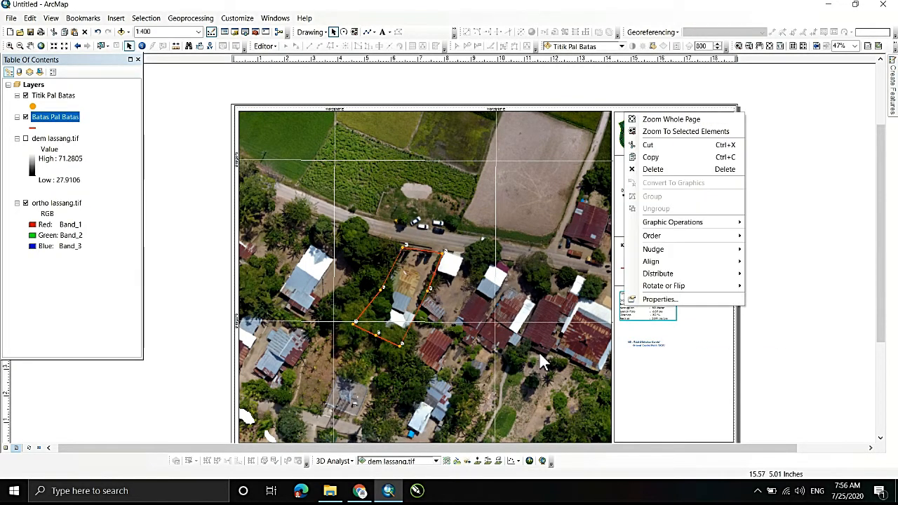
pyautogui.click(652, 300)
pyautogui.click(505, 315)
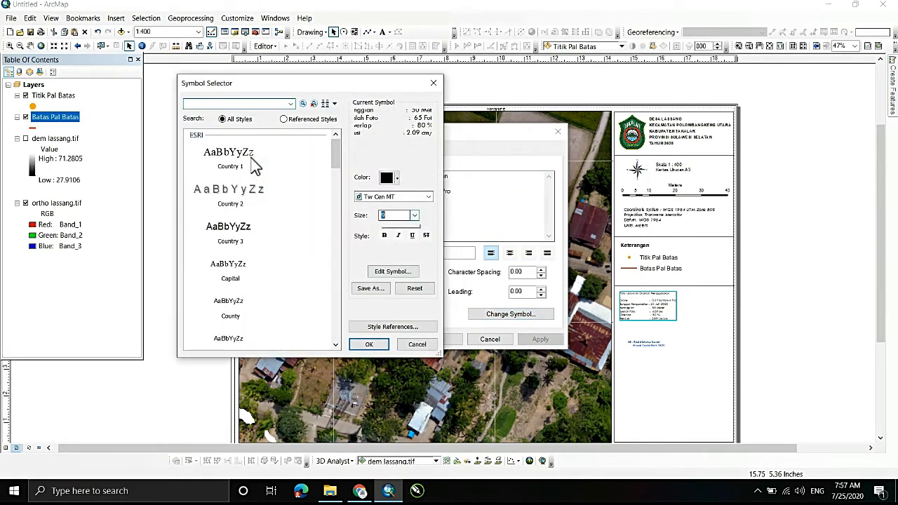
pyautogui.click(394, 248)
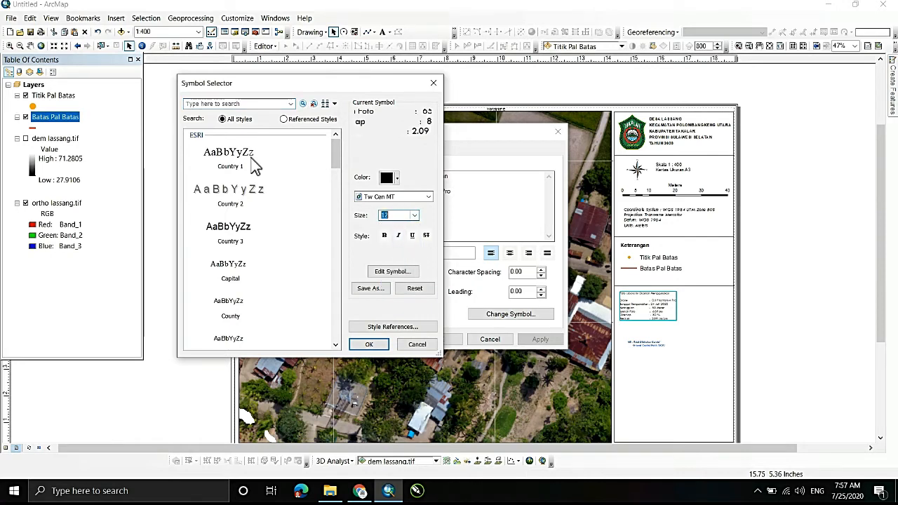
pyautogui.write('13')
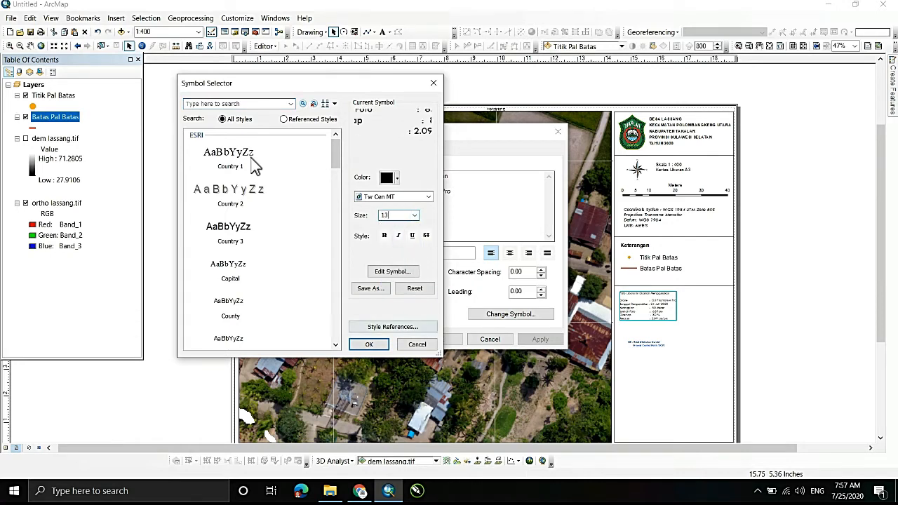
pyautogui.click(368, 343)
pyautogui.click(439, 339)
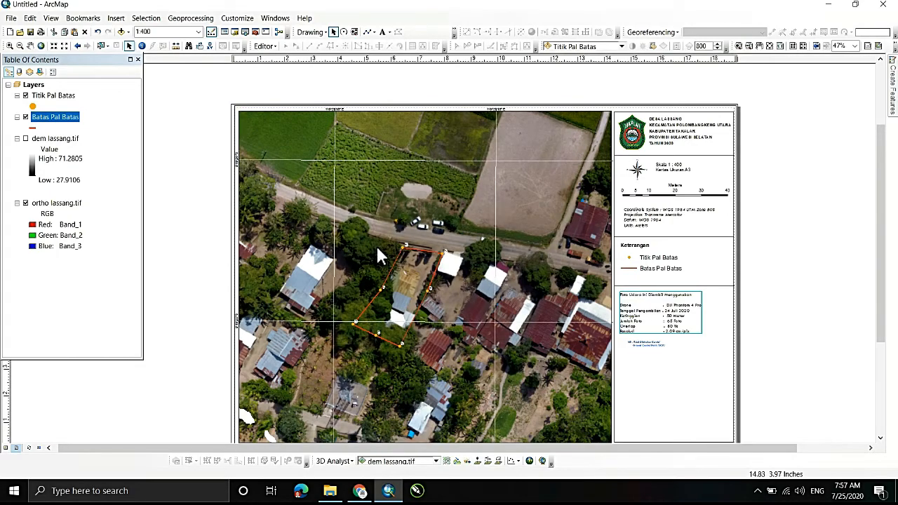
# - Join the NB note's text into the single line "NB : Tidak Dilakukan Koreksi Ground Control Point (GCP)"
pyautogui.click(646, 344)
pyautogui.rightClick(646, 344)
pyautogui.click(685, 338)
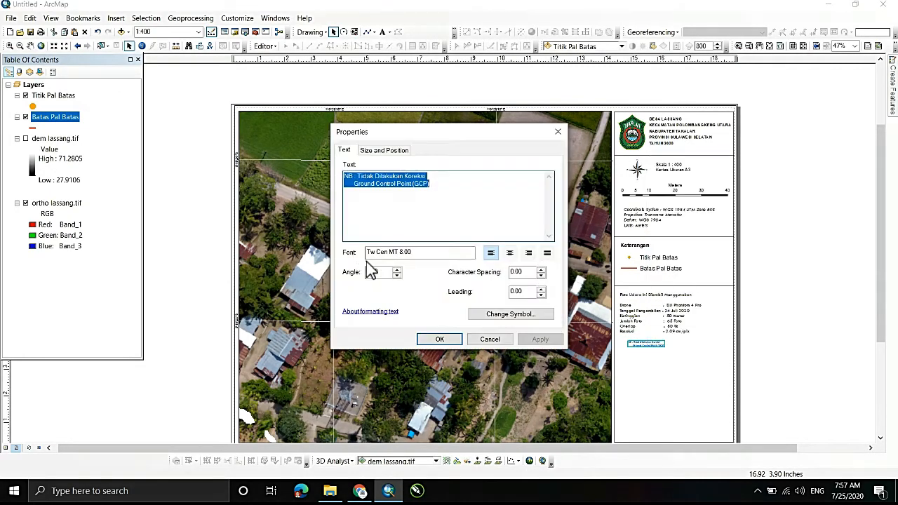
pyautogui.click(349, 184)
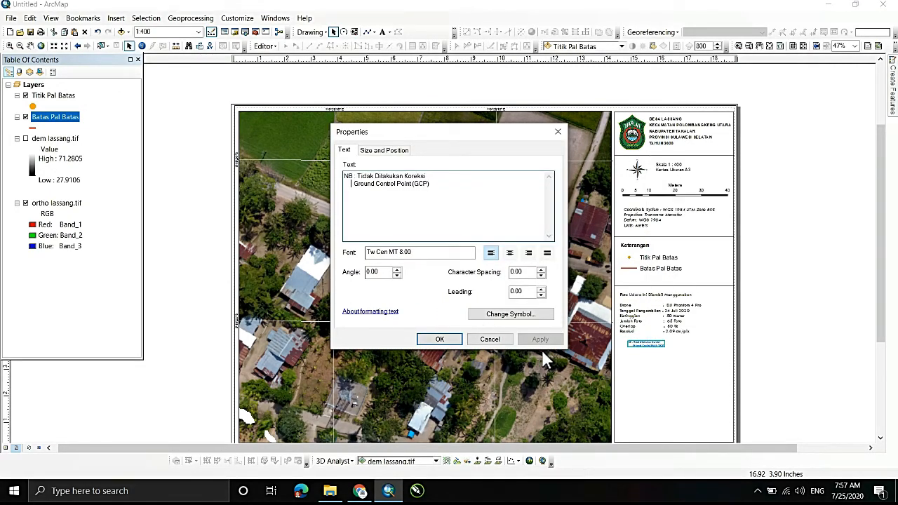
pyautogui.press('BackSpace')
pyautogui.press('BackSpace')
pyautogui.press('BackSpace')
pyautogui.press('BackSpace')
pyautogui.press('BackSpace')
pyautogui.press('BackSpace')
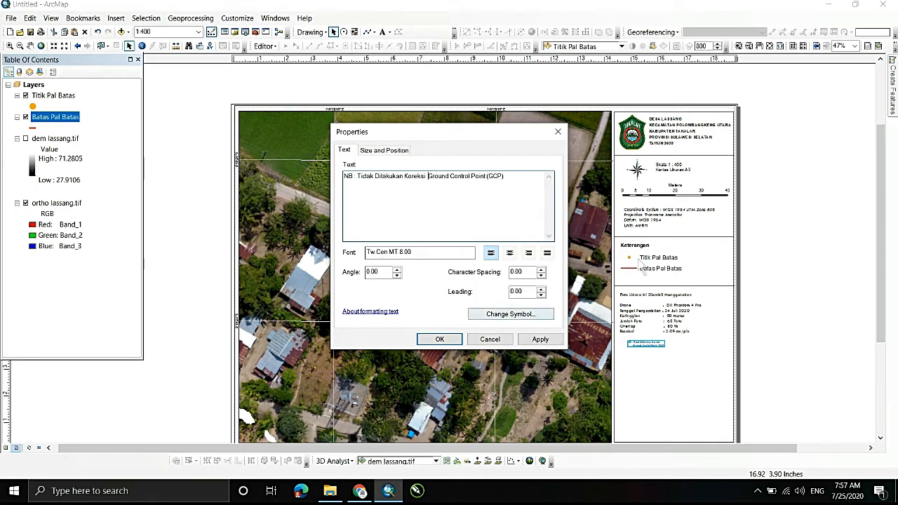
# - Set the NB note's font size to 12 and place it directly below the Resolusi line, aligned with the aerial photo information
pyautogui.click(511, 314)
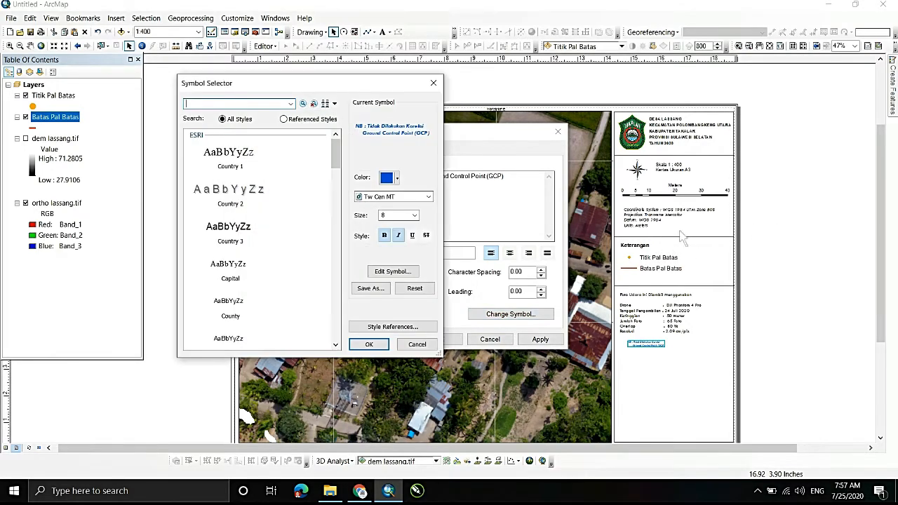
pyautogui.click(415, 215)
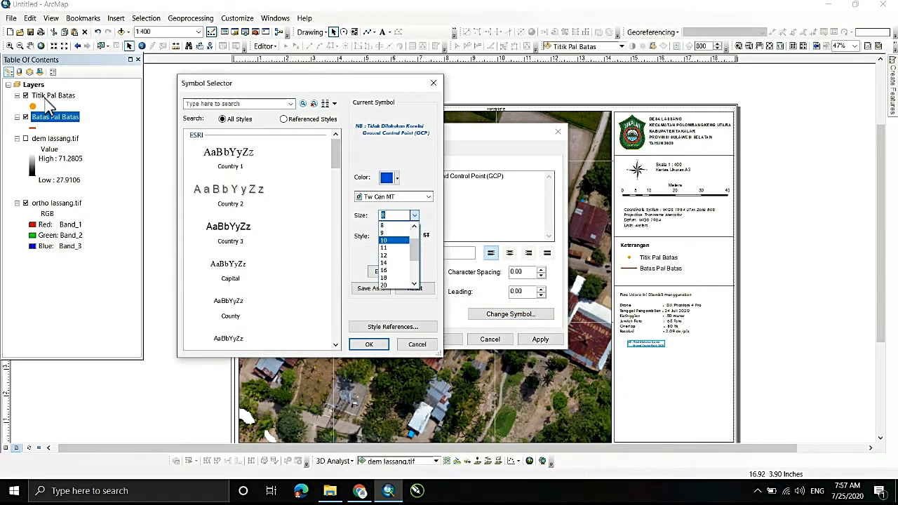
pyautogui.click(392, 255)
pyautogui.click(369, 344)
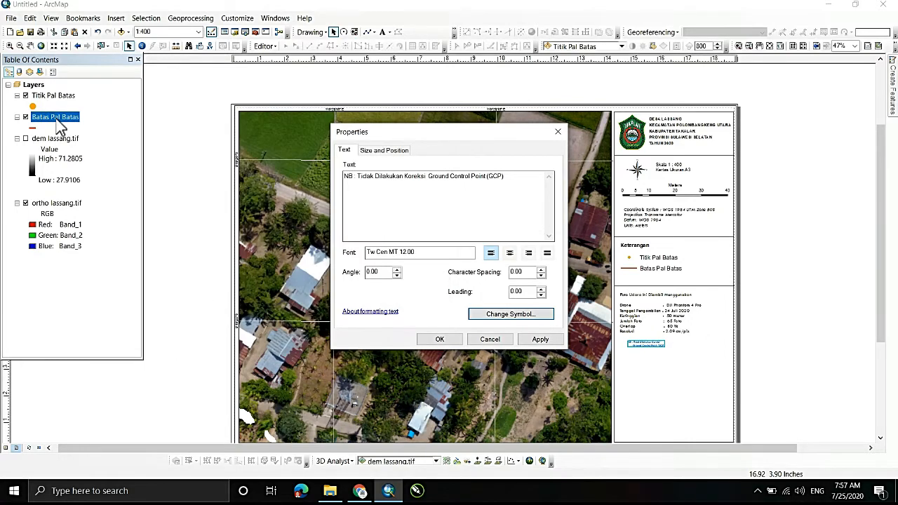
pyautogui.click(438, 339)
pyautogui.moveTo(650, 343); pyautogui.dragTo(643, 340)
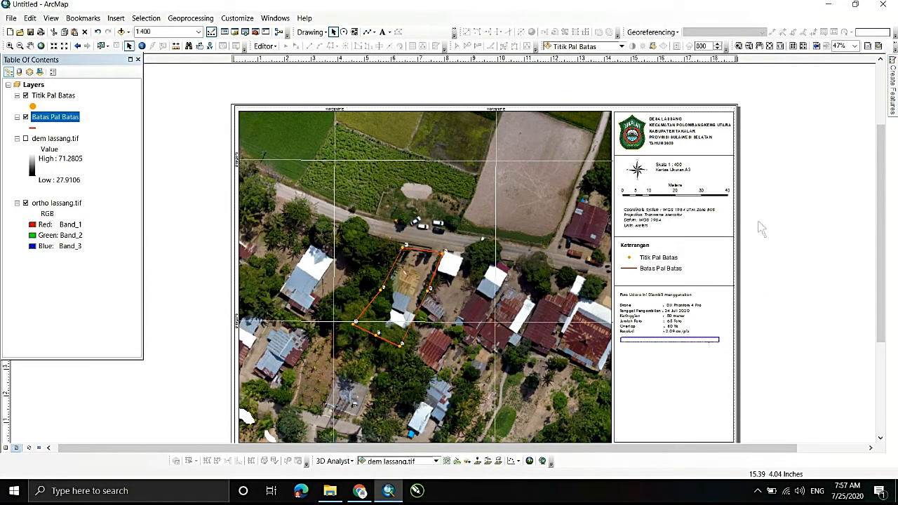
# - Duplicate the divider line under the legend and place the copy just below the NB note
pyautogui.click(723, 285)
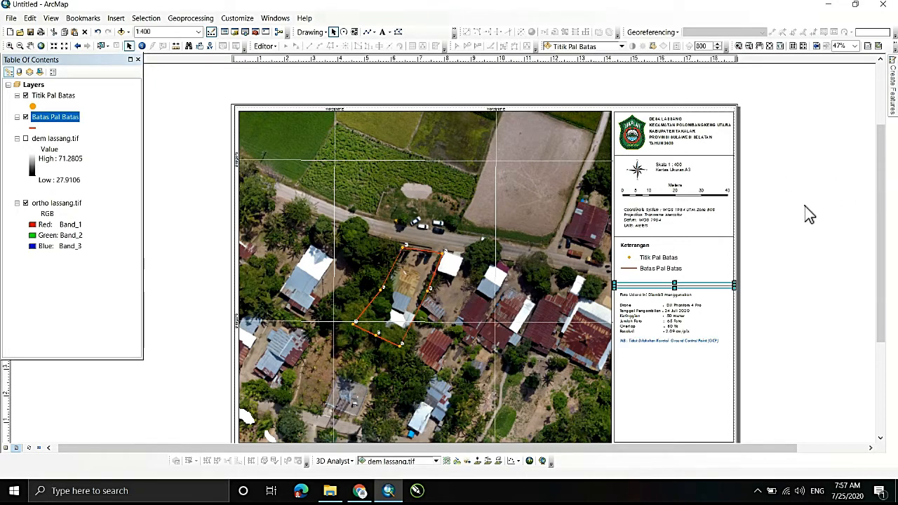
pyautogui.hotkey('ctrl', 'v')
pyautogui.moveTo(730, 291); pyautogui.dragTo(724, 347)
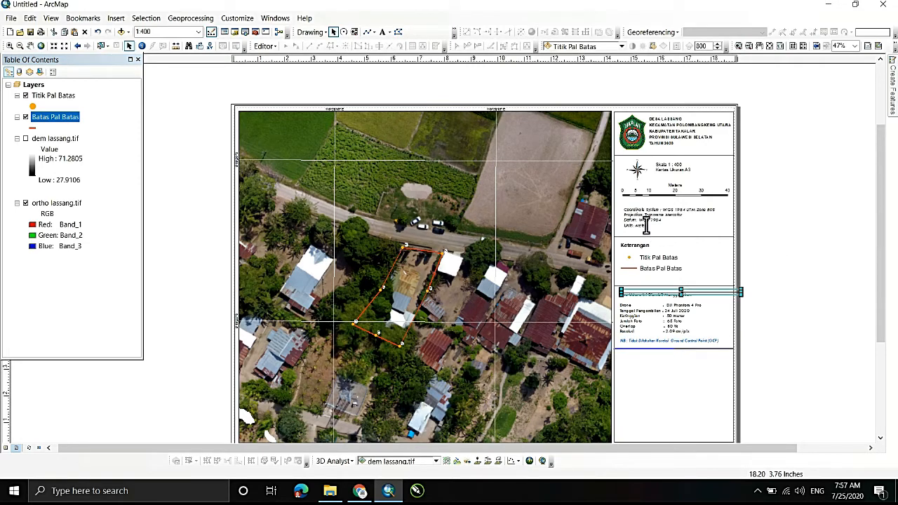
# - Insert a new data frame into the map layout
pyautogui.scroll(-1, 651, 200)
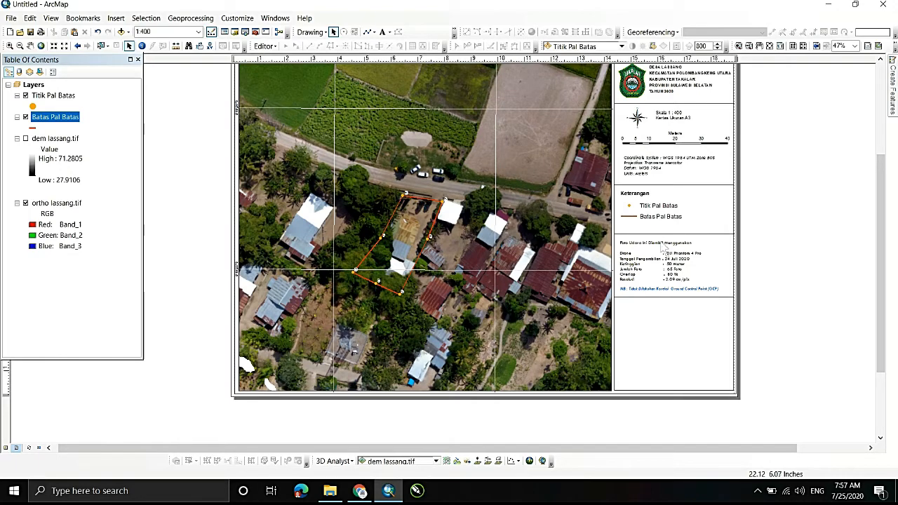
pyautogui.scroll(1, 721, 232)
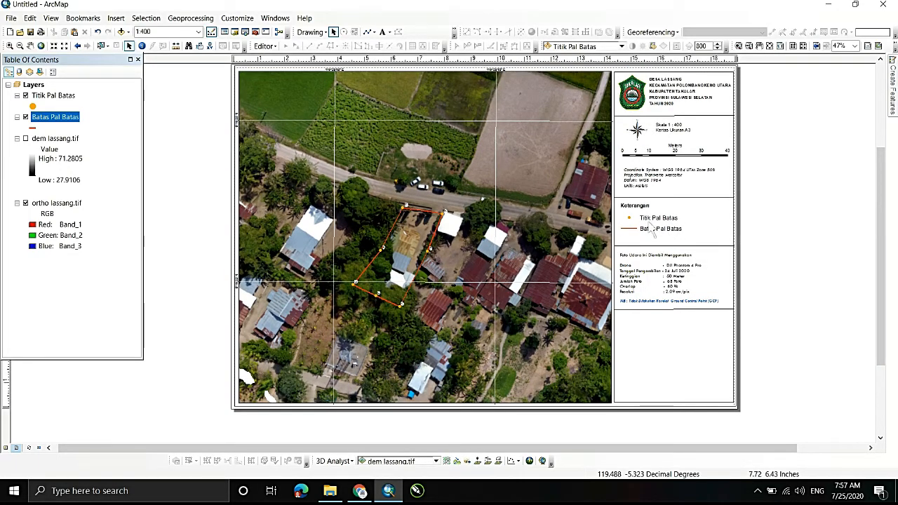
pyautogui.hotkey('alt', 'i')
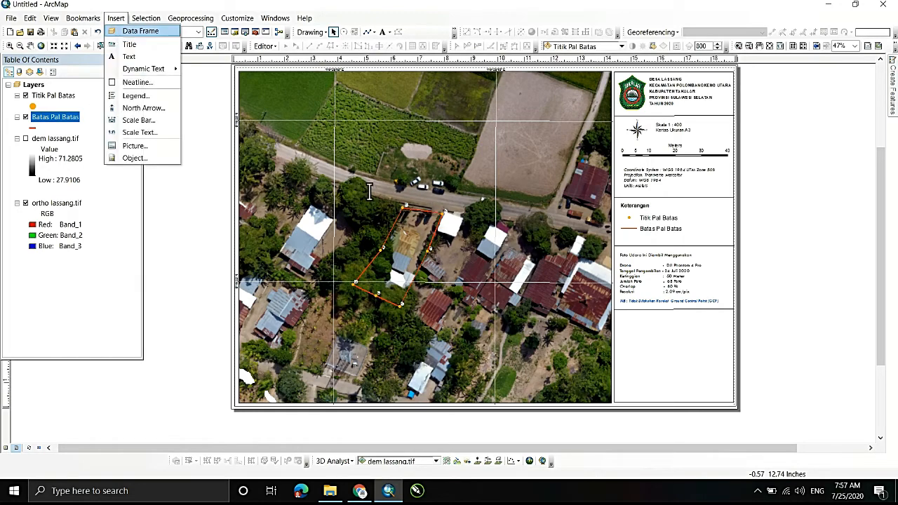
pyautogui.press('Down')
pyautogui.press('Down')
pyautogui.press('Down')
pyautogui.press('Down')
pyautogui.press('Up')
pyautogui.press('Up')
pyautogui.press('Up')
pyautogui.press('Up')
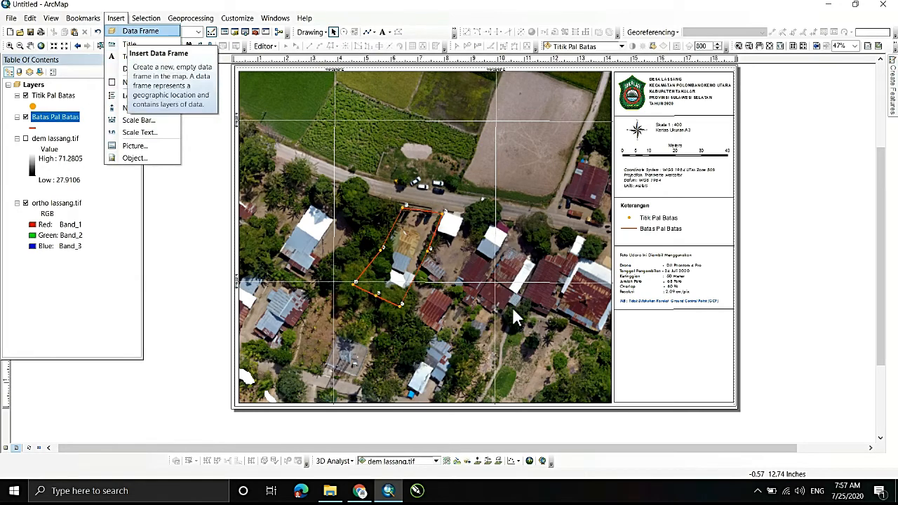
pyautogui.press('Escape')
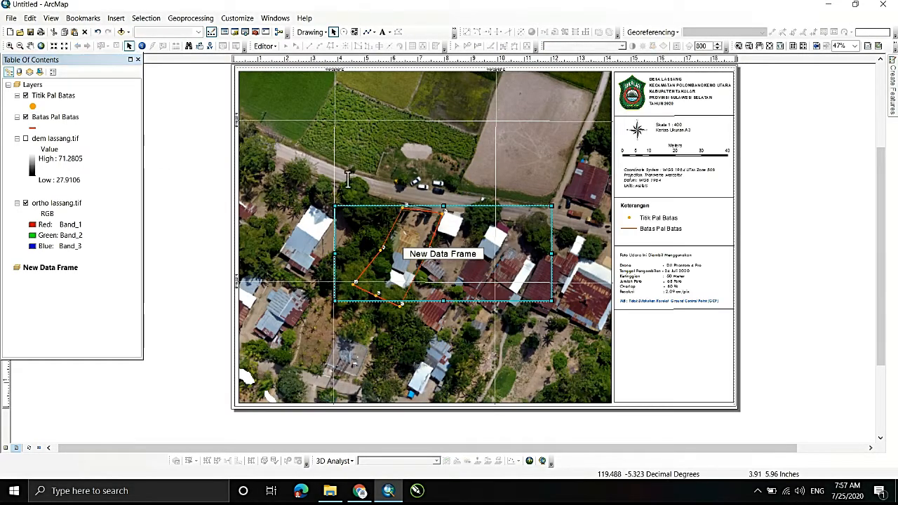
# - Move the new data frame into the empty section below the NB note and resize it to fill that section
pyautogui.moveTo(335, 253); pyautogui.dragTo(626, 344)
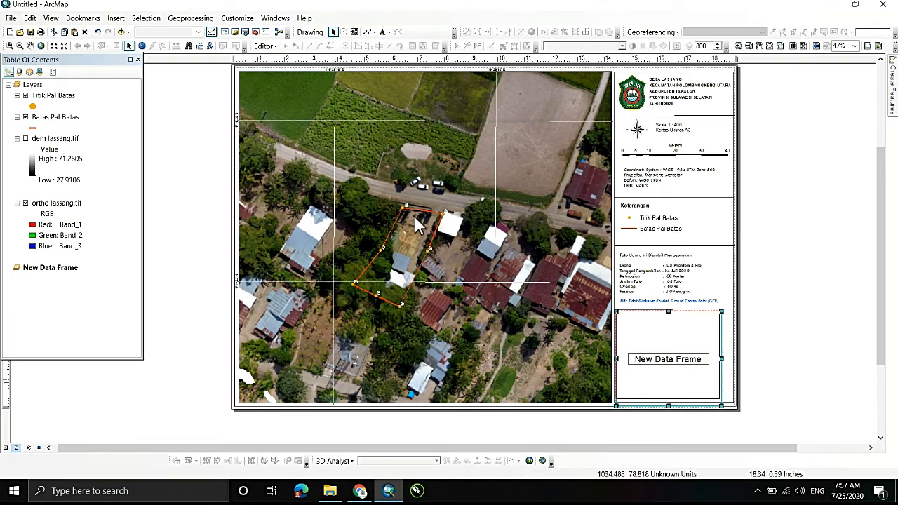
pyautogui.moveTo(719, 354); pyautogui.dragTo(730, 354)
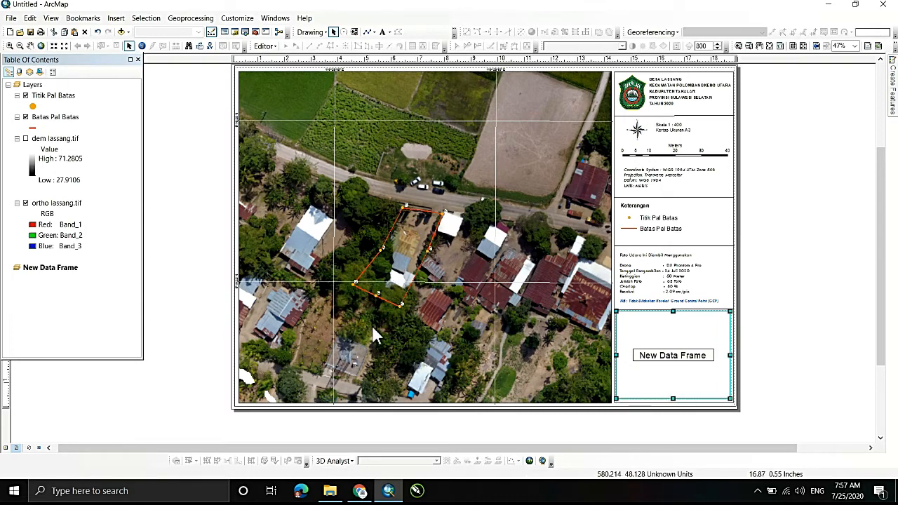
pyautogui.moveTo(672, 398); pyautogui.dragTo(673, 400)
# - Add the image citra sulawesi.ecw from the Pal Batas folder to the new data frame
pyautogui.rightClick(660, 340)
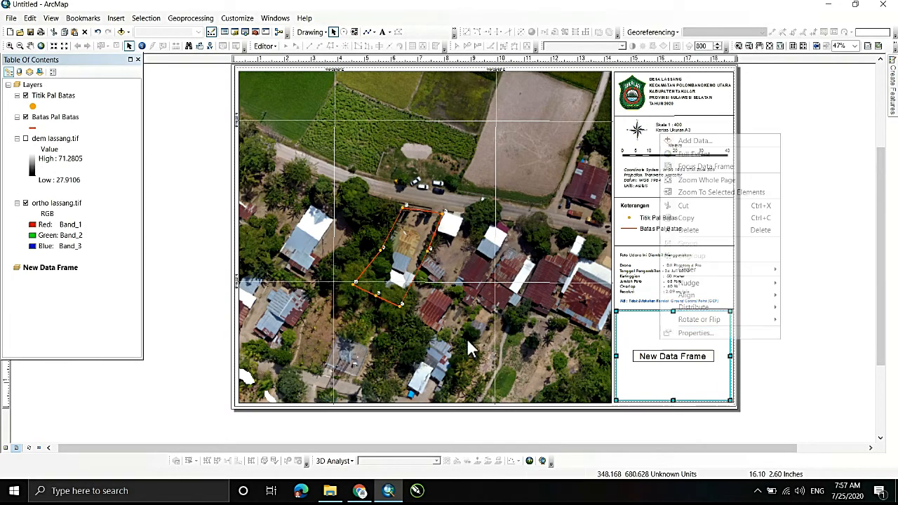
pyautogui.press('Return')
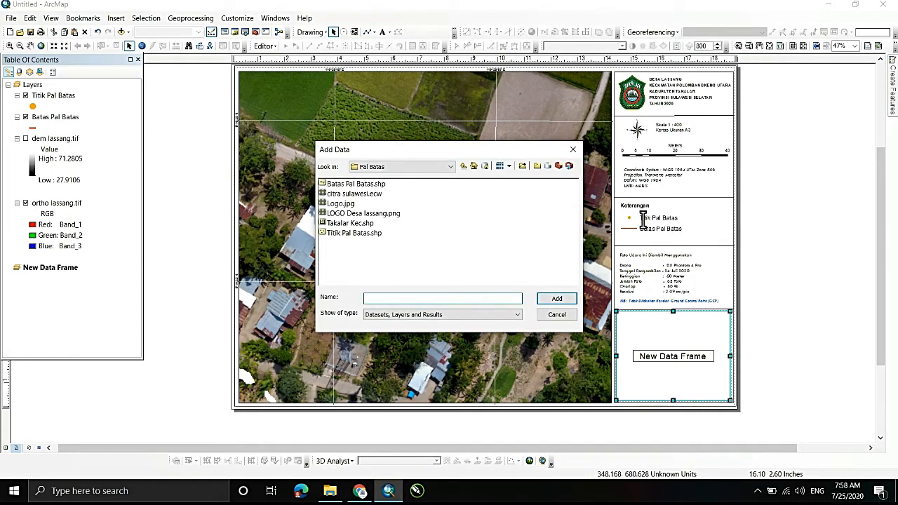
pyautogui.click(354, 194)
pyautogui.click(556, 299)
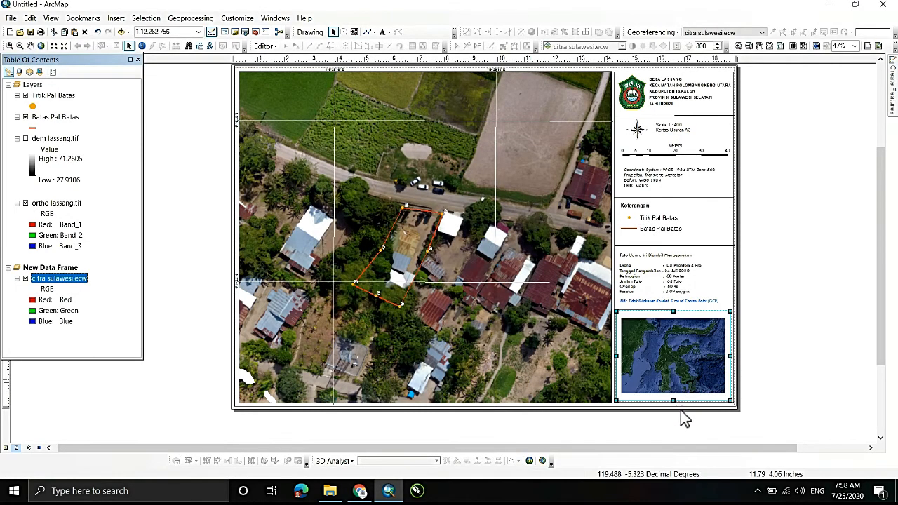
# - Enlarge the Sulawesi imagery to scale 1:10,000,000 so it fills the inset data frame
pyautogui.click(10, 46)
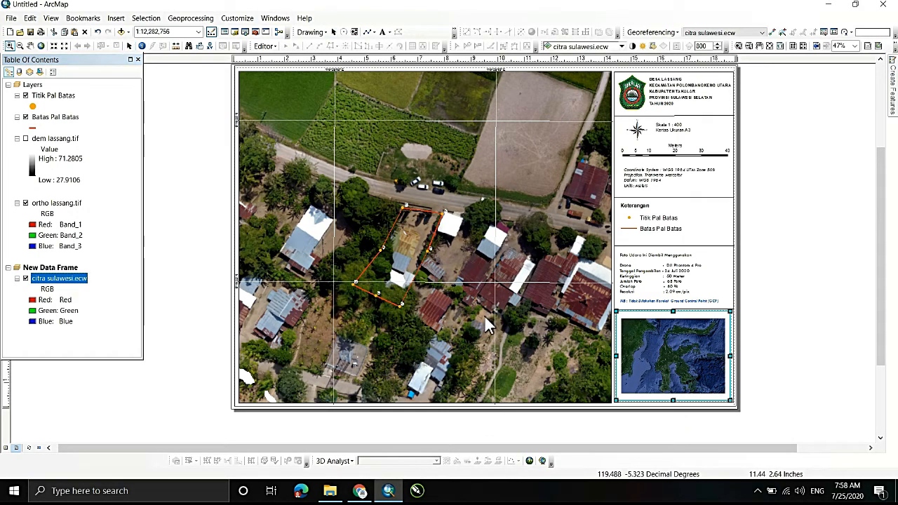
pyautogui.click(671, 370)
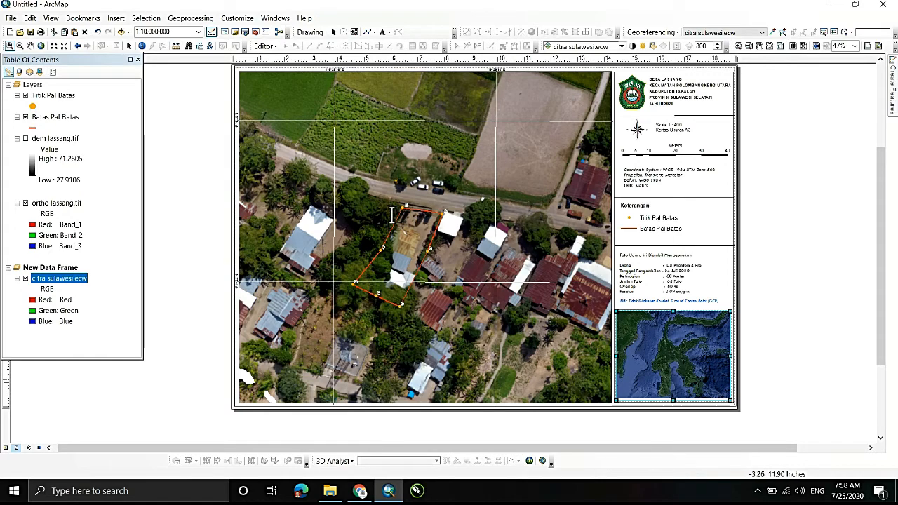
pyautogui.click(129, 46)
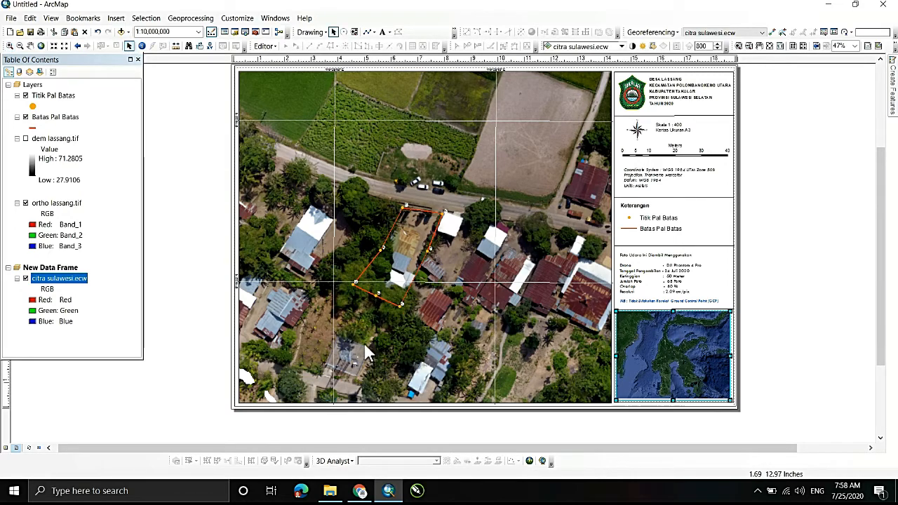
# - Draw a rectangle about 0.18 by 0.16 inches over the southwestern tip of Sulawesi in the inset map
pyautogui.click(375, 32)
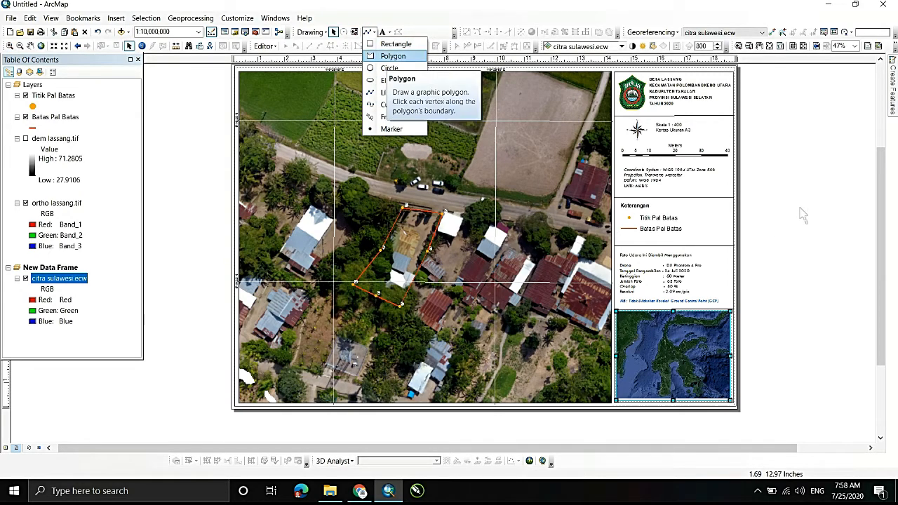
pyautogui.click(391, 44)
pyautogui.moveTo(658, 390); pyautogui.dragTo(662, 395)
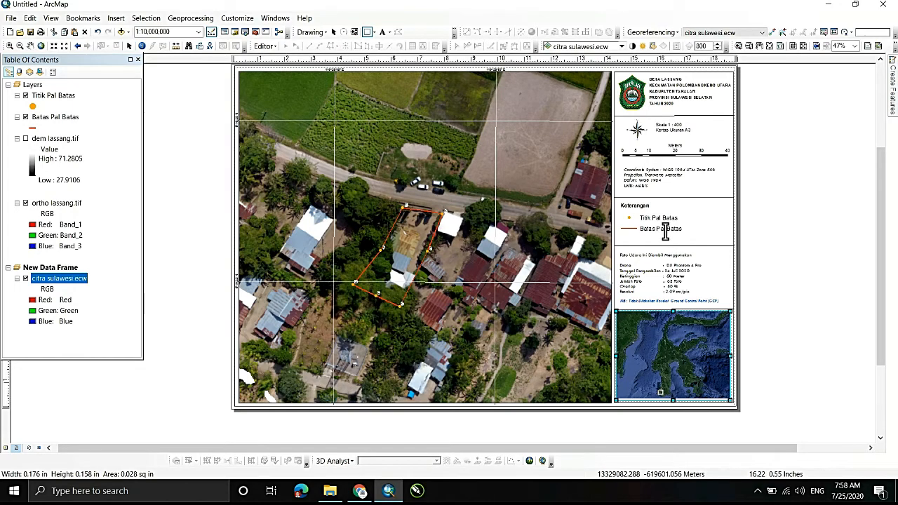
pyautogui.click(779, 209)
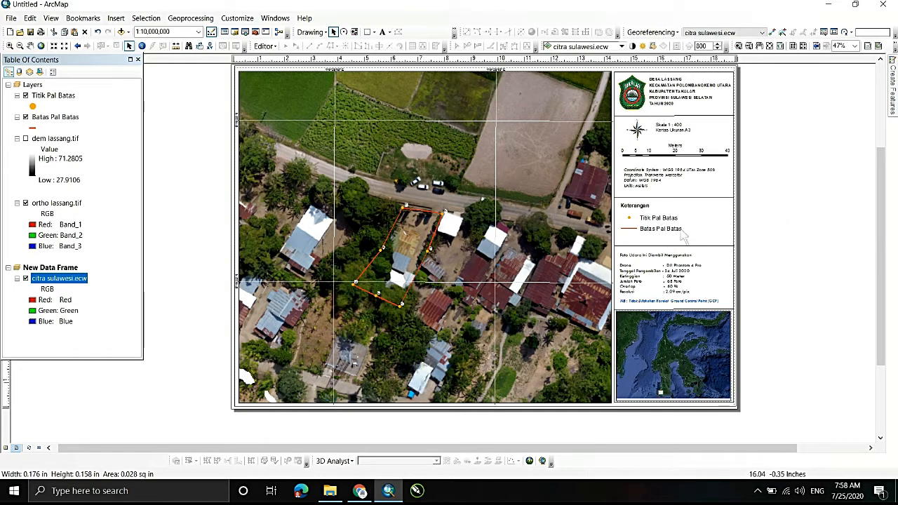
# - Give the inset map's location rectangle no fill and a red outline, and increase its outline width
pyautogui.rightClick(660, 392)
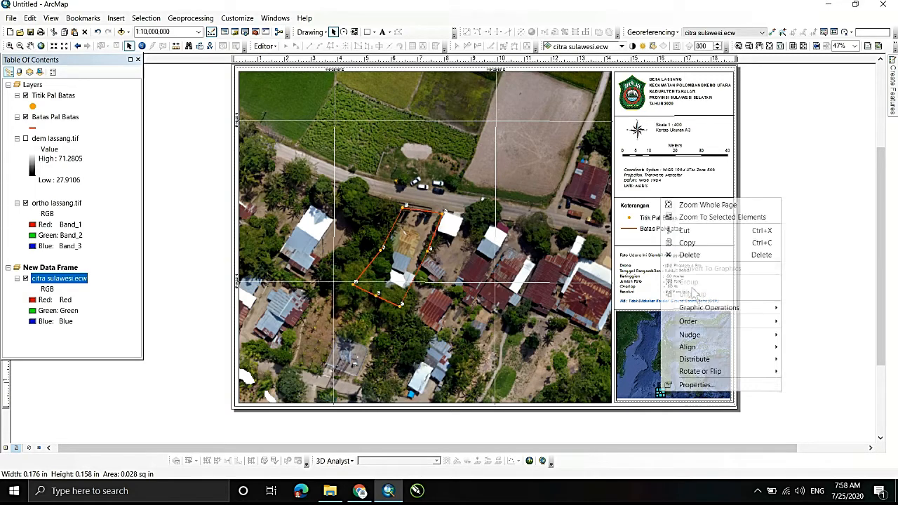
pyautogui.click(706, 384)
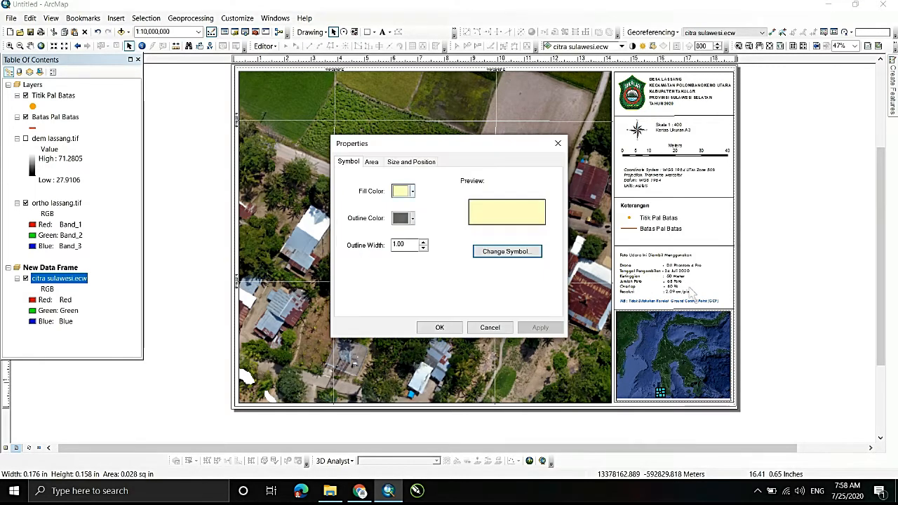
pyautogui.click(411, 191)
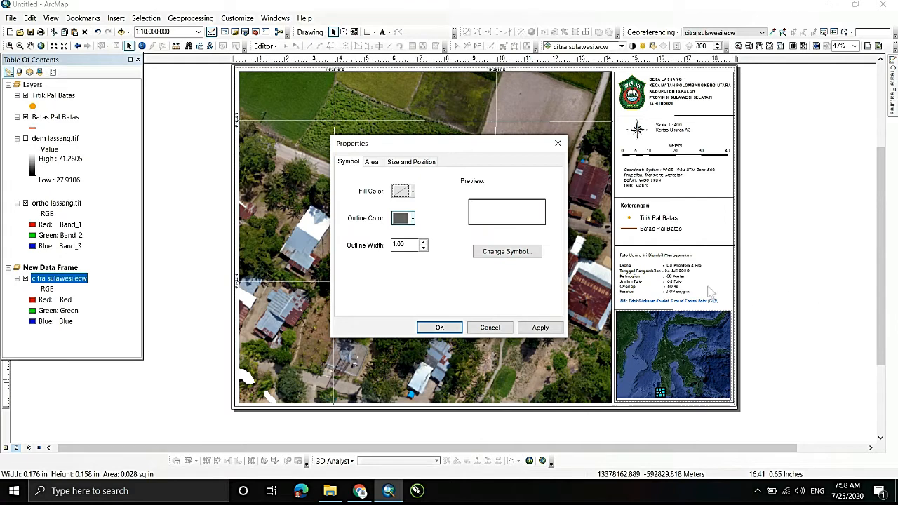
pyautogui.click(412, 218)
pyautogui.click(405, 263)
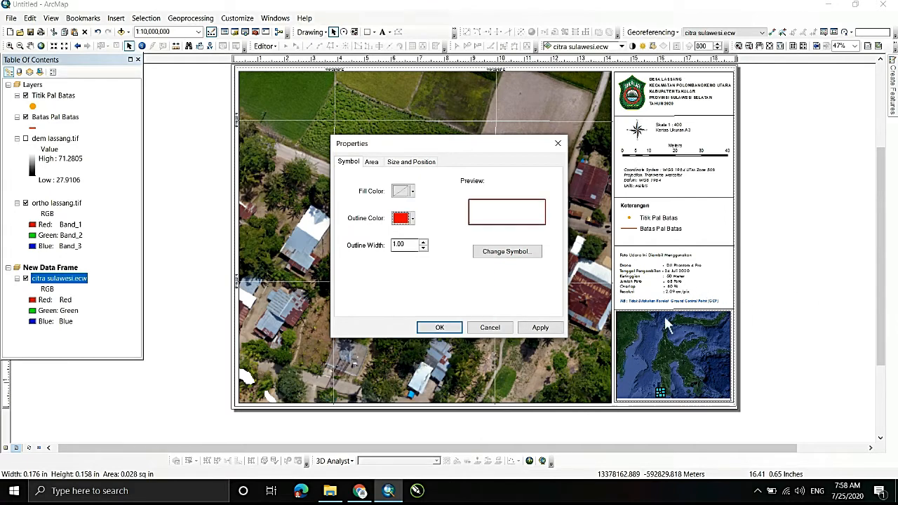
pyautogui.click(423, 242)
pyautogui.click(439, 327)
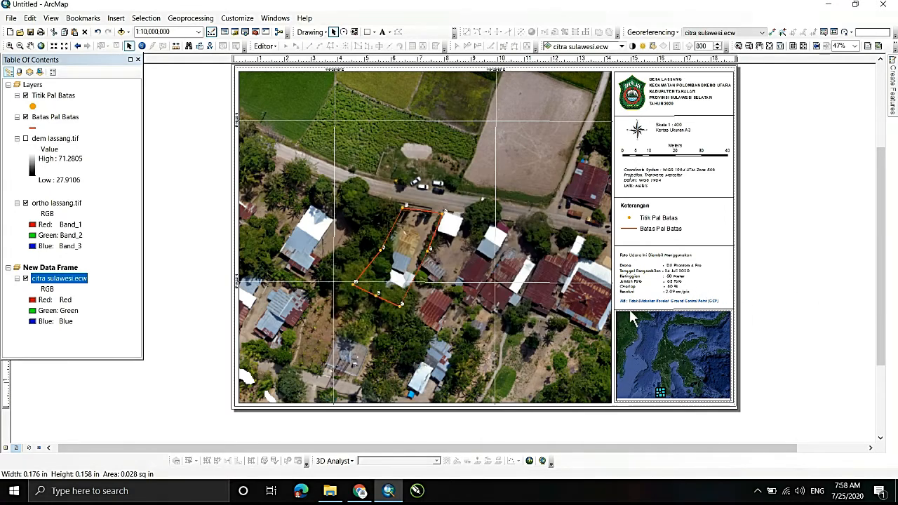
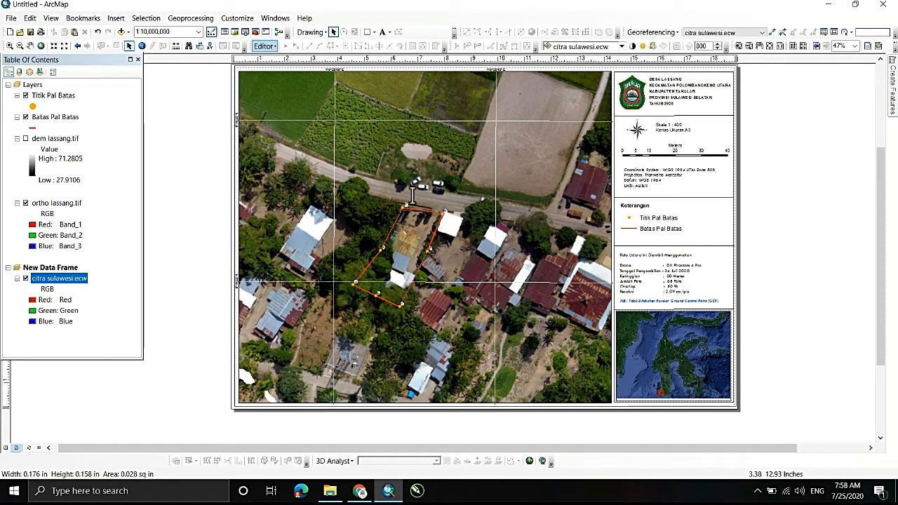
# - Add the text label "Lokasi diPetakan" beside the red location rectangle in the inset map and open its properties
pyautogui.click(115, 19)
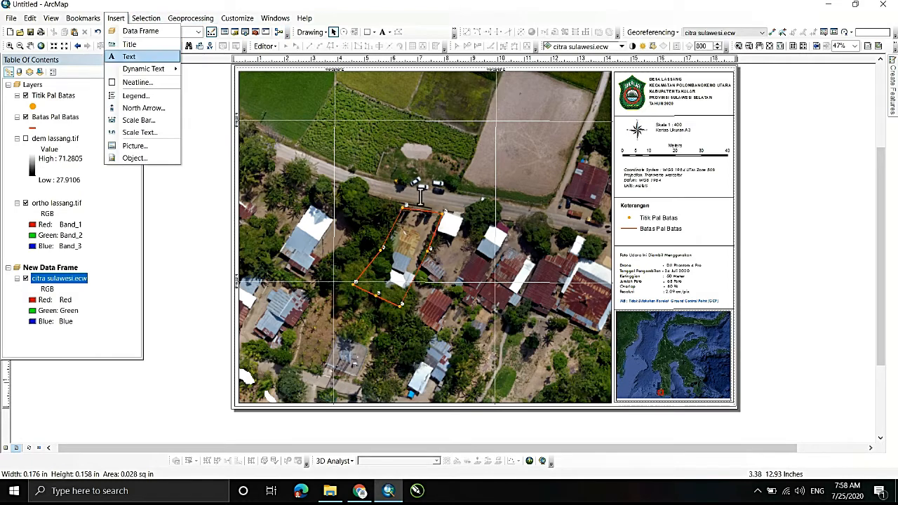
pyautogui.click(129, 56)
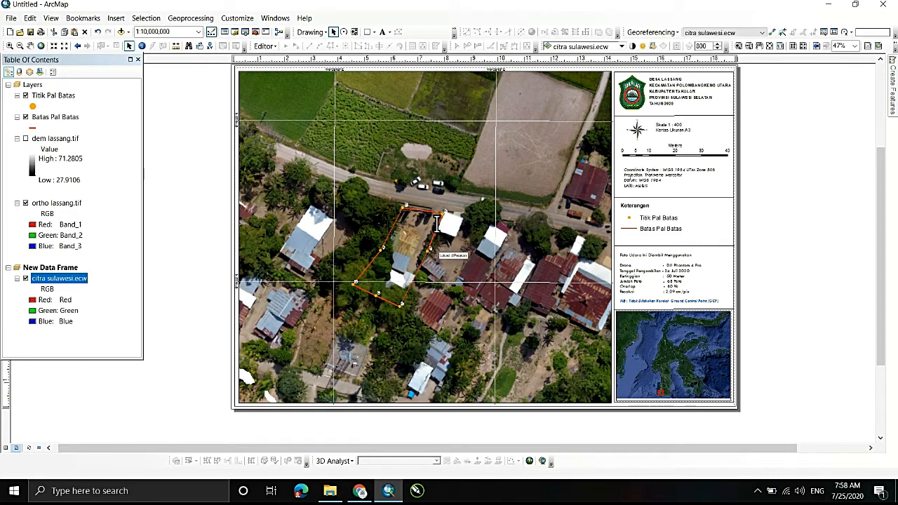
pyautogui.press('Return')
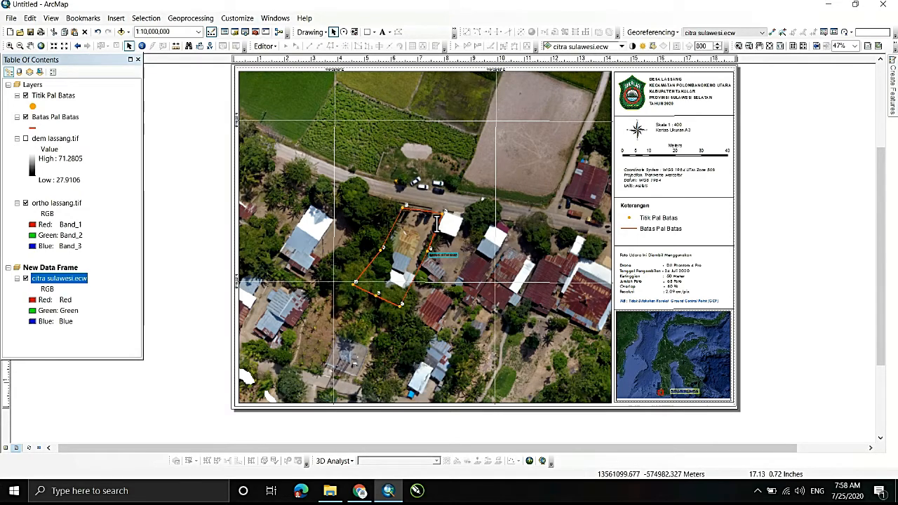
pyautogui.rightClick(684, 390)
pyautogui.click(709, 385)
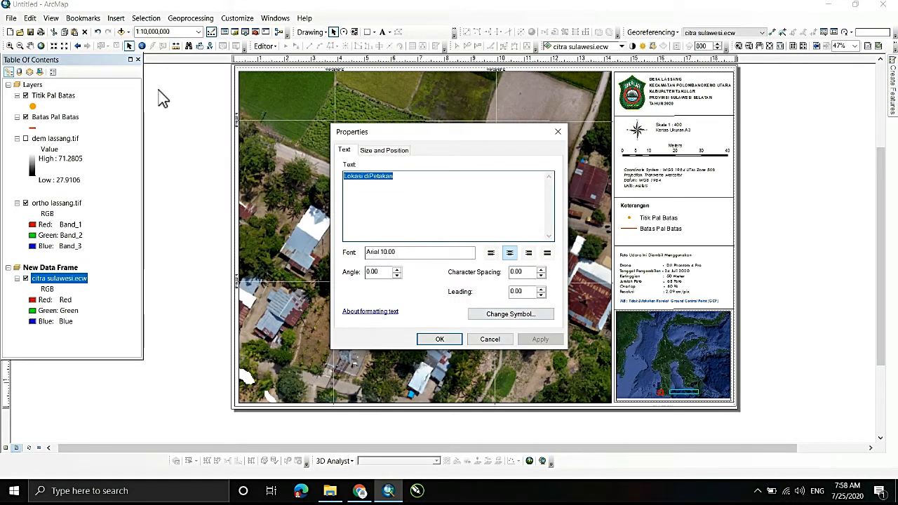
# - Set the inset map label's text symbol to bold, size 12
pyautogui.click(510, 314)
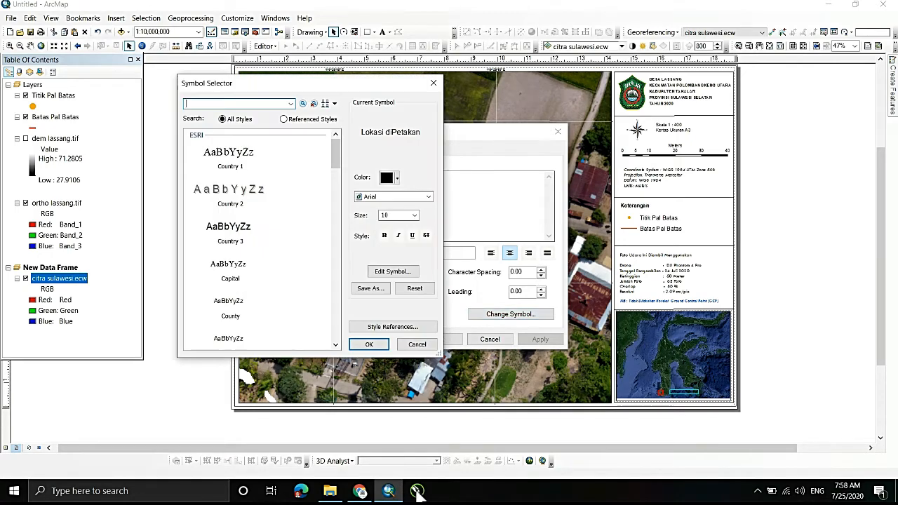
pyautogui.click(384, 235)
pyautogui.click(415, 216)
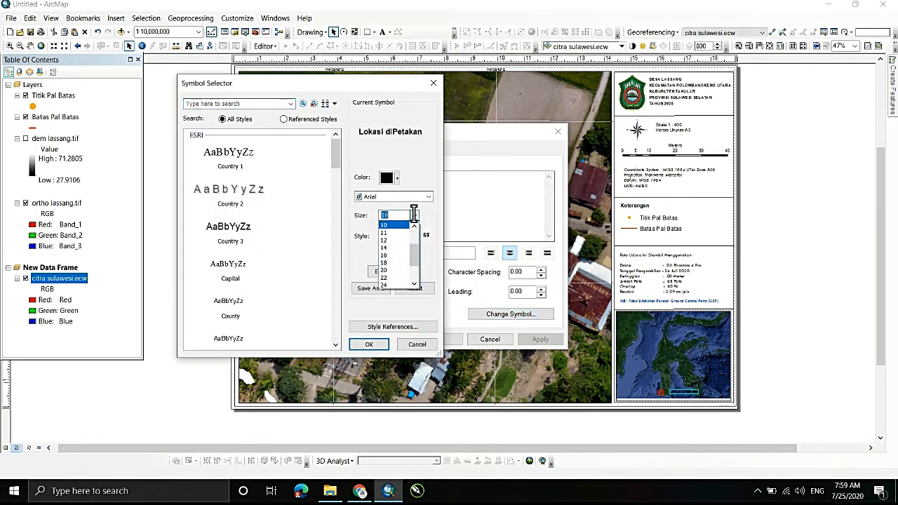
pyautogui.click(399, 240)
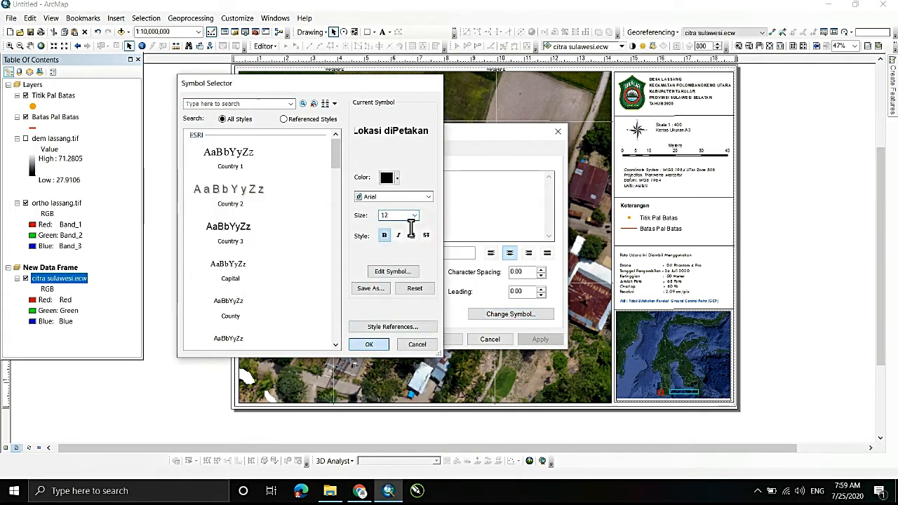
pyautogui.press('Return')
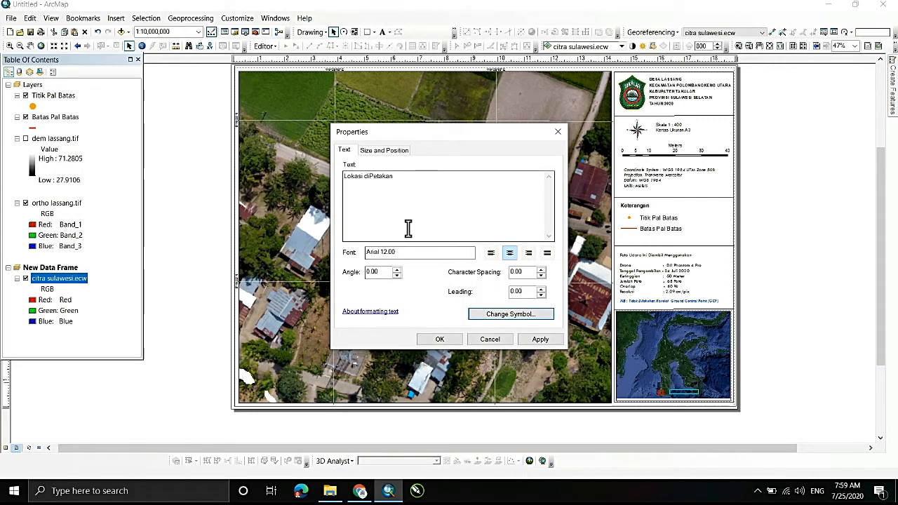
# - Correct the inset label to read "Lokasi di Petakan" and format it in orange, bold, size 12
pyautogui.click(368, 176)
pyautogui.press('Tab')
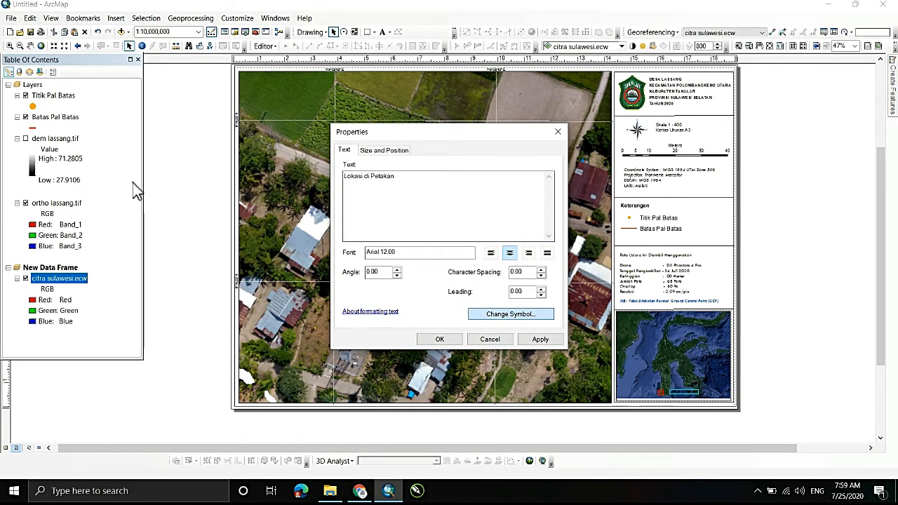
pyautogui.press('Return')
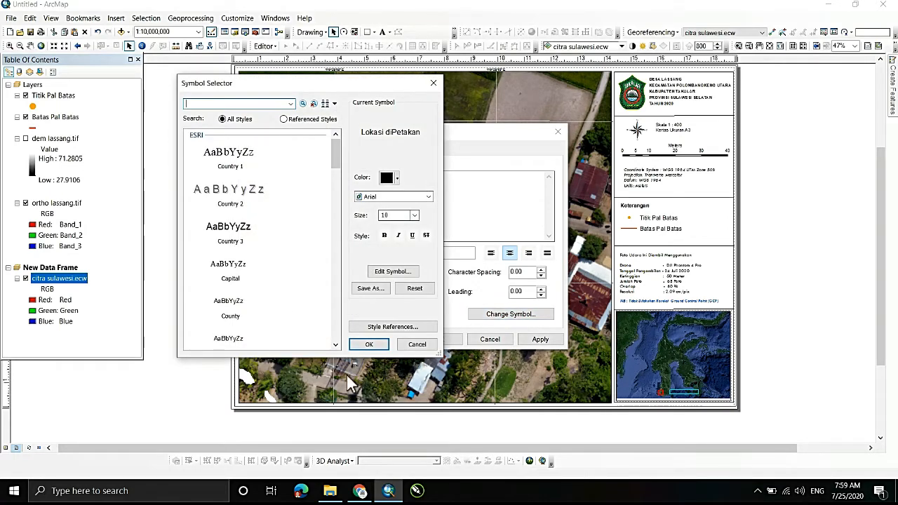
pyautogui.click(390, 177)
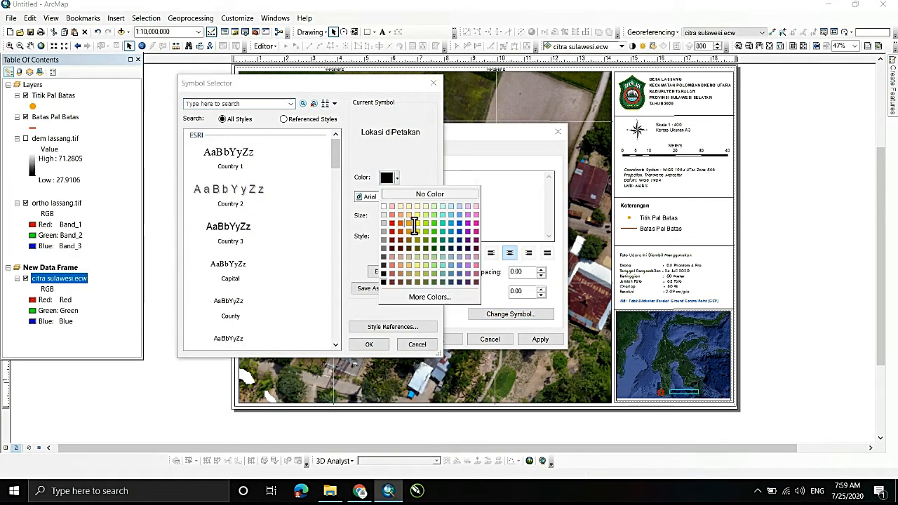
pyautogui.click(400, 223)
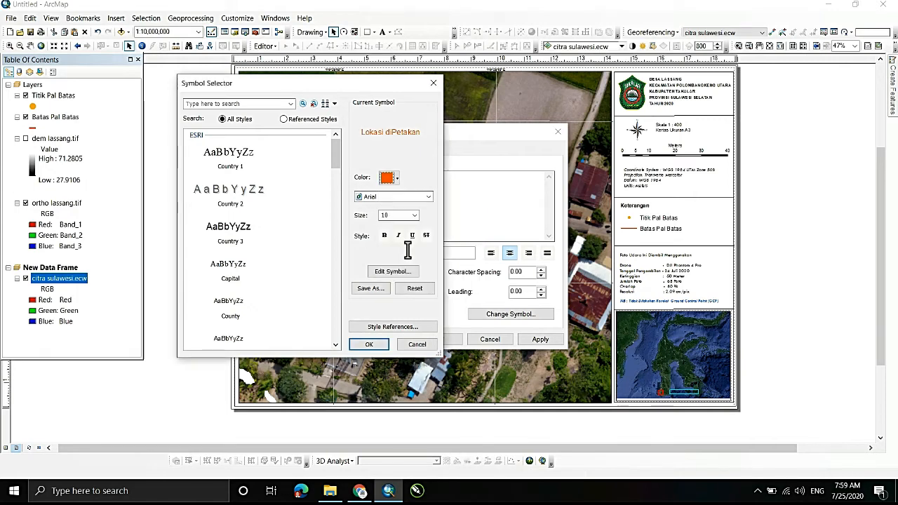
pyautogui.click(384, 235)
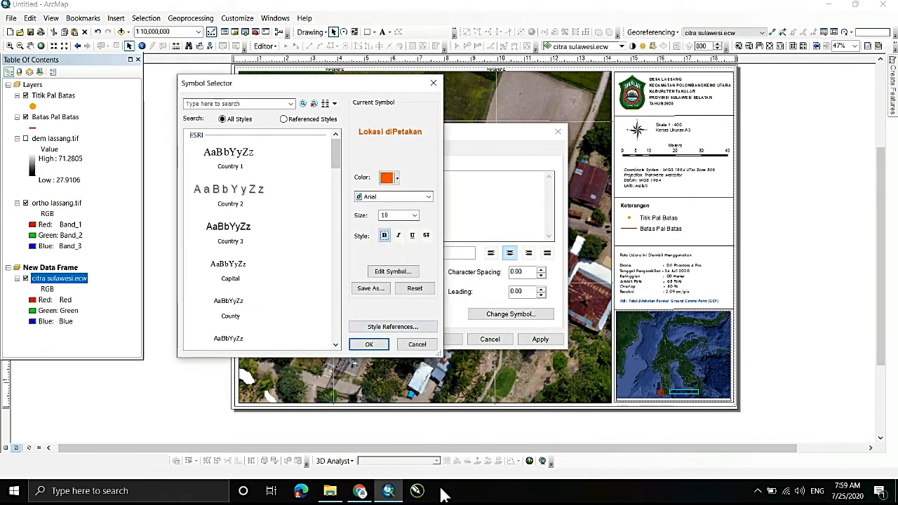
pyautogui.click(414, 215)
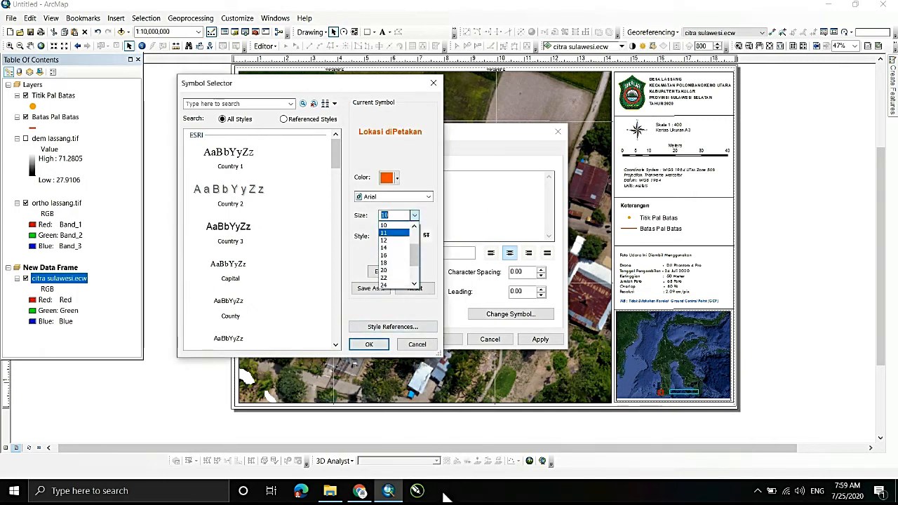
pyautogui.click(394, 239)
pyautogui.click(369, 343)
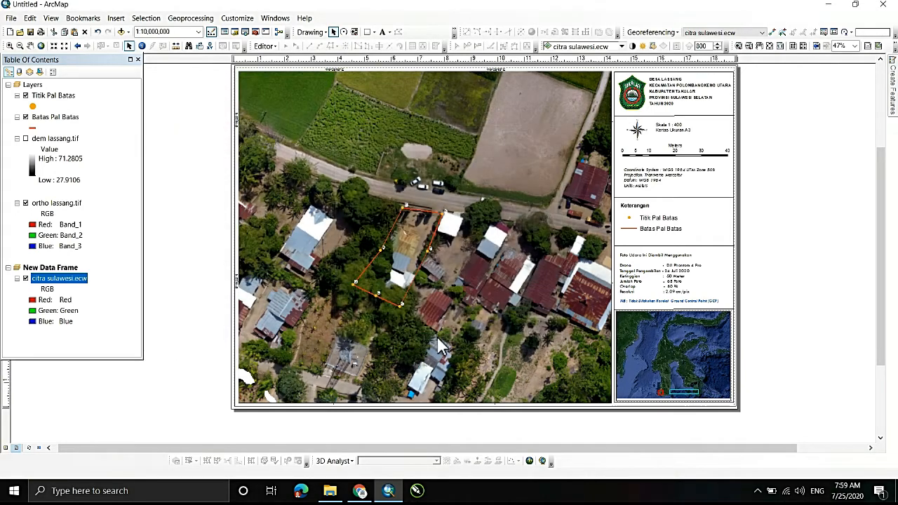
pyautogui.click(438, 339)
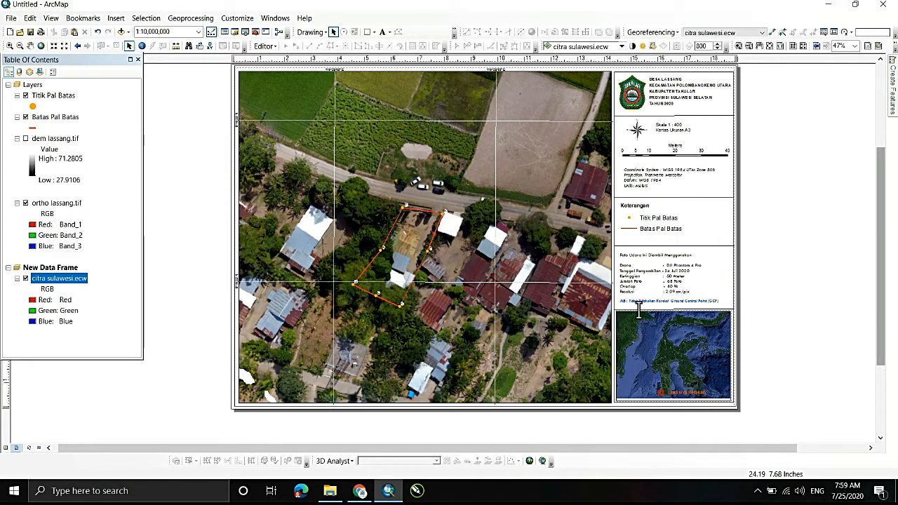
pyautogui.scroll(1, 653, 315)
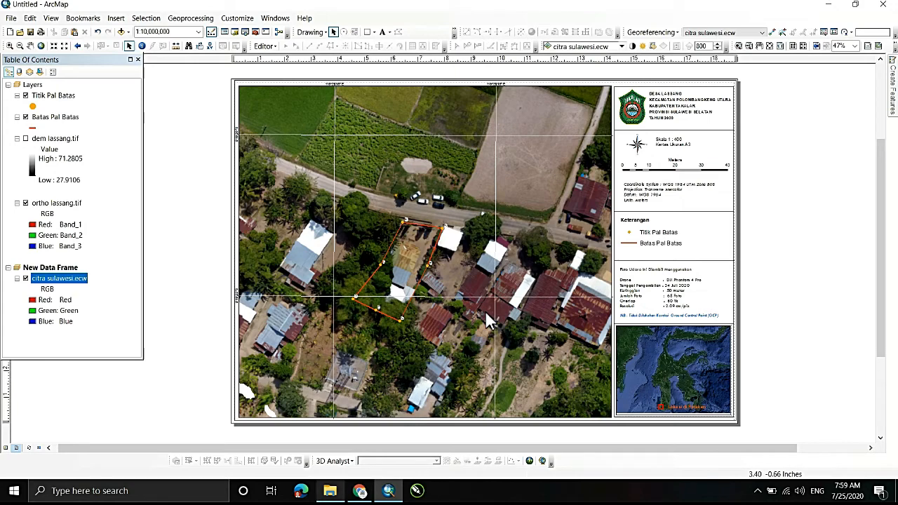
# - Launch Excel 2013 with a new blank workbook
pyautogui.press('super+s')
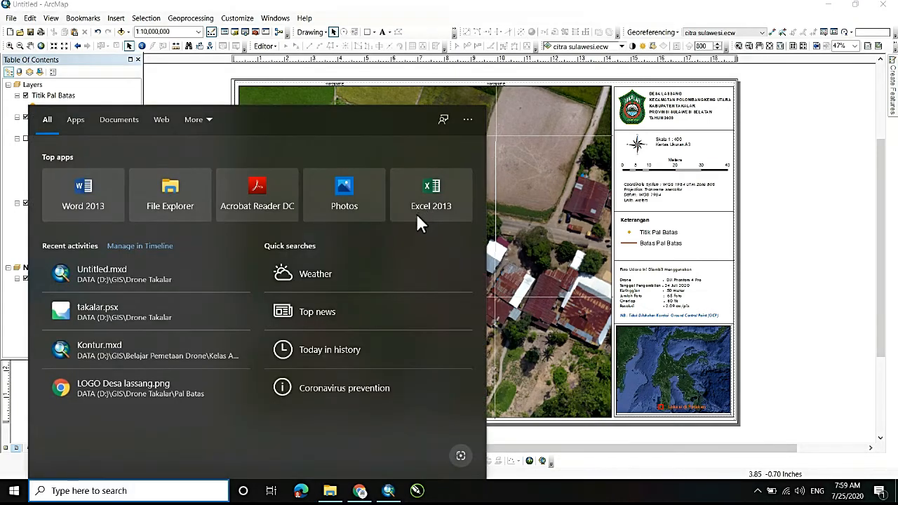
pyautogui.write('ex')
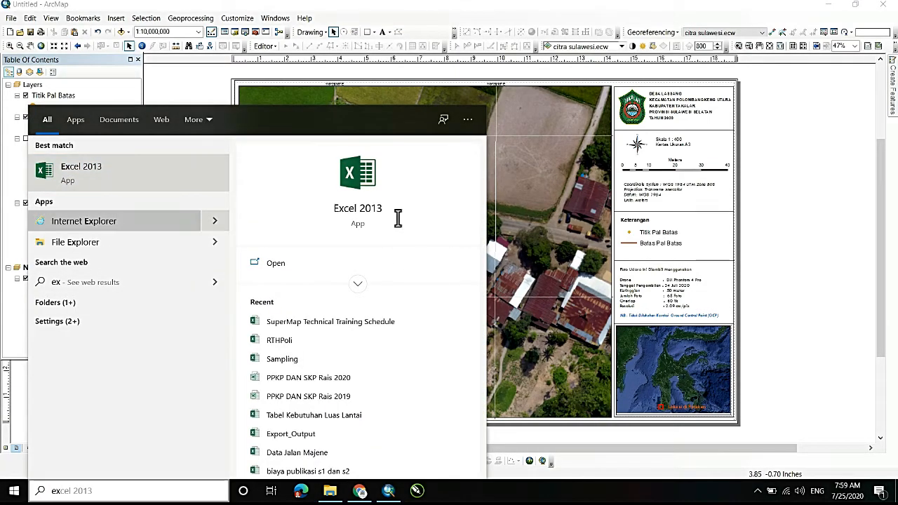
pyautogui.press('Return')
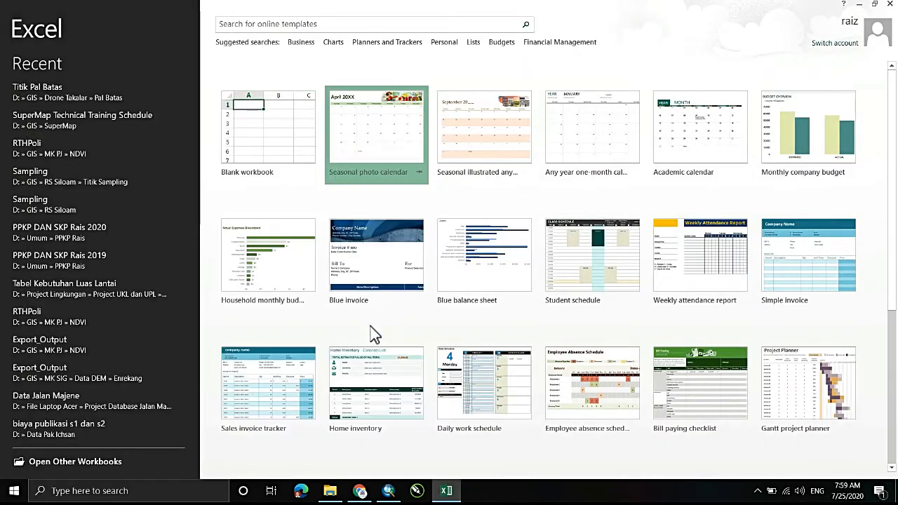
pyautogui.press('Escape')
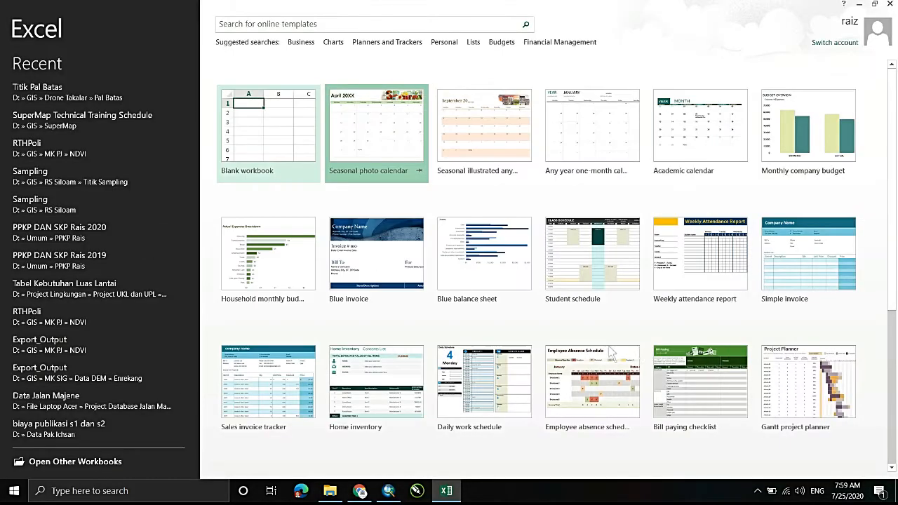
pyautogui.press('Escape')
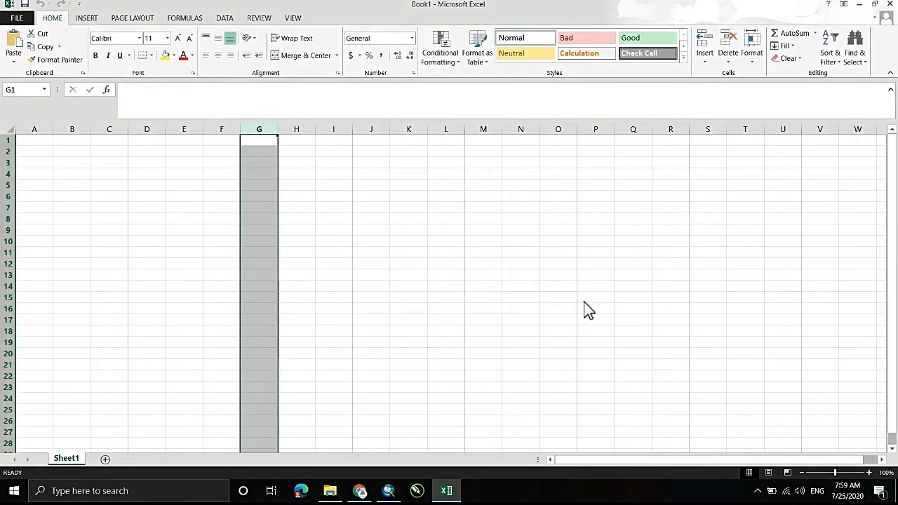
# - Switch to File Explorer and open Titik Pal Batas.dbf from the Pal Batas folder in Excel
pyautogui.hotkey('alt', 'Tab')
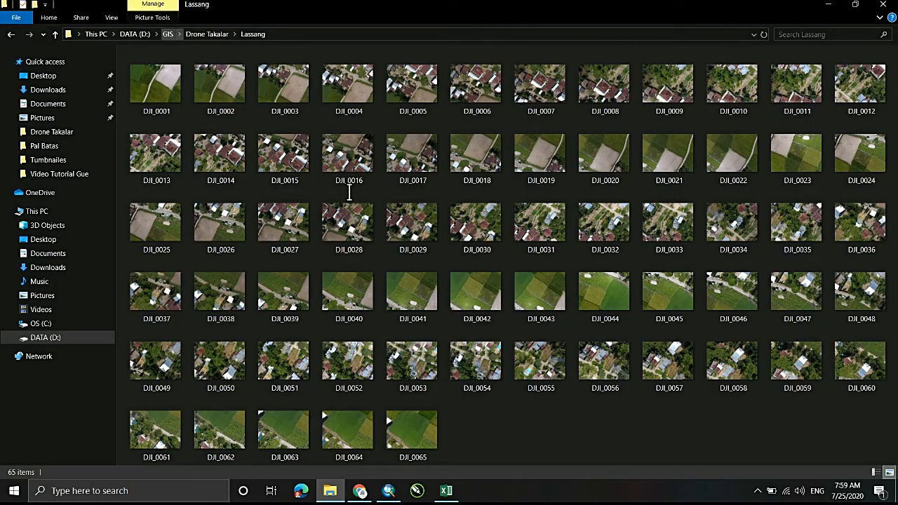
pyautogui.hotkey('alt', 'Up')
pyautogui.press('Down')
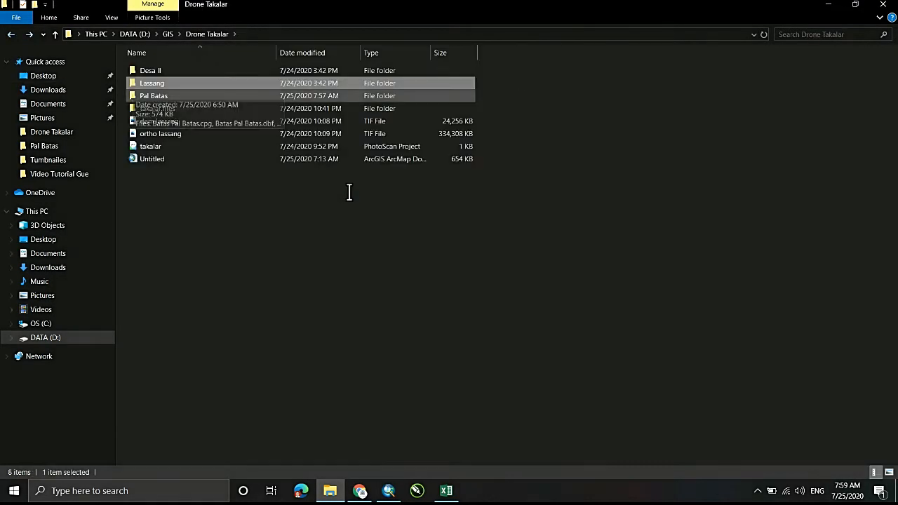
pyautogui.press('Return')
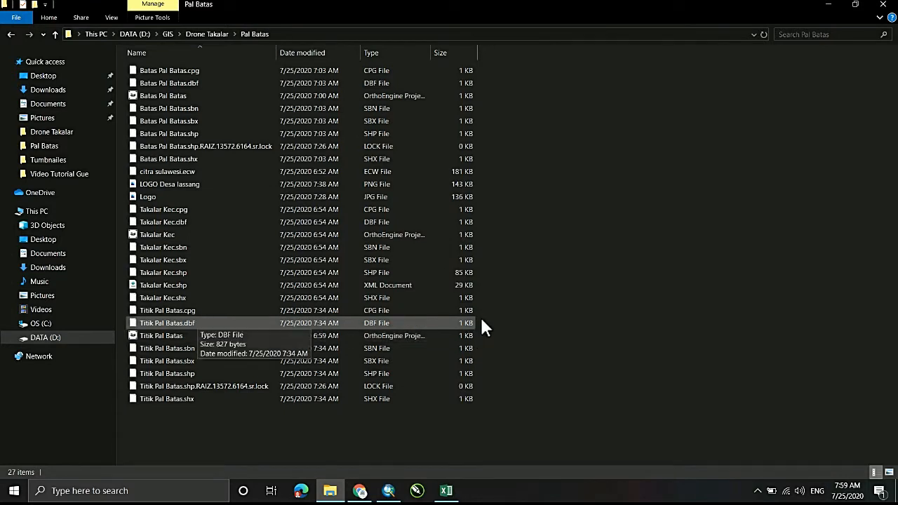
pyautogui.moveTo(196, 323); pyautogui.dragTo(453, 491)
pyautogui.moveTo(407, 238); pyautogui.dragTo(413, 217)
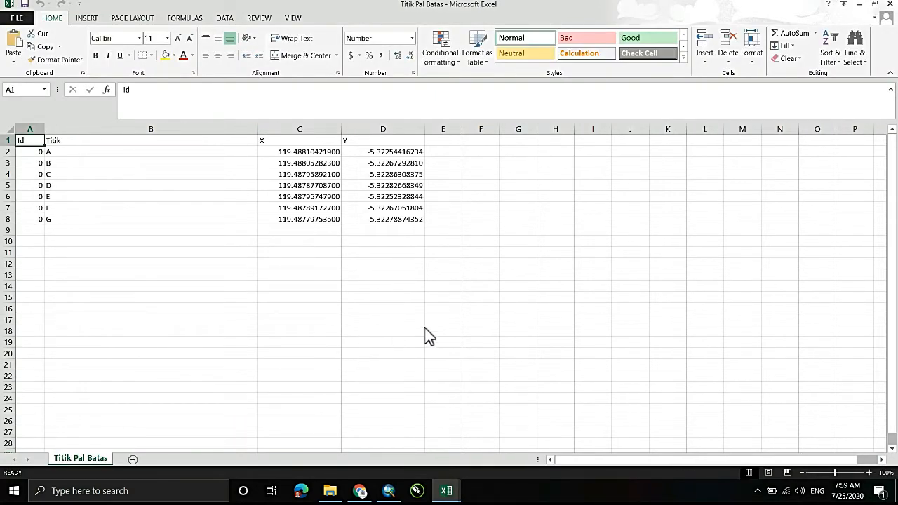
# - Narrow the Titik column and delete the Id column from the boundary point table
pyautogui.moveTo(258, 129); pyautogui.dragTo(117, 129)
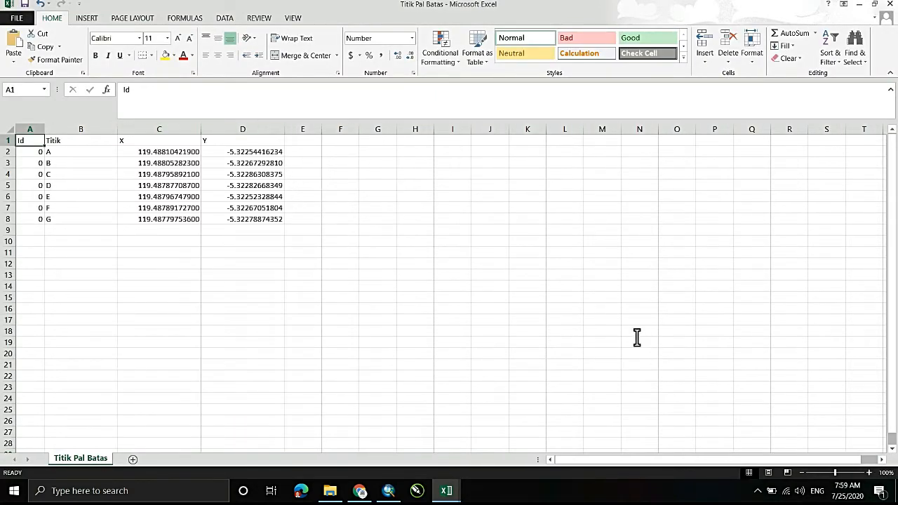
pyautogui.click(25, 130)
pyautogui.rightClick(25, 131)
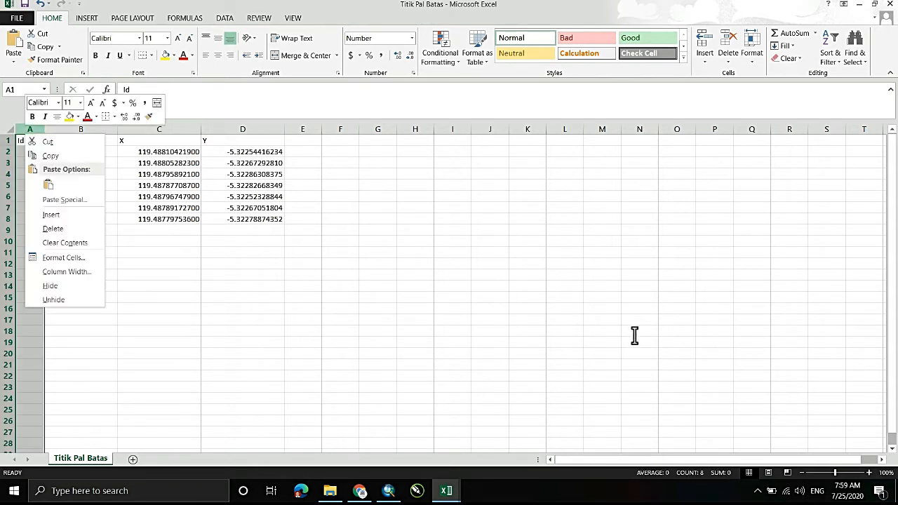
pyautogui.press('Down')
pyautogui.press('Down')
pyautogui.press('Down')
pyautogui.press('Down')
pyautogui.press('Down')
pyautogui.press('Down')
pyautogui.press('Return')
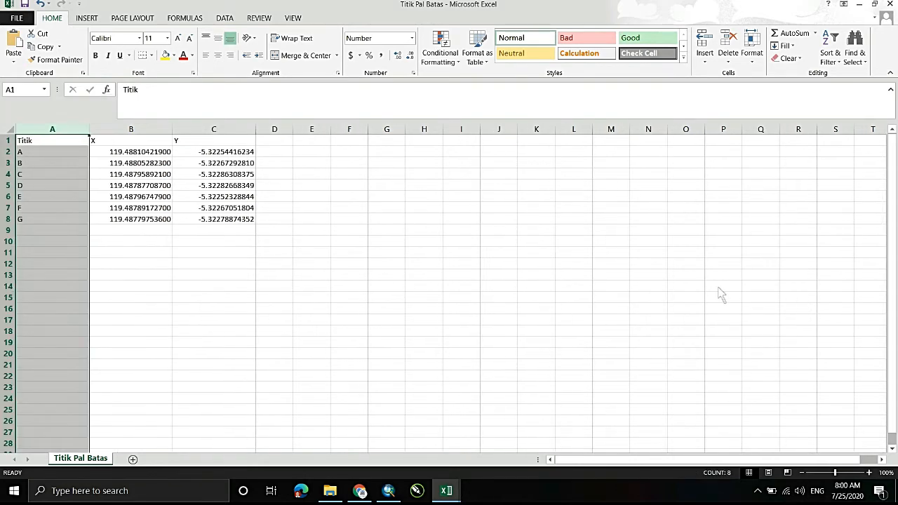
# - Reduce the widths of the Titik, X and Y columns to fit their values closely
pyautogui.press('Up')
pyautogui.moveTo(89, 129); pyautogui.dragTo(68, 129)
pyautogui.moveTo(152, 129); pyautogui.dragTo(136, 129)
pyautogui.moveTo(219, 129); pyautogui.dragTo(209, 129)
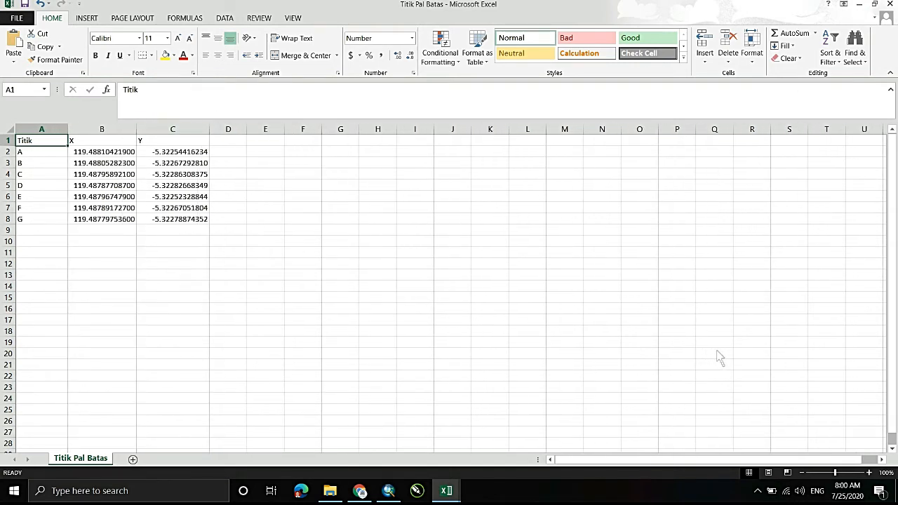
# - Insert a blank row above the headings, then merge and center cells A1:A2 for the Titik heading
pyautogui.hotkey('shift', 'space')
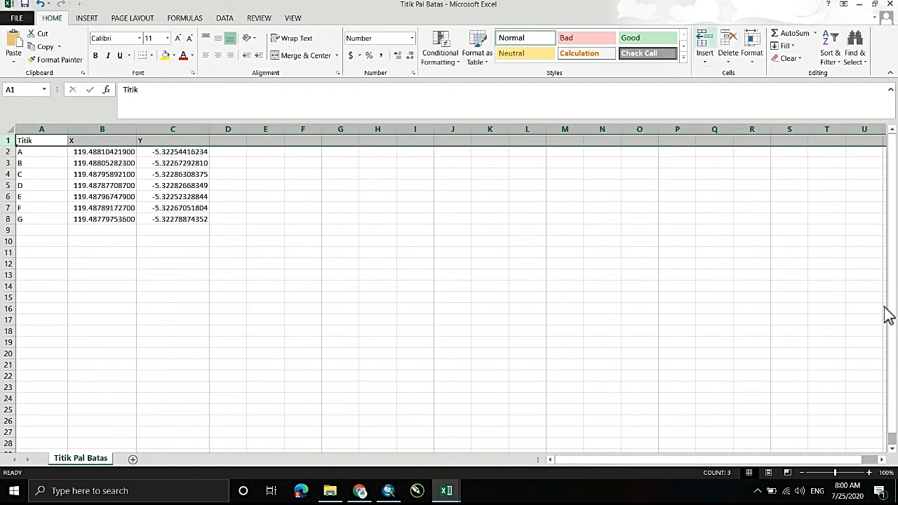
pyautogui.hotkey('ctrl', 'shift', '+')
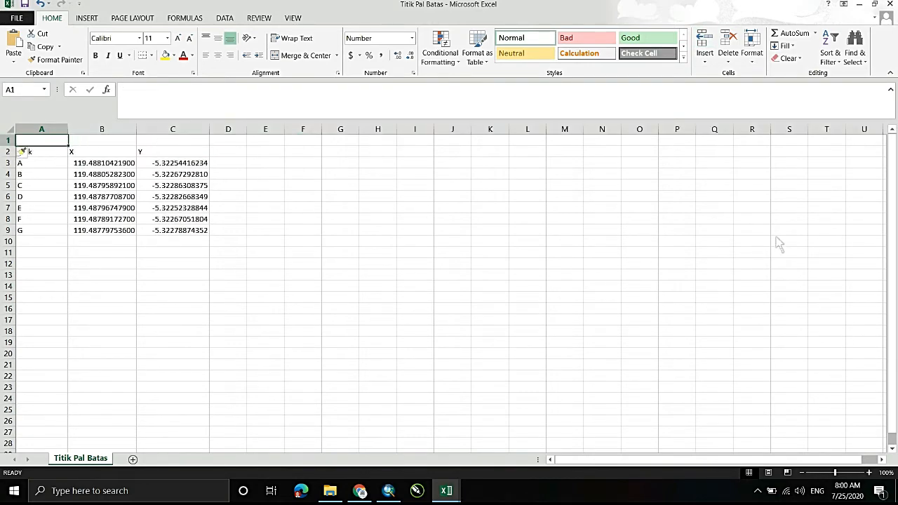
pyautogui.hotkey('shift', 'Down')
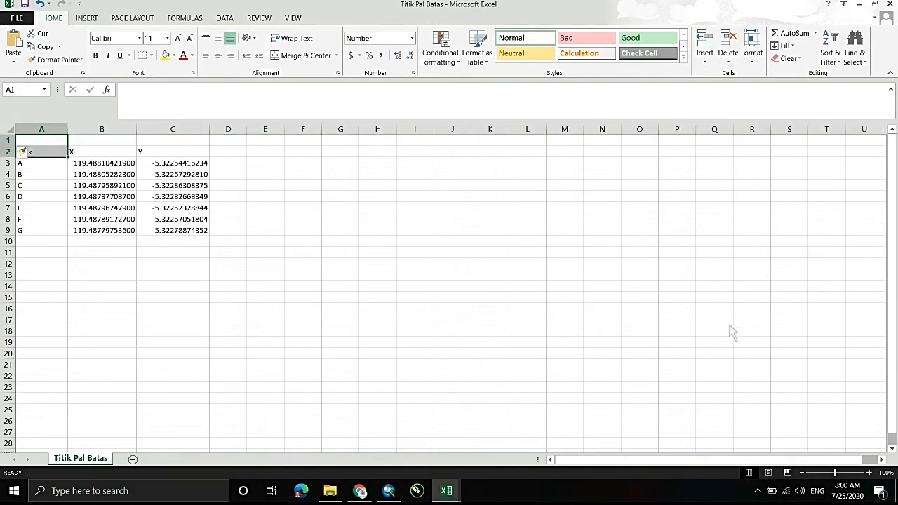
pyautogui.hotkey('alt', 'h')
pyautogui.press('m')
pyautogui.press('c')
# - Merge and center cells B1:C1 above the X and Y headings
pyautogui.press('Right')
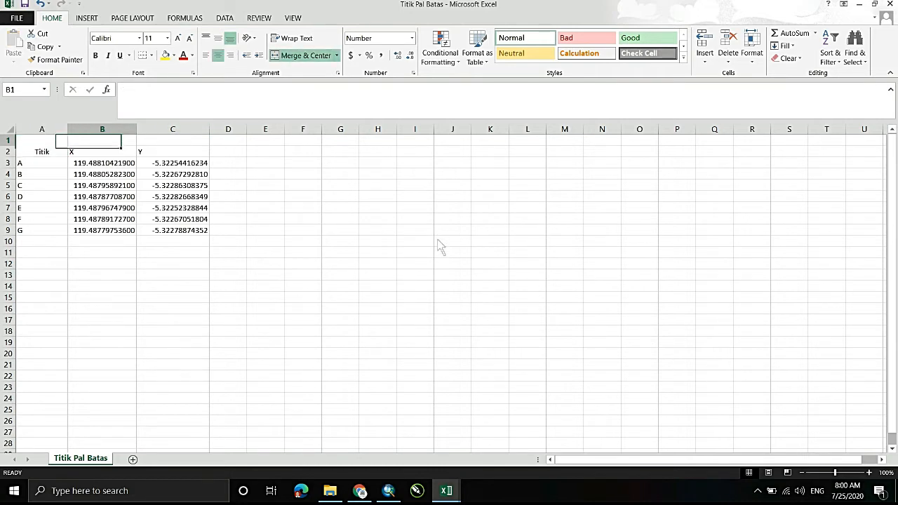
pyautogui.hotkey('shift', 'Right')
pyautogui.hotkey('alt', 'h')
pyautogui.press('m')
pyautogui.press('c')
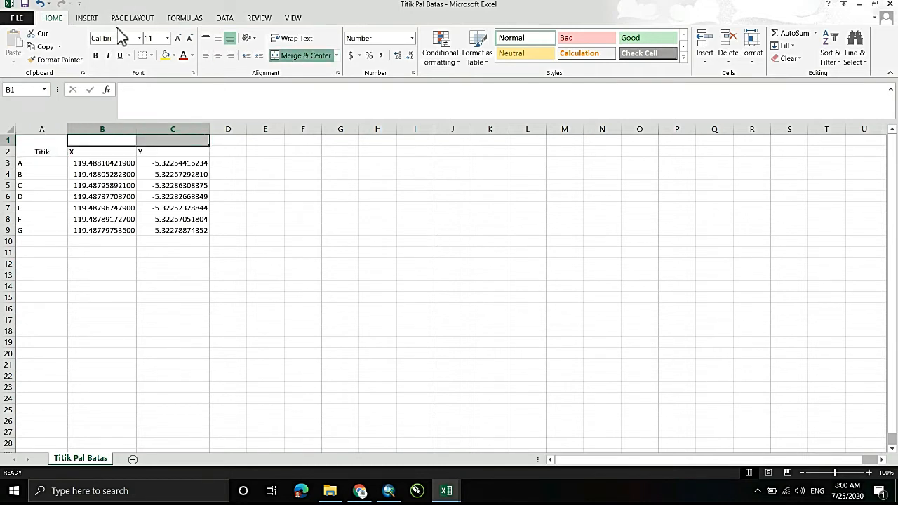
# - Enter the heading Kordinat in the merged cell B1:C1 above X and Y
pyautogui.write('K')
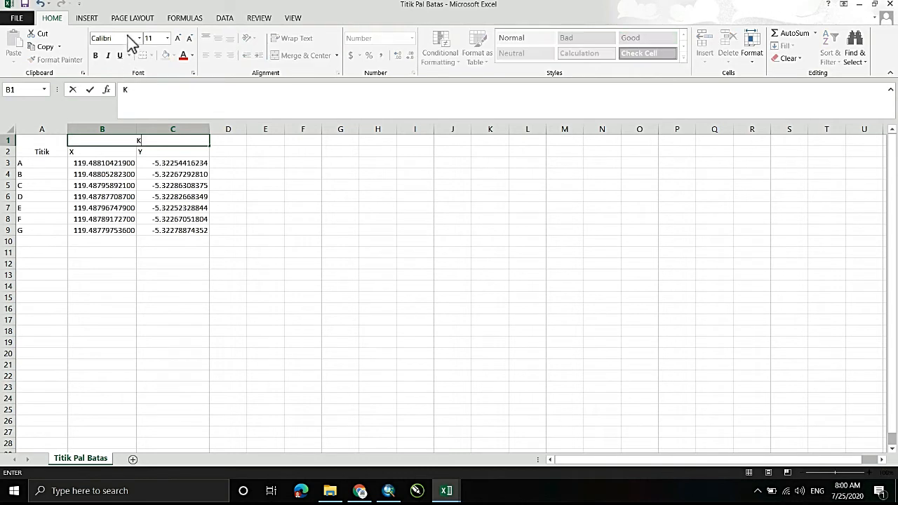
pyautogui.write('ordinat')
pyautogui.click(340, 185)
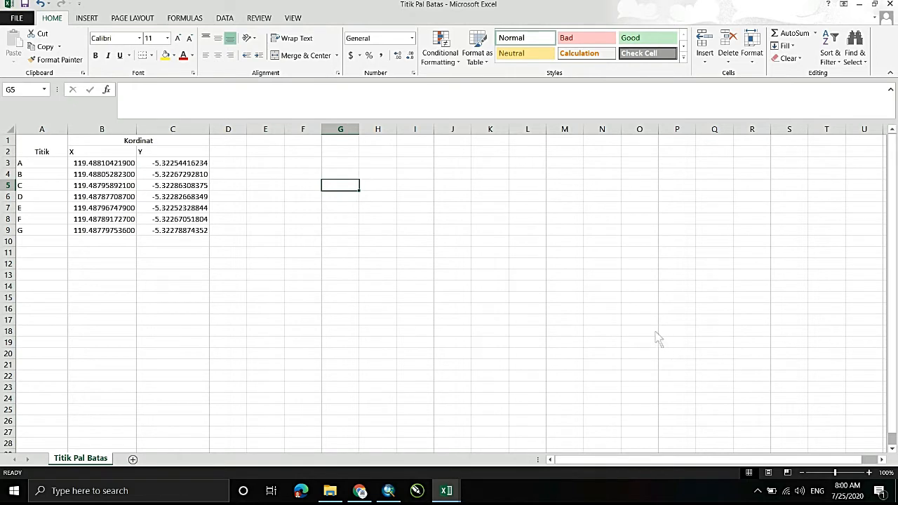
# - Reduce the X and Y values in B3:C9 to five decimal places
pyautogui.click(102, 162)
pyautogui.moveTo(102, 162)
pyautogui.mouseDown()
pyautogui.moveTo(172, 174)
pyautogui.moveTo(173, 231)
pyautogui.mouseUp()
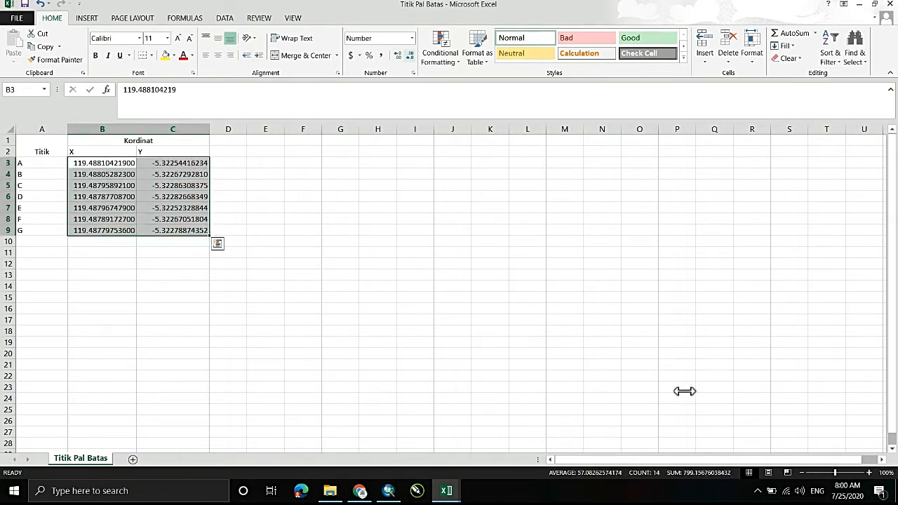
pyautogui.click(410, 55)
pyautogui.click(410, 55)
pyautogui.click(409, 54)
pyautogui.click(409, 55)
pyautogui.click(409, 55)
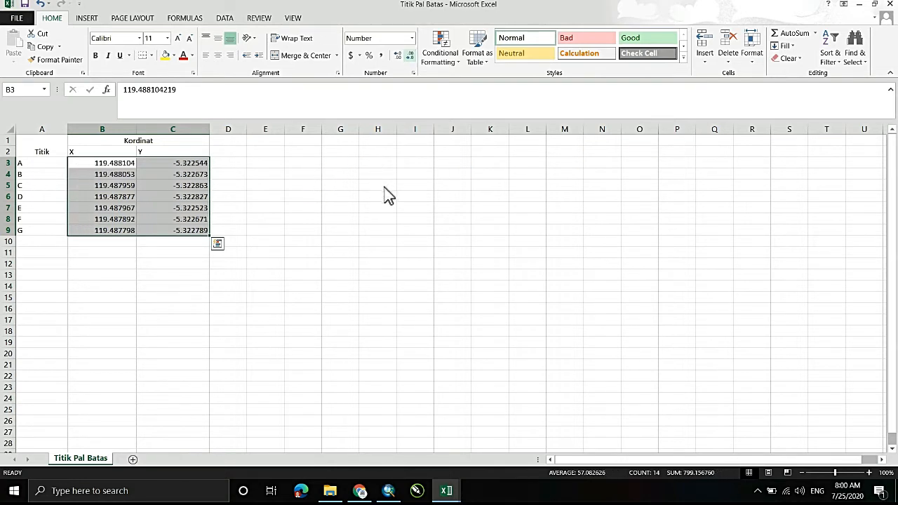
pyautogui.click(410, 55)
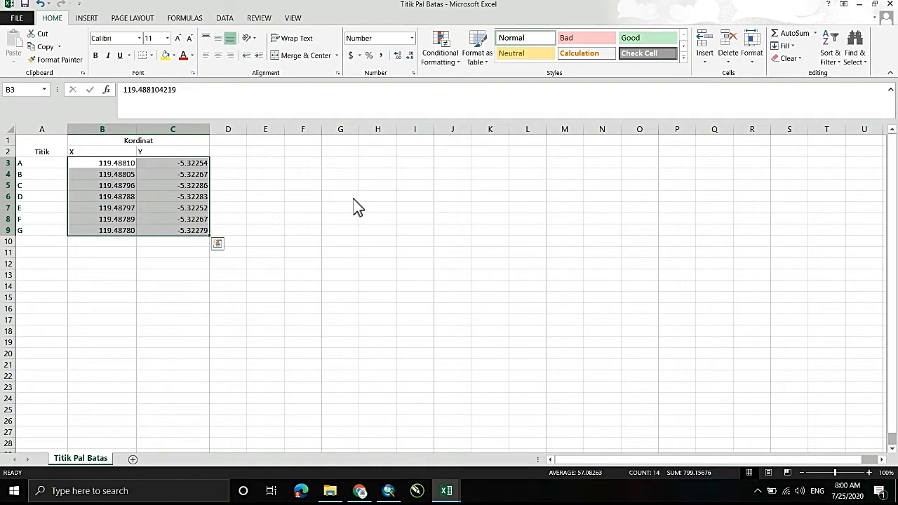
# - Narrow the Titik, X and Y columns to fit their shortened contents
pyautogui.click(265, 151)
pyautogui.moveTo(137, 129); pyautogui.dragTo(120, 130)
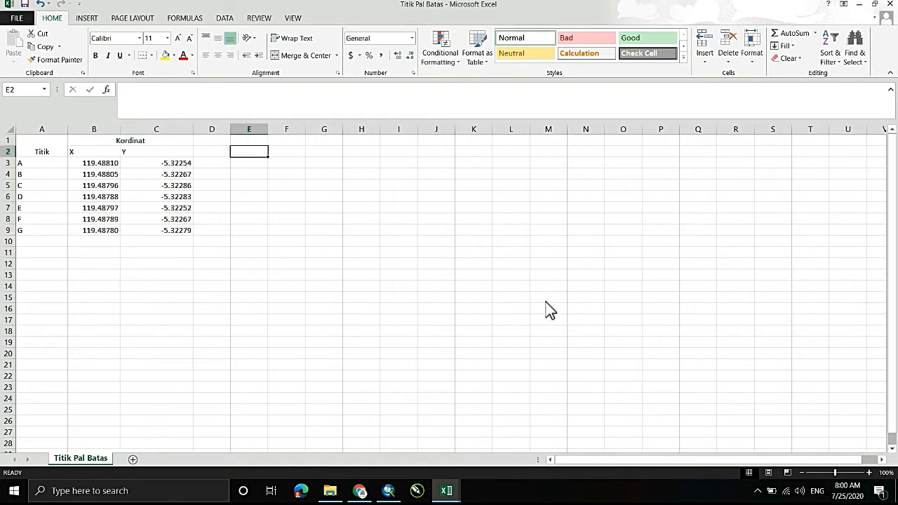
pyautogui.moveTo(193, 129); pyautogui.dragTo(176, 129)
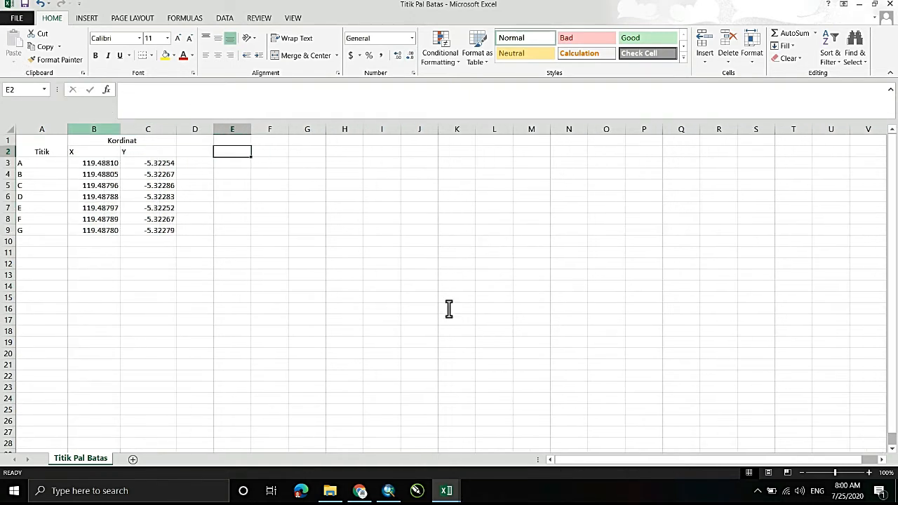
pyautogui.moveTo(68, 129)
pyautogui.mouseDown()
pyautogui.moveTo(142, 151)
pyautogui.moveTo(143, 230)
pyautogui.mouseUp()
# - Center the contents of the whole table A1:C9 horizontally
pyautogui.click(39, 146)
pyautogui.click(218, 56)
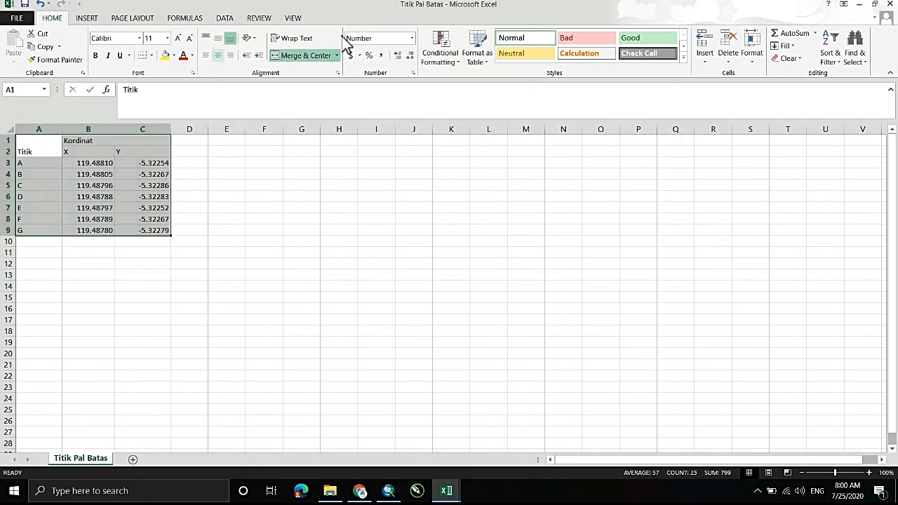
pyautogui.click(218, 55)
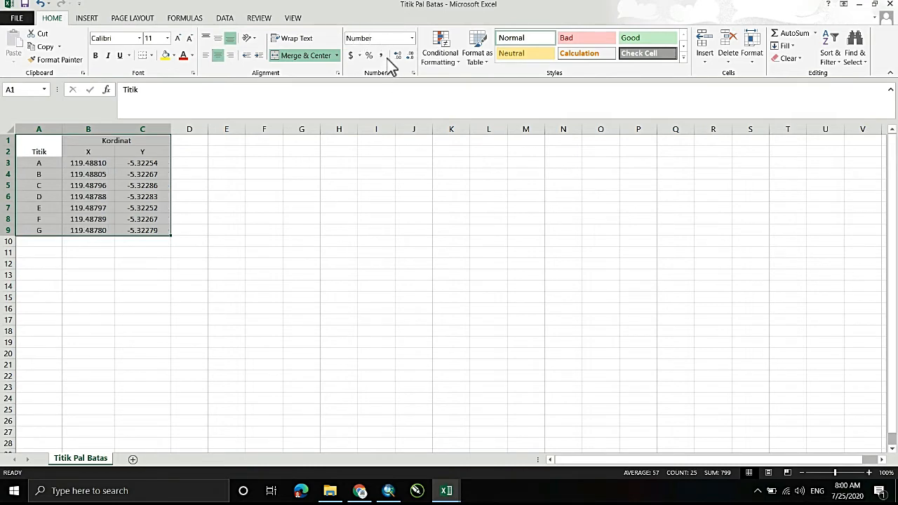
pyautogui.click(39, 146)
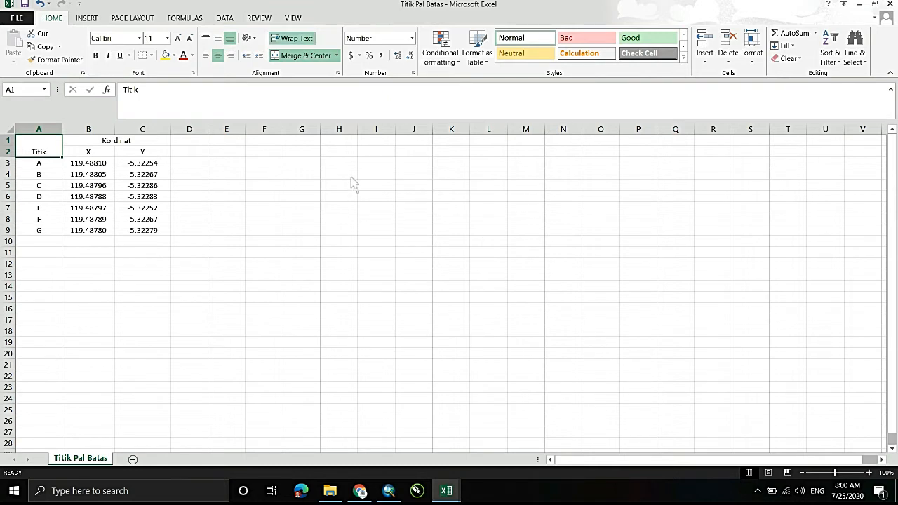
pyautogui.click(89, 151)
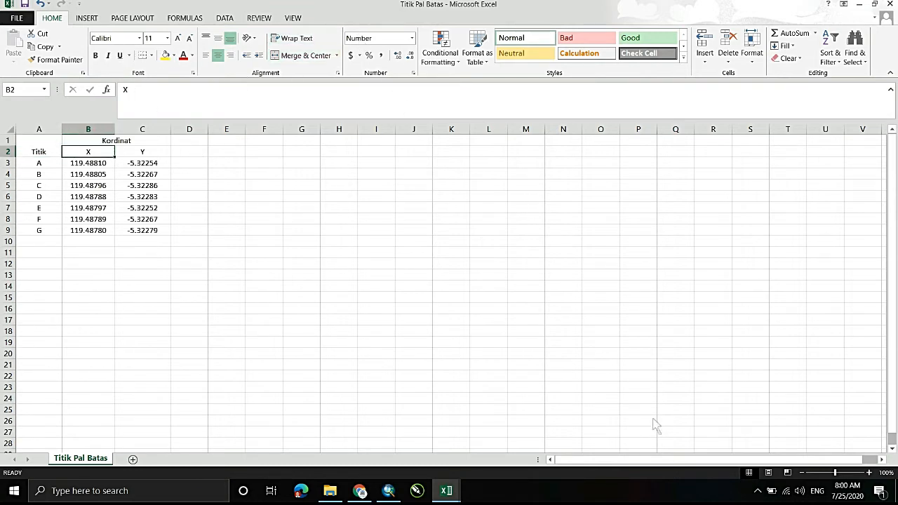
pyautogui.press('Left')
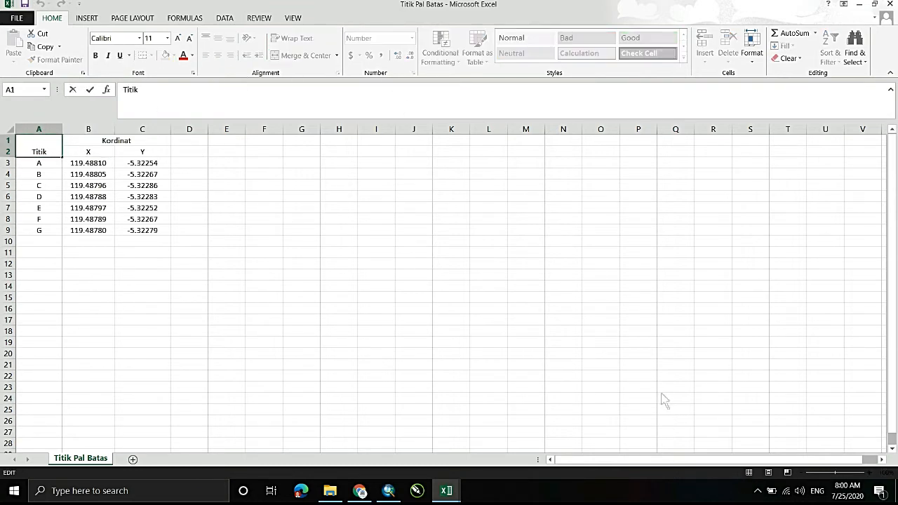
pyautogui.click(142, 174)
# - Apply All Borders to the table A1:C9 and add a Thick Box Border around it
pyautogui.click(39, 146)
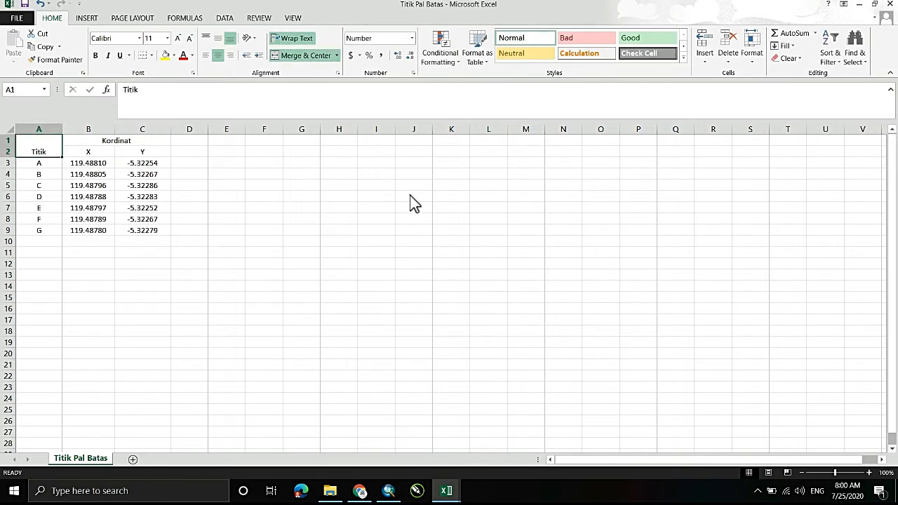
pyautogui.moveTo(39, 145)
pyautogui.mouseDown()
pyautogui.moveTo(189, 147)
pyautogui.moveTo(142, 163)
pyautogui.moveTo(142, 230)
pyautogui.mouseUp()
pyautogui.click(151, 55)
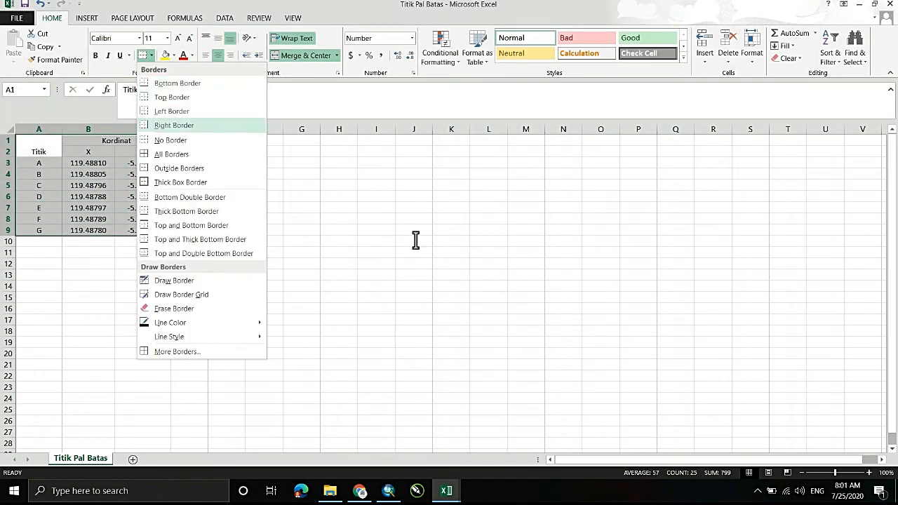
pyautogui.click(171, 153)
pyautogui.click(152, 56)
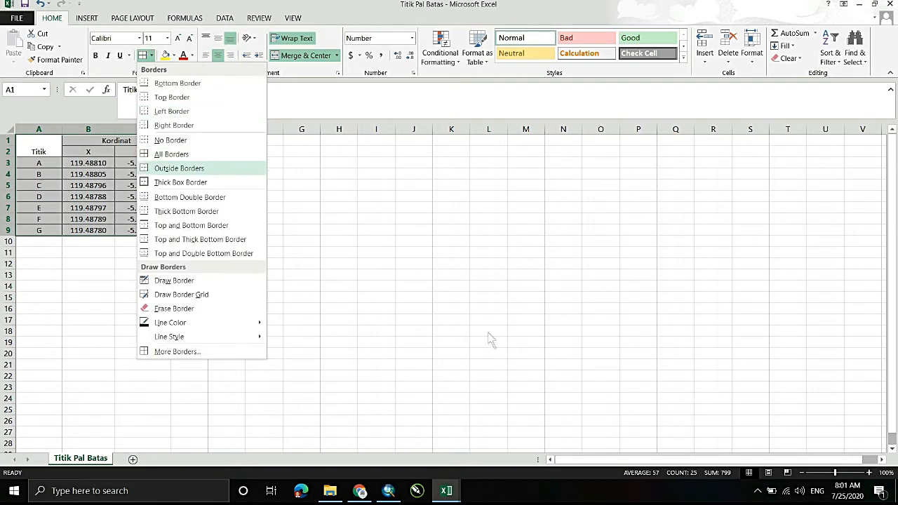
pyautogui.click(181, 182)
pyautogui.click(226, 163)
# - Make the heading cells A1:C2 bold and give them a Thick Box Border
pyautogui.click(39, 146)
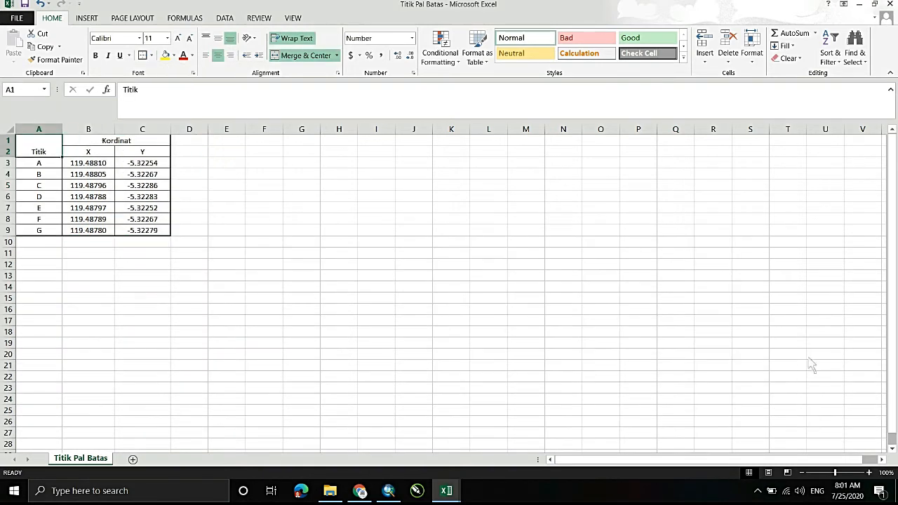
pyautogui.moveTo(38, 146); pyautogui.dragTo(142, 150)
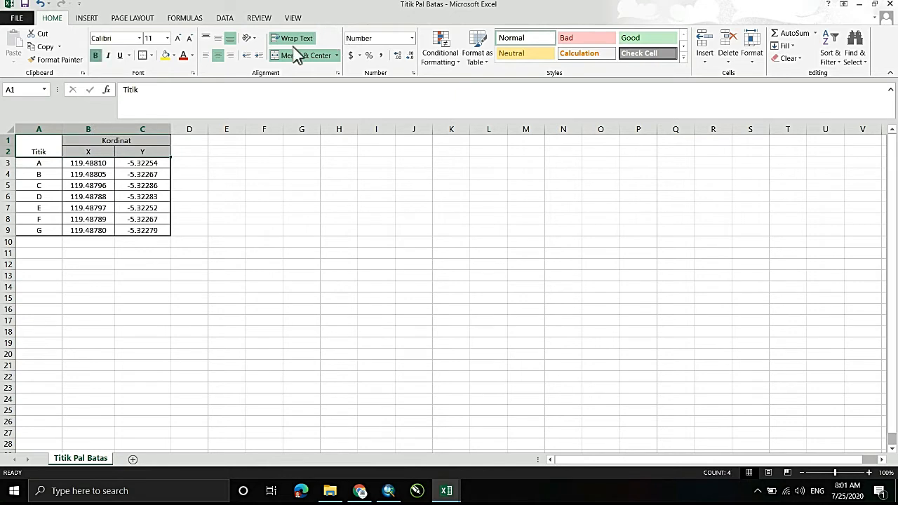
pyautogui.click(151, 55)
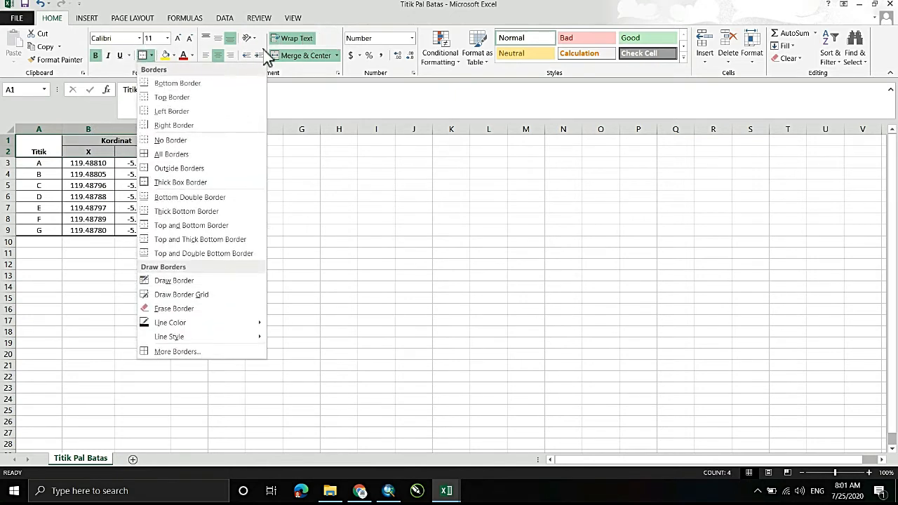
pyautogui.click(180, 181)
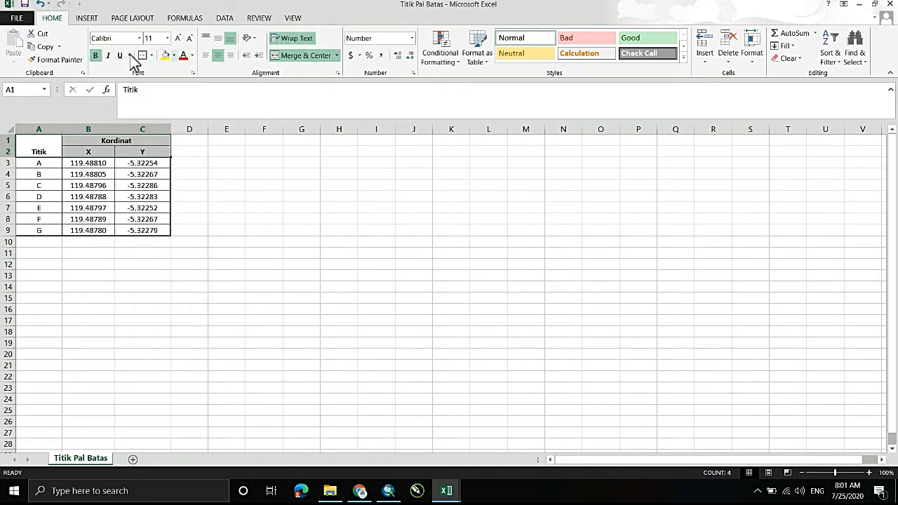
# - Fill the heading cells A1:C2 with a golden orange color
pyautogui.click(173, 55)
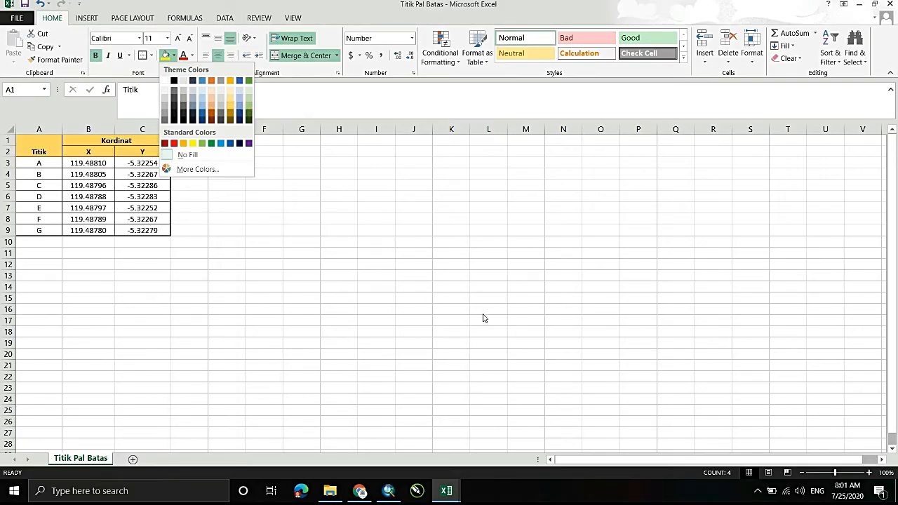
pyautogui.press('Escape')
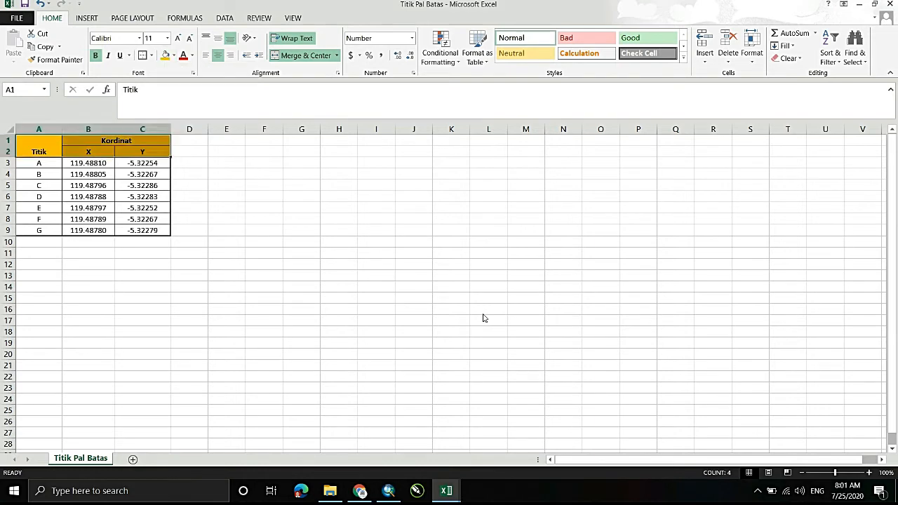
# - Fill the boundary point rows A3:C9 with a light orange theme color
pyautogui.press('Down')
pyautogui.hotkey('shift', 'Right')
pyautogui.hotkey('shift', 'Right')
pyautogui.hotkey('shift', 'Down')
pyautogui.hotkey('shift', 'Down')
pyautogui.hotkey('shift', 'Down')
pyautogui.hotkey('shift', 'Down')
pyautogui.hotkey('shift', 'Down')
pyautogui.hotkey('shift', 'Down')
pyautogui.hotkey('shift', 'Down')
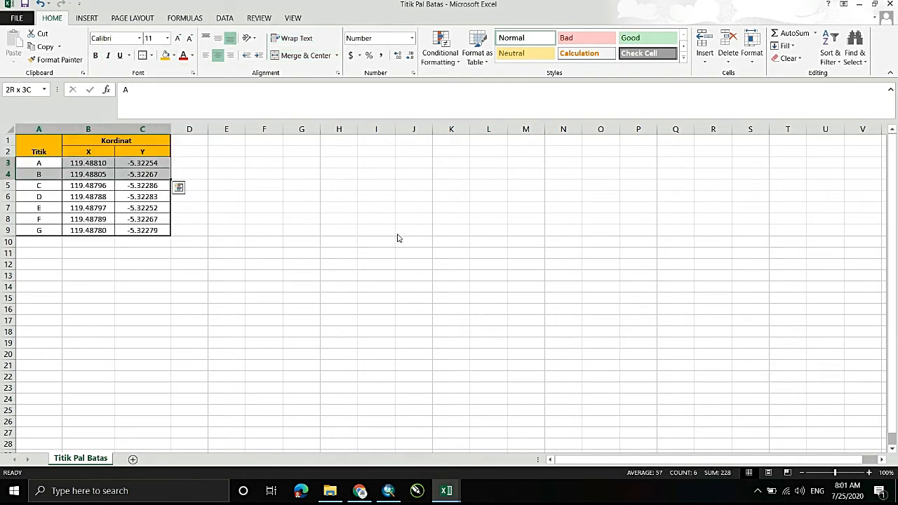
pyautogui.hotkey('shift', 'Up')
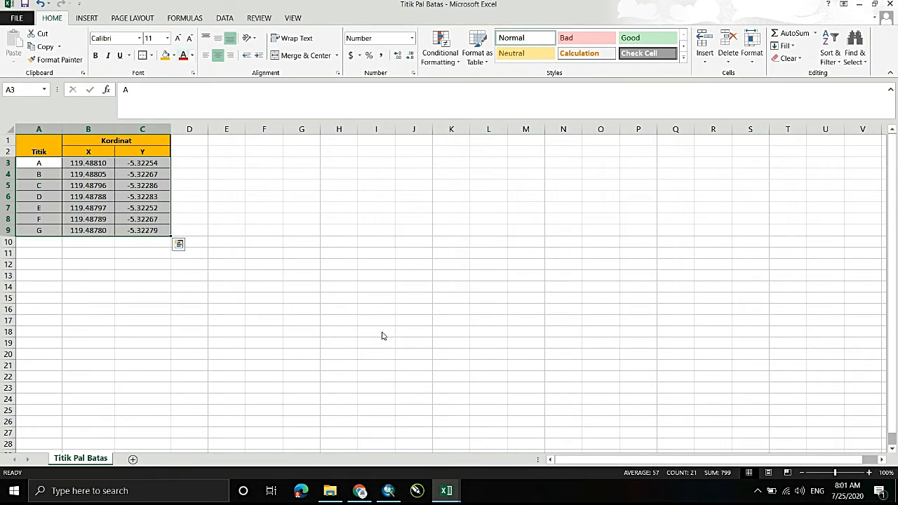
pyautogui.hotkey('alt', 'h')
pyautogui.press('h')
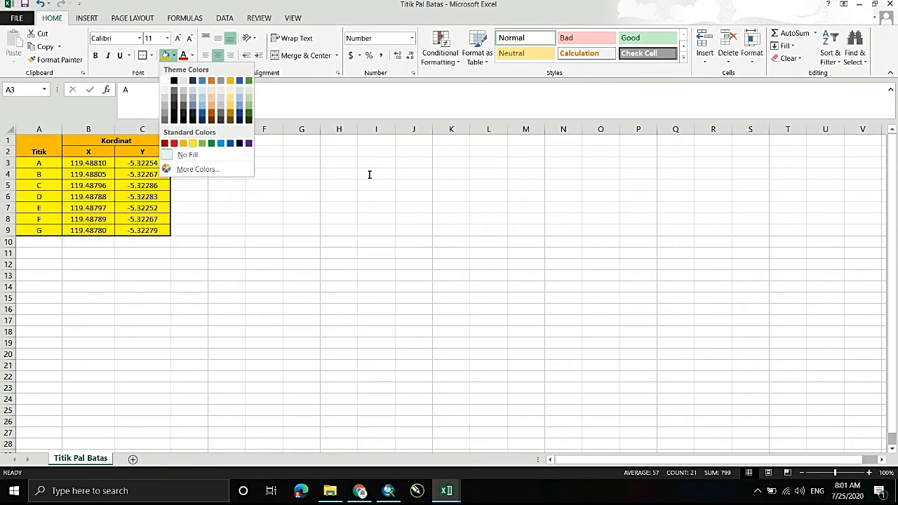
pyautogui.press('Up')
pyautogui.press('Right')
pyautogui.press('Right')
pyautogui.press('Up')
pyautogui.press('Up')
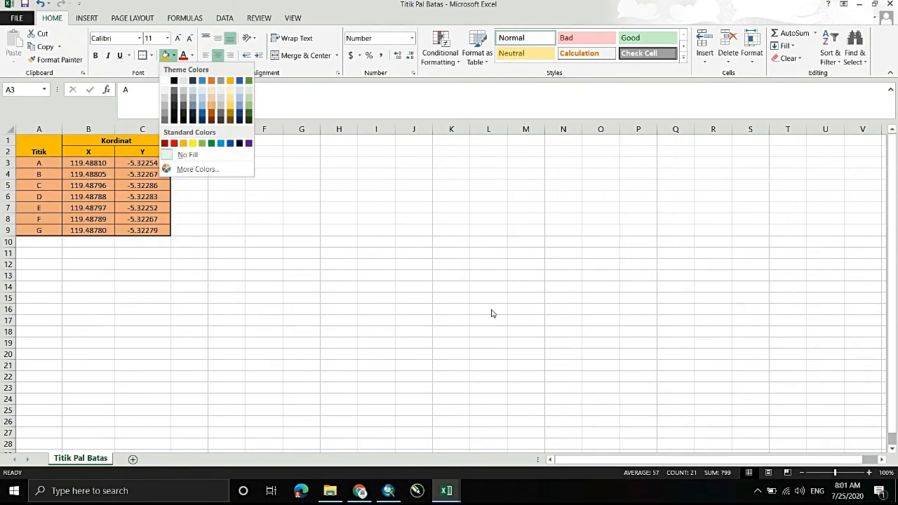
pyautogui.press('Return')
# - Change the Titik heading in the merged cell A1:A2 to Keterangan
pyautogui.press('Up')
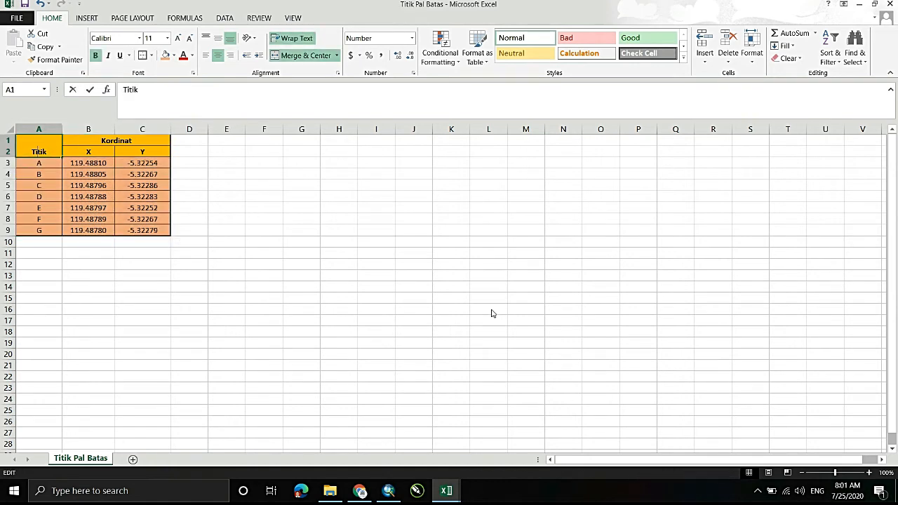
pyautogui.press('F2')
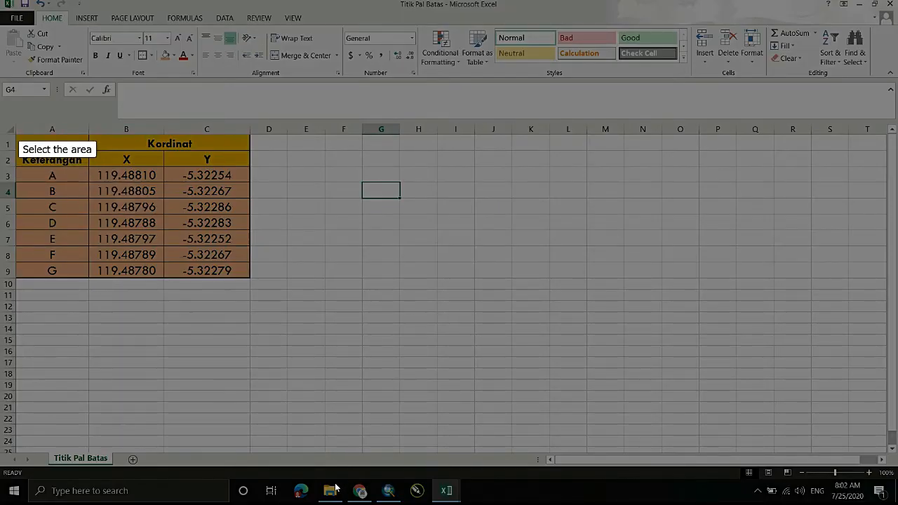
# - Copy the finished table A1:C9 and paste it into the ArcMap layout
pyautogui.moveTo(15, 133); pyautogui.dragTo(251, 278)
pyautogui.hotkey('ctrl', 'c')
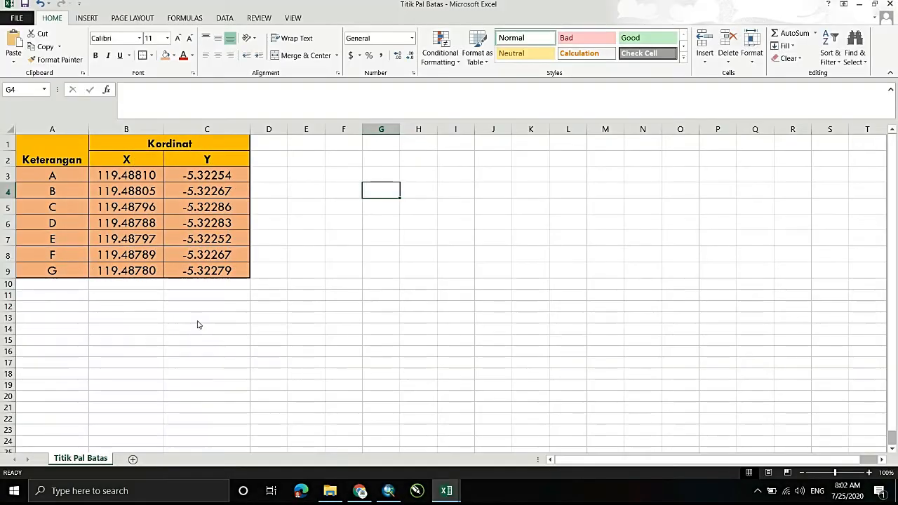
pyautogui.hotkey('alt', 'Tab')
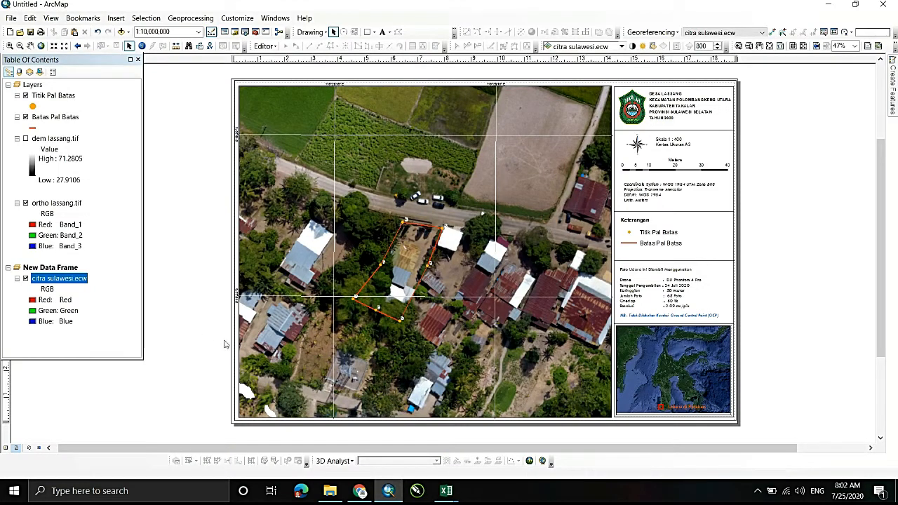
pyautogui.hotkey('ctrl', 'v')
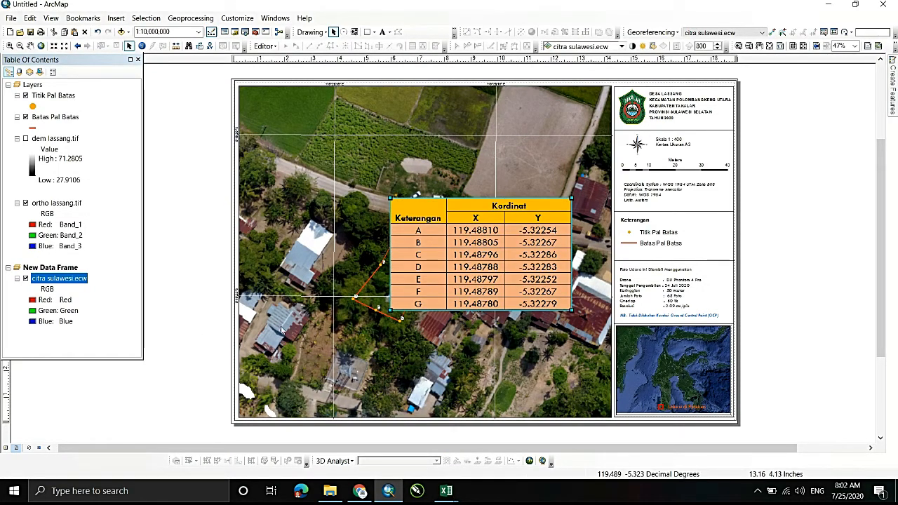
# - Shrink the pasted coordinate table and place it in the lower-left corner of the main map frame
pyautogui.moveTo(572, 309); pyautogui.dragTo(514, 274)
pyautogui.moveTo(435, 238); pyautogui.dragTo(286, 379)
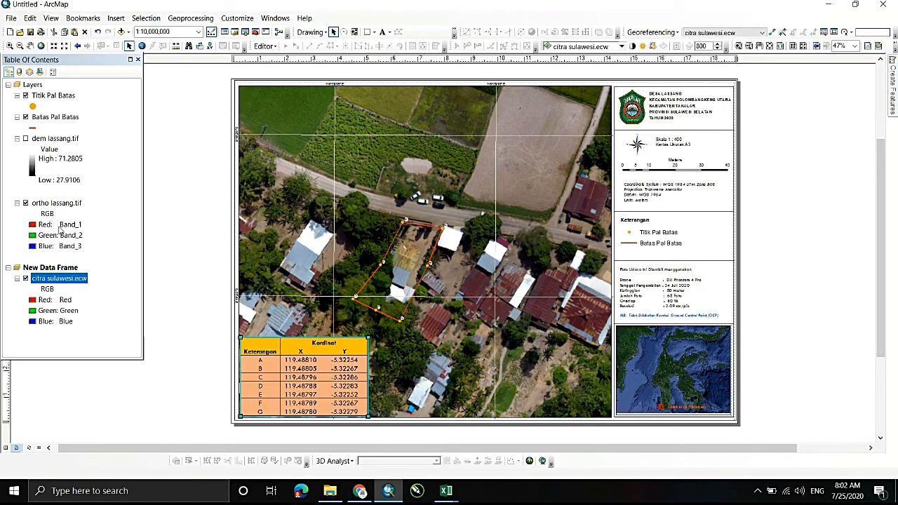
pyautogui.click(173, 392)
pyautogui.click(661, 233)
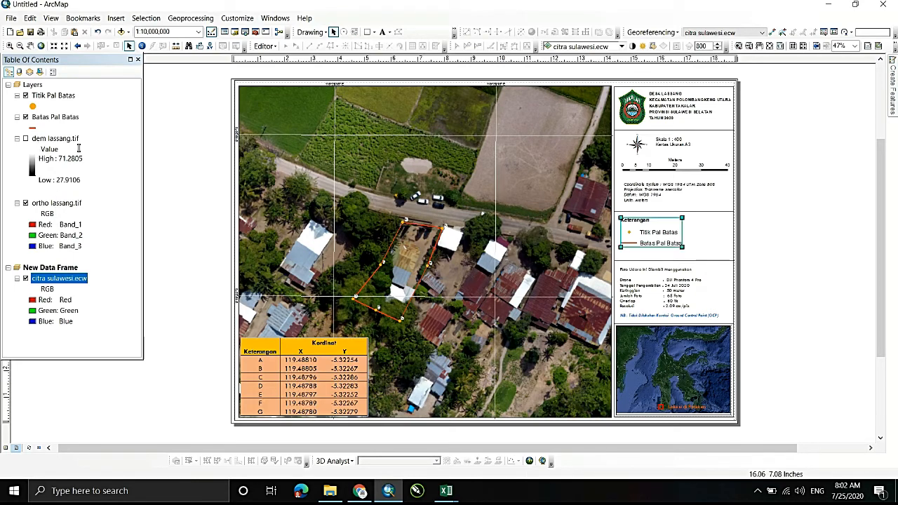
pyautogui.click(744, 243)
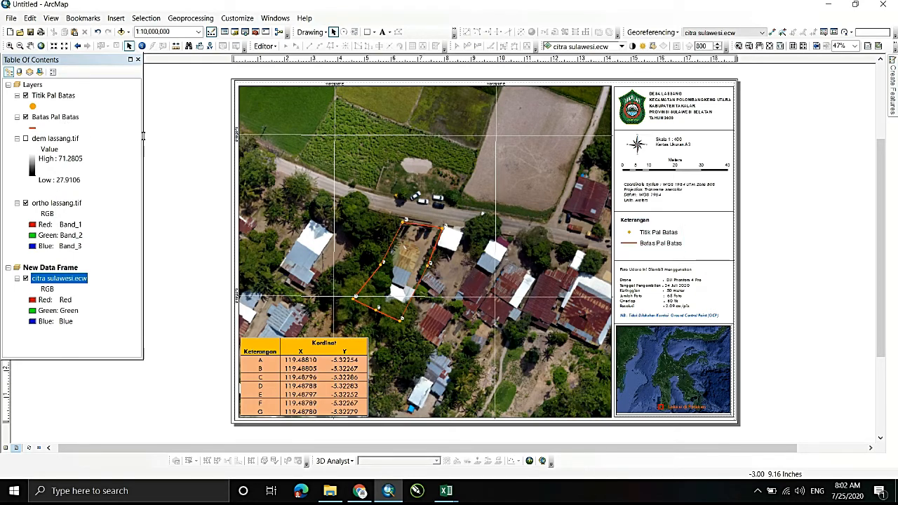
# - Open the attribute table of the Batas Pal Batas layer and look up its Panjang value
pyautogui.click(49, 117)
pyautogui.rightClick(49, 117)
pyautogui.click(217, 130)
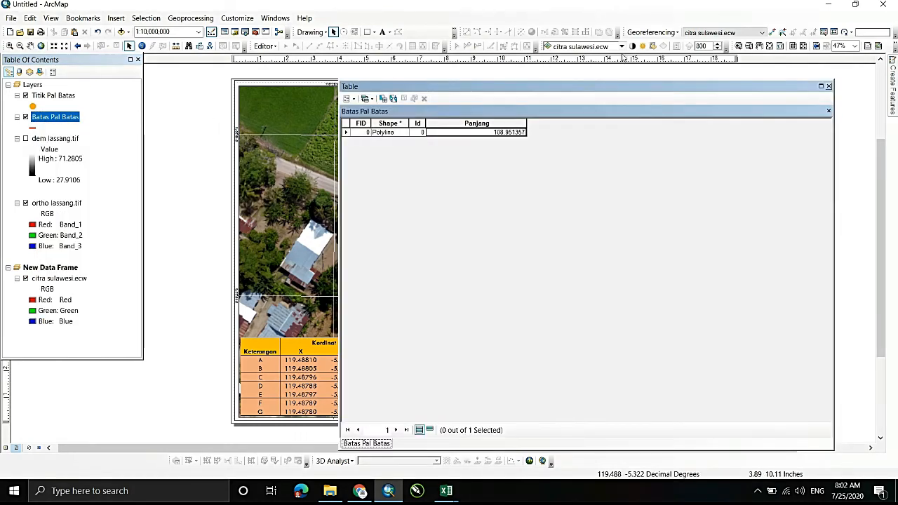
pyautogui.rightClick(501, 132)
pyautogui.click(526, 150)
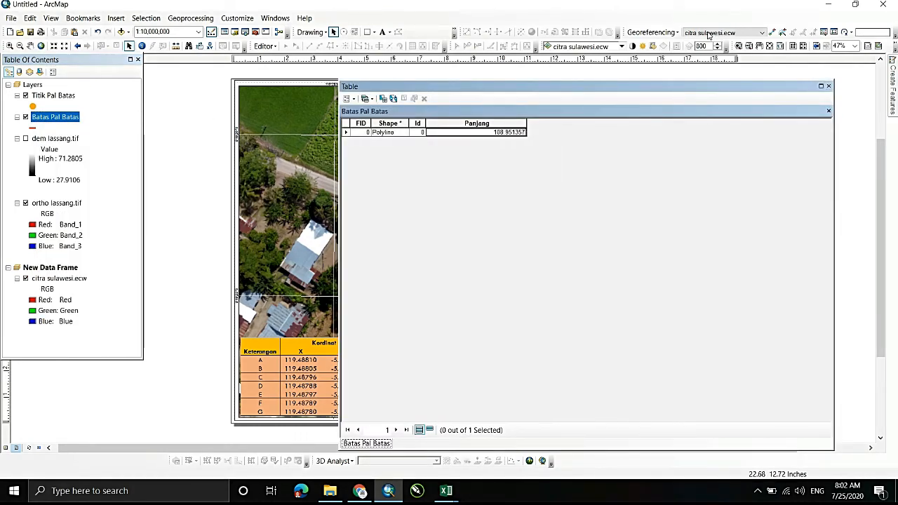
# - Close the attribute table and rename the Batas Pal Batas layer as Batas Pal Batas (108.95 Meter)
pyautogui.click(828, 86)
pyautogui.click(116, 17)
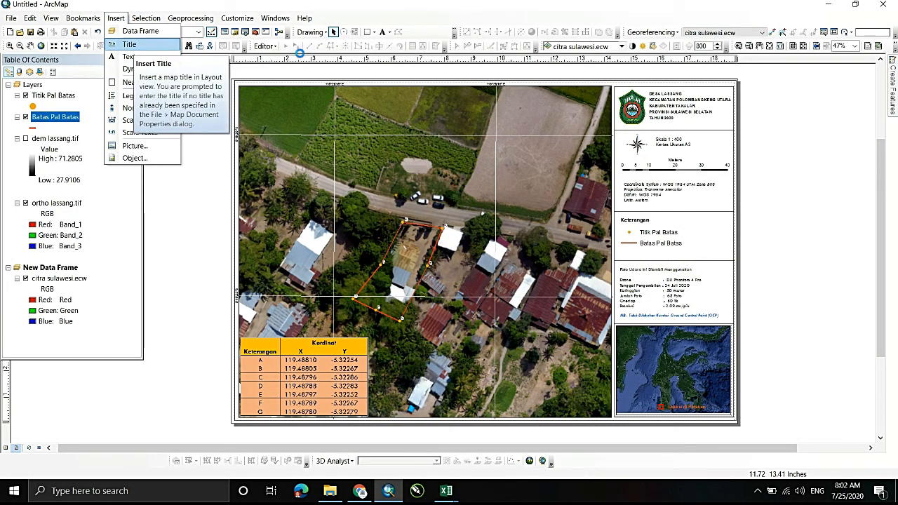
pyautogui.press('Escape')
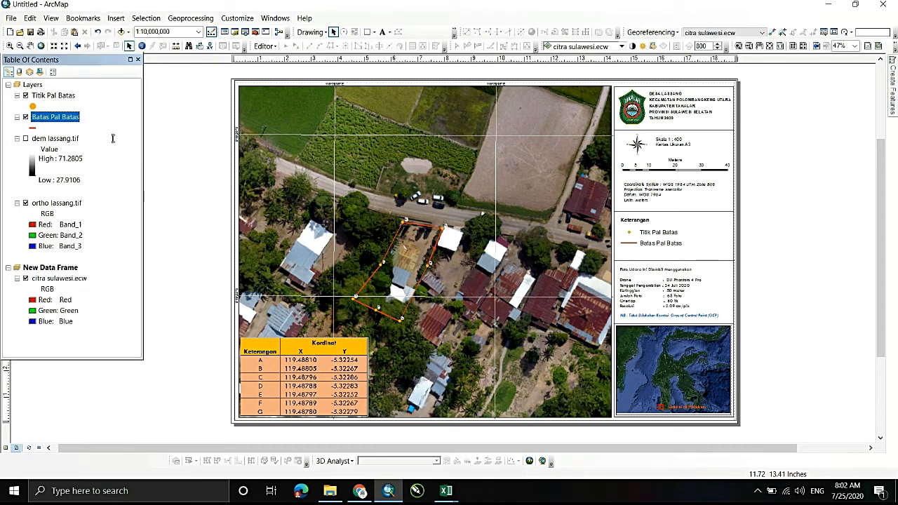
pyautogui.press('F2')
pyautogui.press('Right')
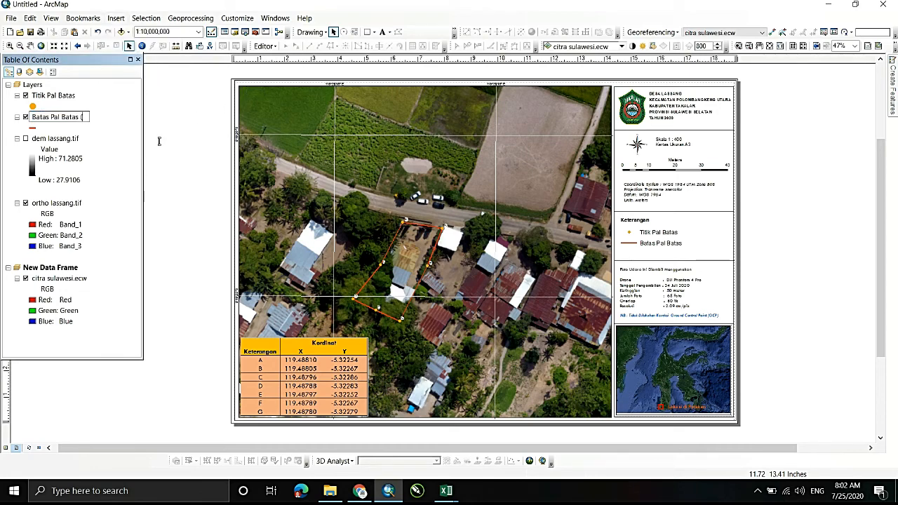
pyautogui.write('(')
pyautogui.hotkey('ctrl', 'v')
pyautogui.press('BackSpace')
pyautogui.press('BackSpace')
pyautogui.press('BackSpace')
pyautogui.press('BackSpace')
pyautogui.write('5 Mete')
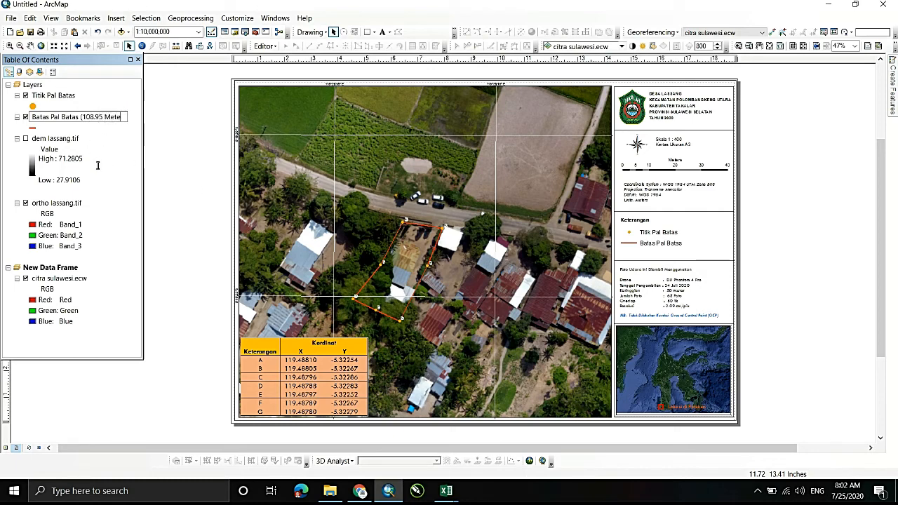
pyautogui.write('r)')
pyautogui.press('Return')
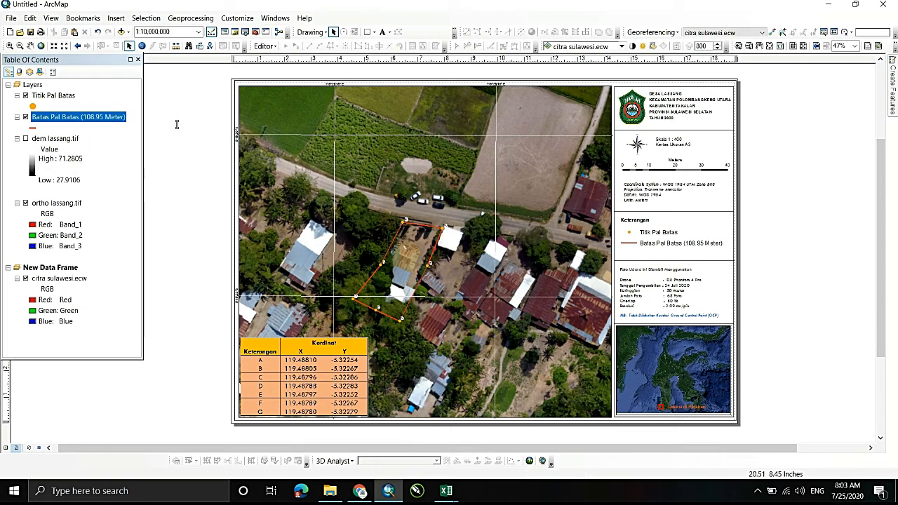
# - Export the map layout as a JPEG named Peta foto udara desa Lassang in the Pal Batas folder
pyautogui.scroll(1, 174, 124)
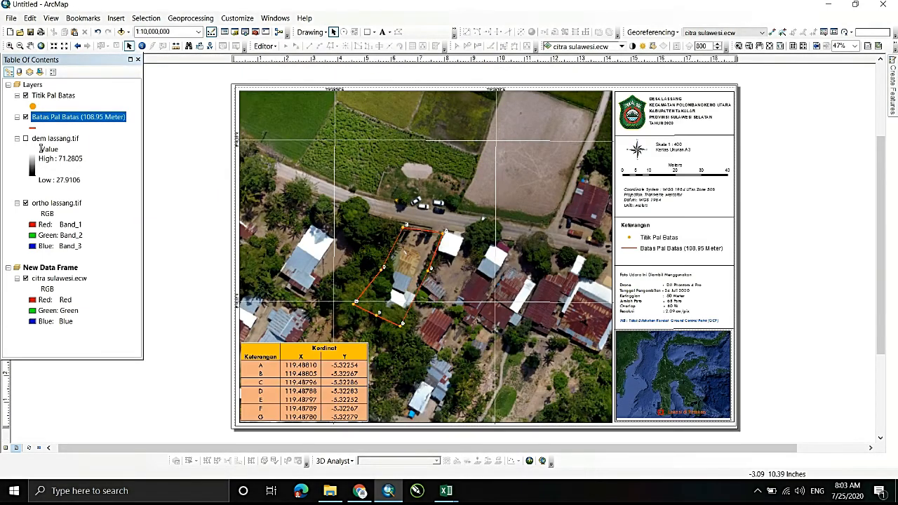
pyautogui.hotkey('alt', 'f')
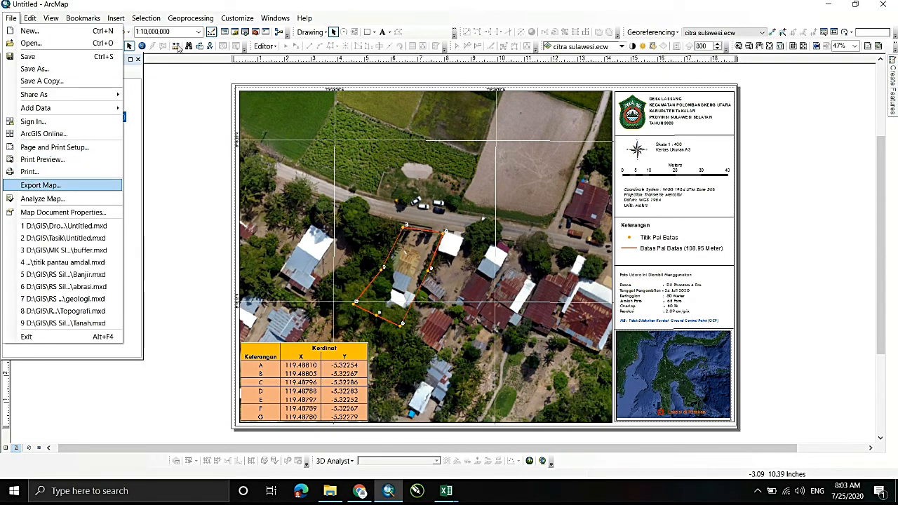
pyautogui.click(219, 59)
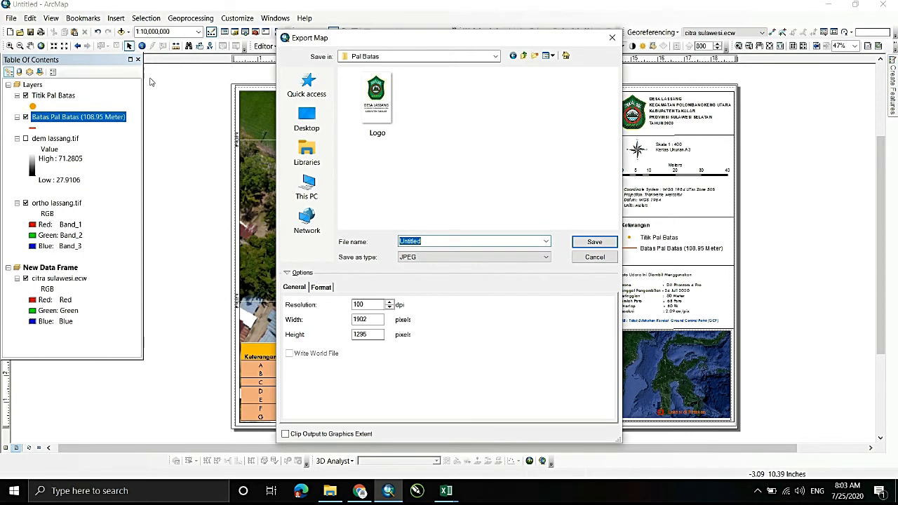
pyautogui.write('Peta')
pyautogui.write(' oto')
pyautogui.press('BackSpace')
pyautogui.press('BackSpace')
pyautogui.write('f')
pyautogui.press('BackSpace')
pyautogui.press('BackSpace')
pyautogui.press('BackSpace')
pyautogui.press('BackSpace')
pyautogui.write('foto udara desa Lassan')
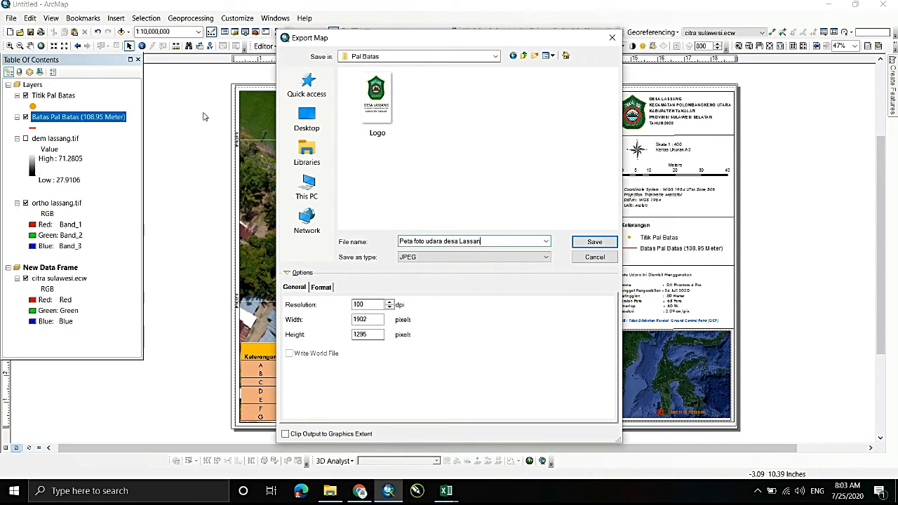
pyautogui.write('g')
pyautogui.press('Return')
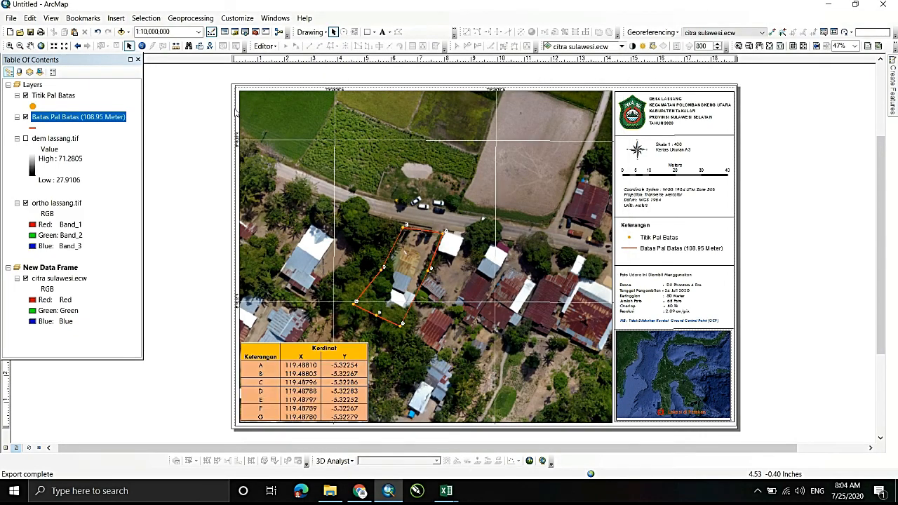
# - Switch to the Pal Batas folder in File Explorer and open the exported image Peta foto udara desa Lassang
pyautogui.hotkey('alt', 'Tab')
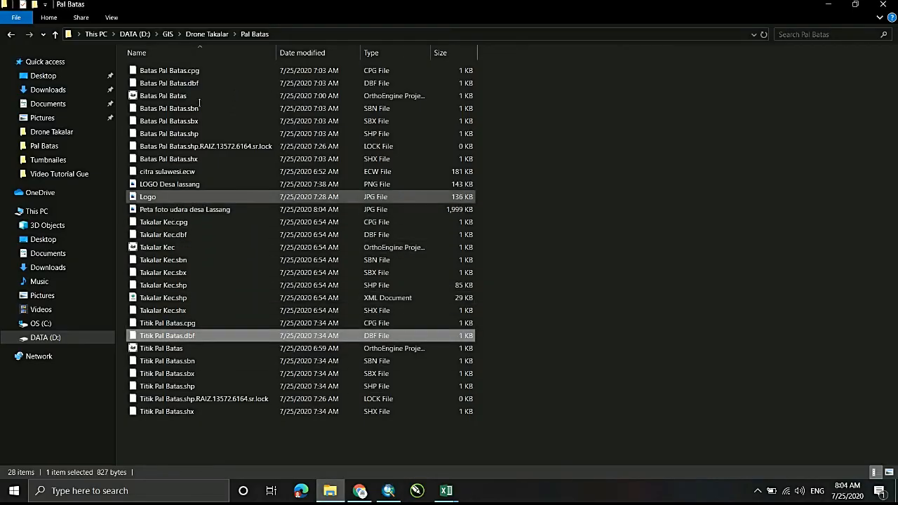
pyautogui.click(184, 209)
pyautogui.press('Return')
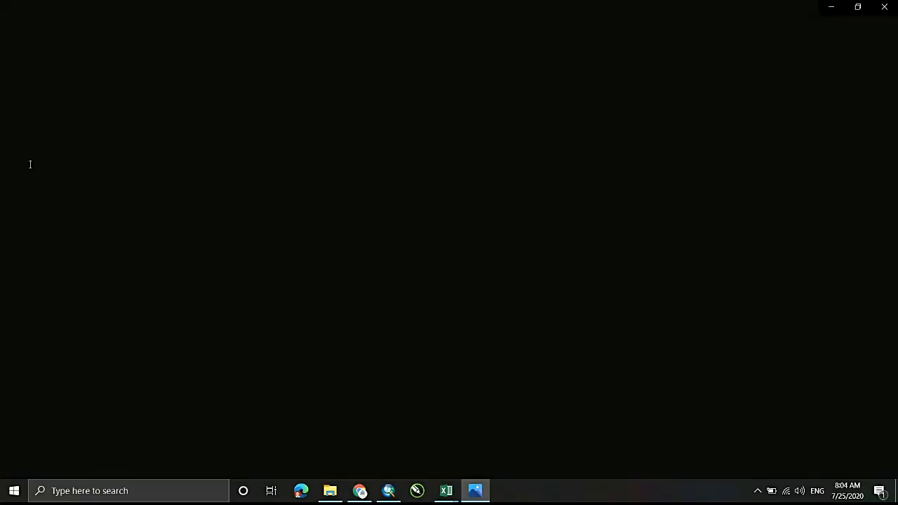